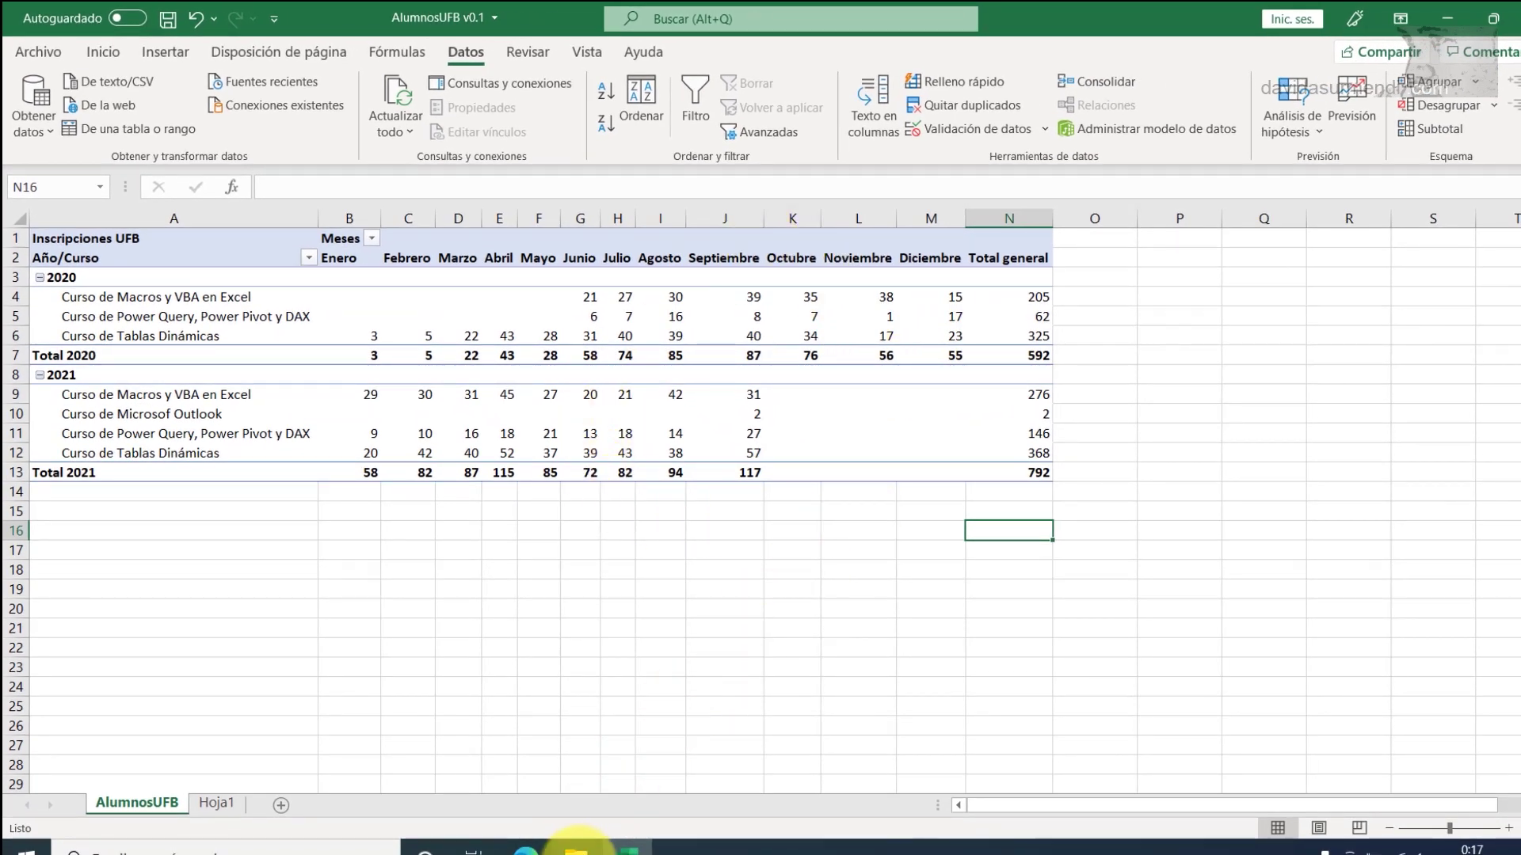
# Step: In the 31 October update folder, append '_Curso de Macros y VBA' to the Students_List_Export file name
pyautogui.click(576, 849)
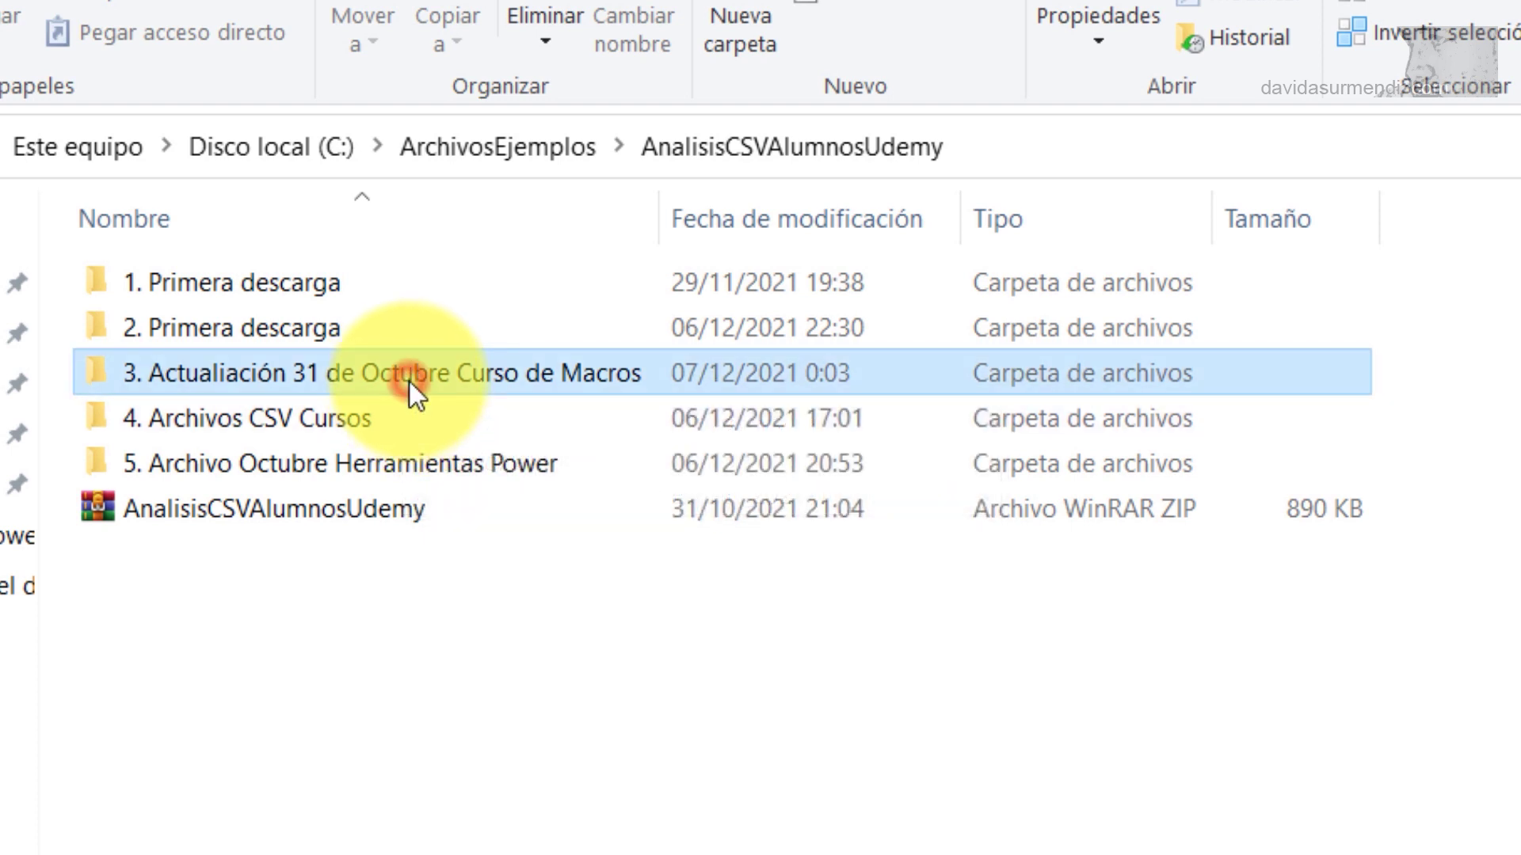
pyautogui.doubleClick(409, 383)
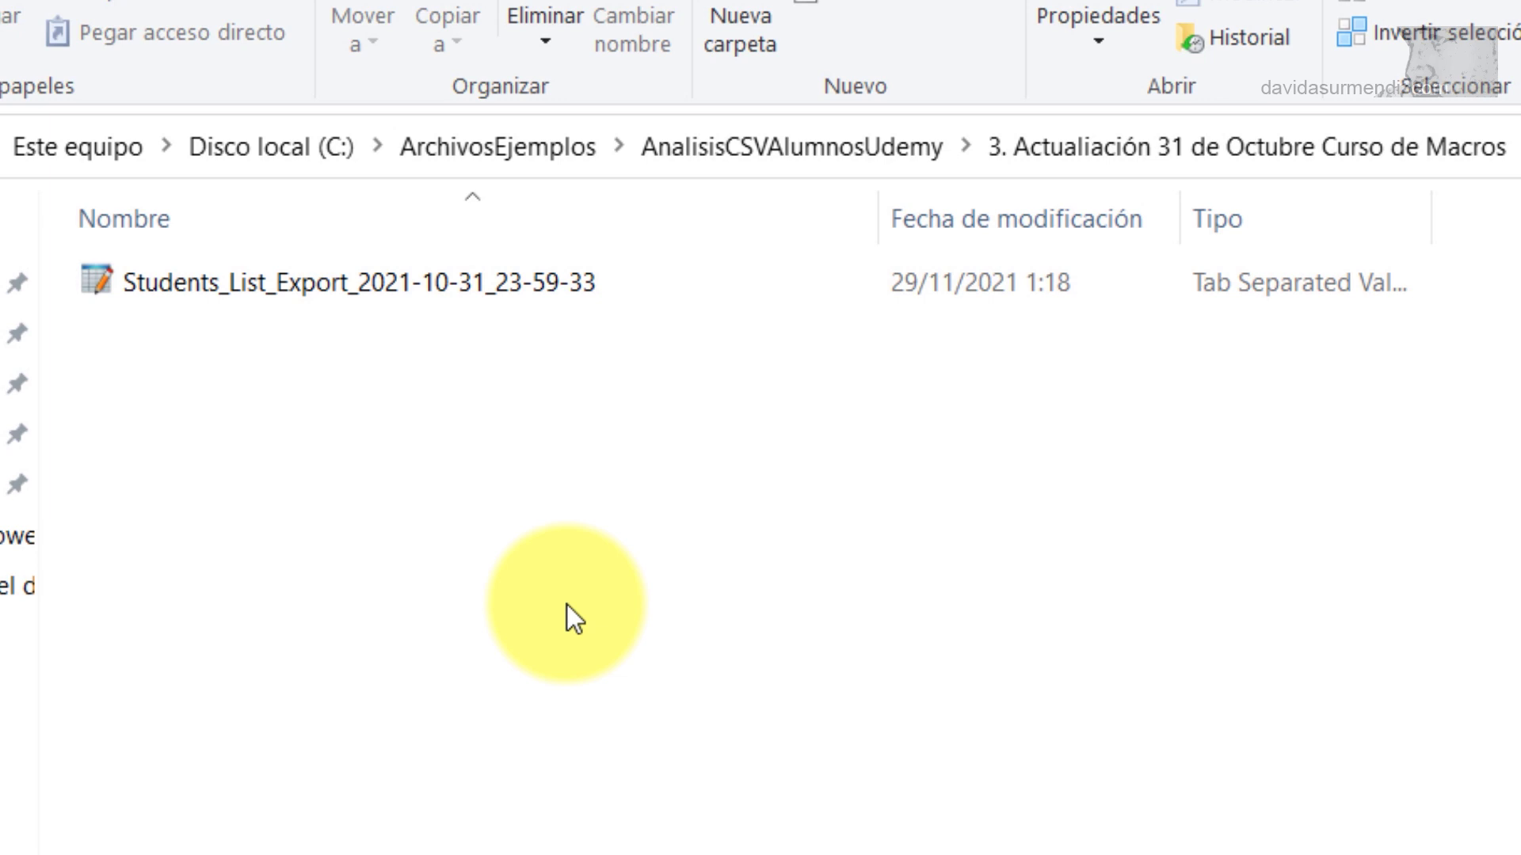
pyautogui.click(529, 301)
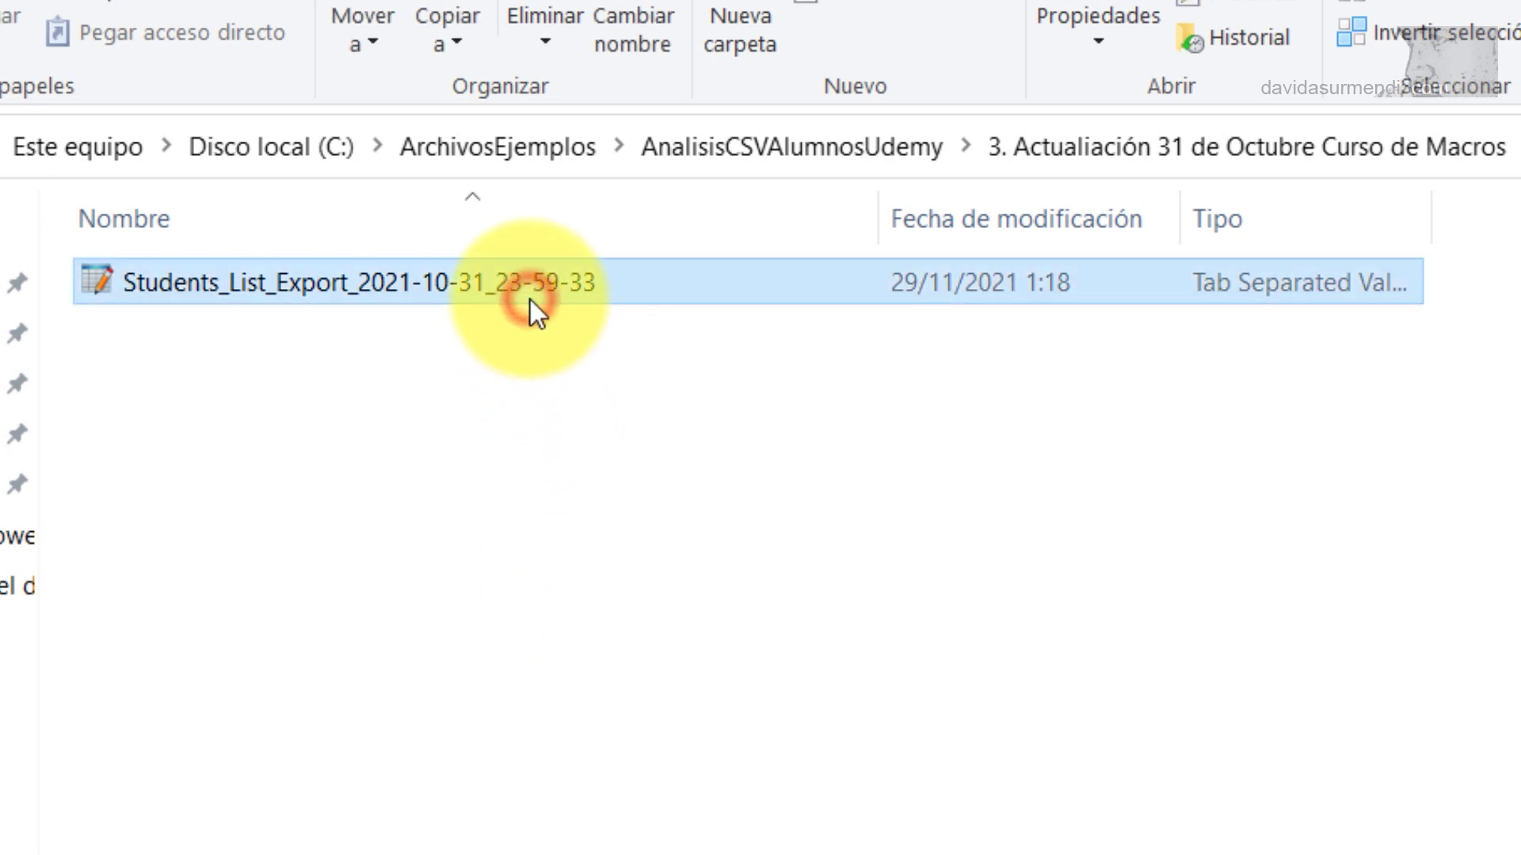
pyautogui.press('F2')
pyautogui.press('End')
pyautogui.write('_Curso de Macros y')
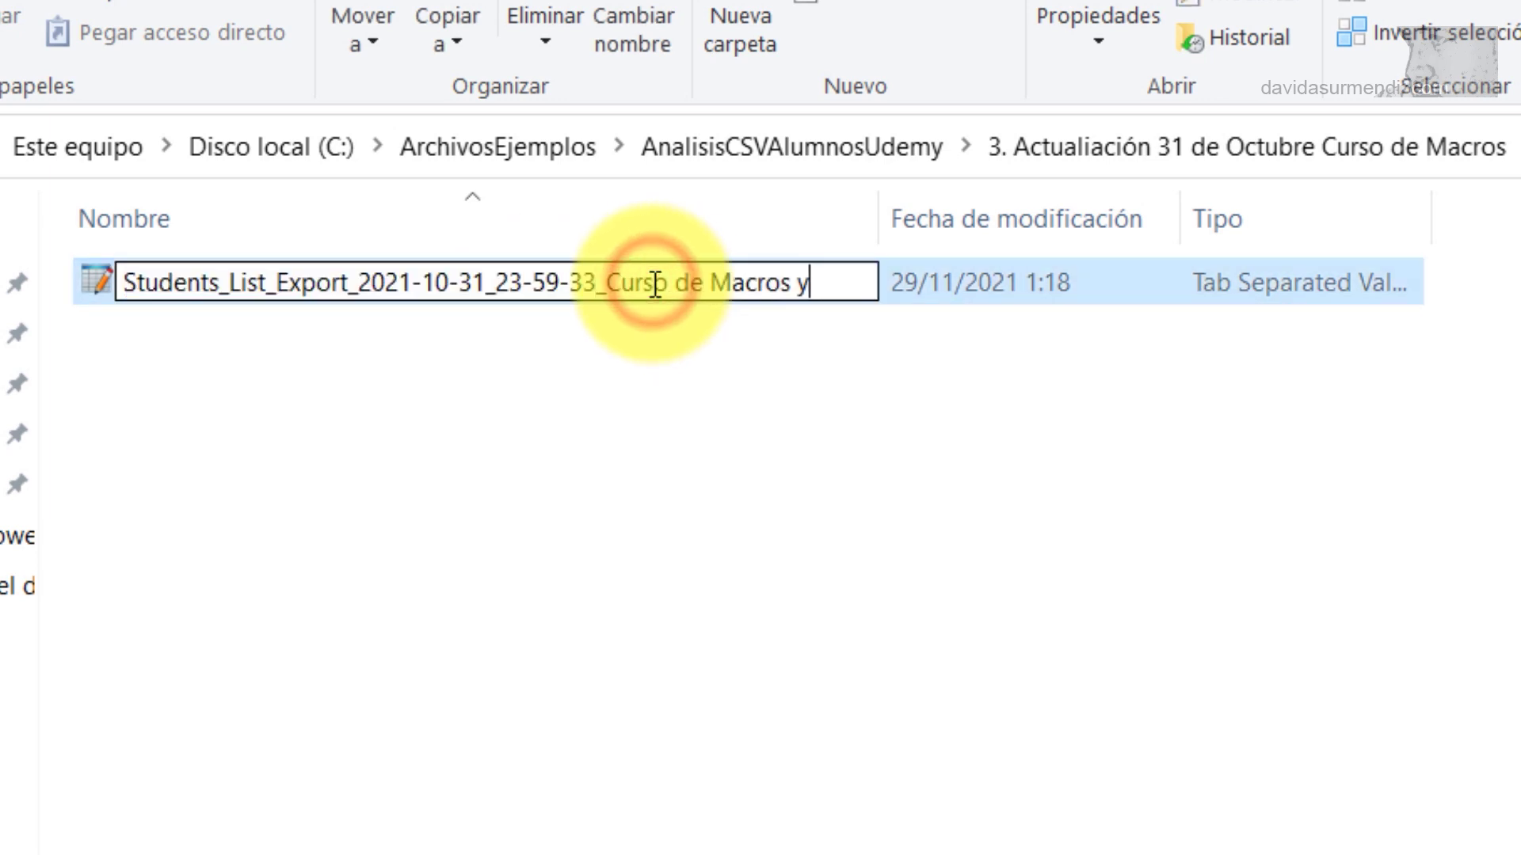
pyautogui.write(' VBA')
pyautogui.press('Return')
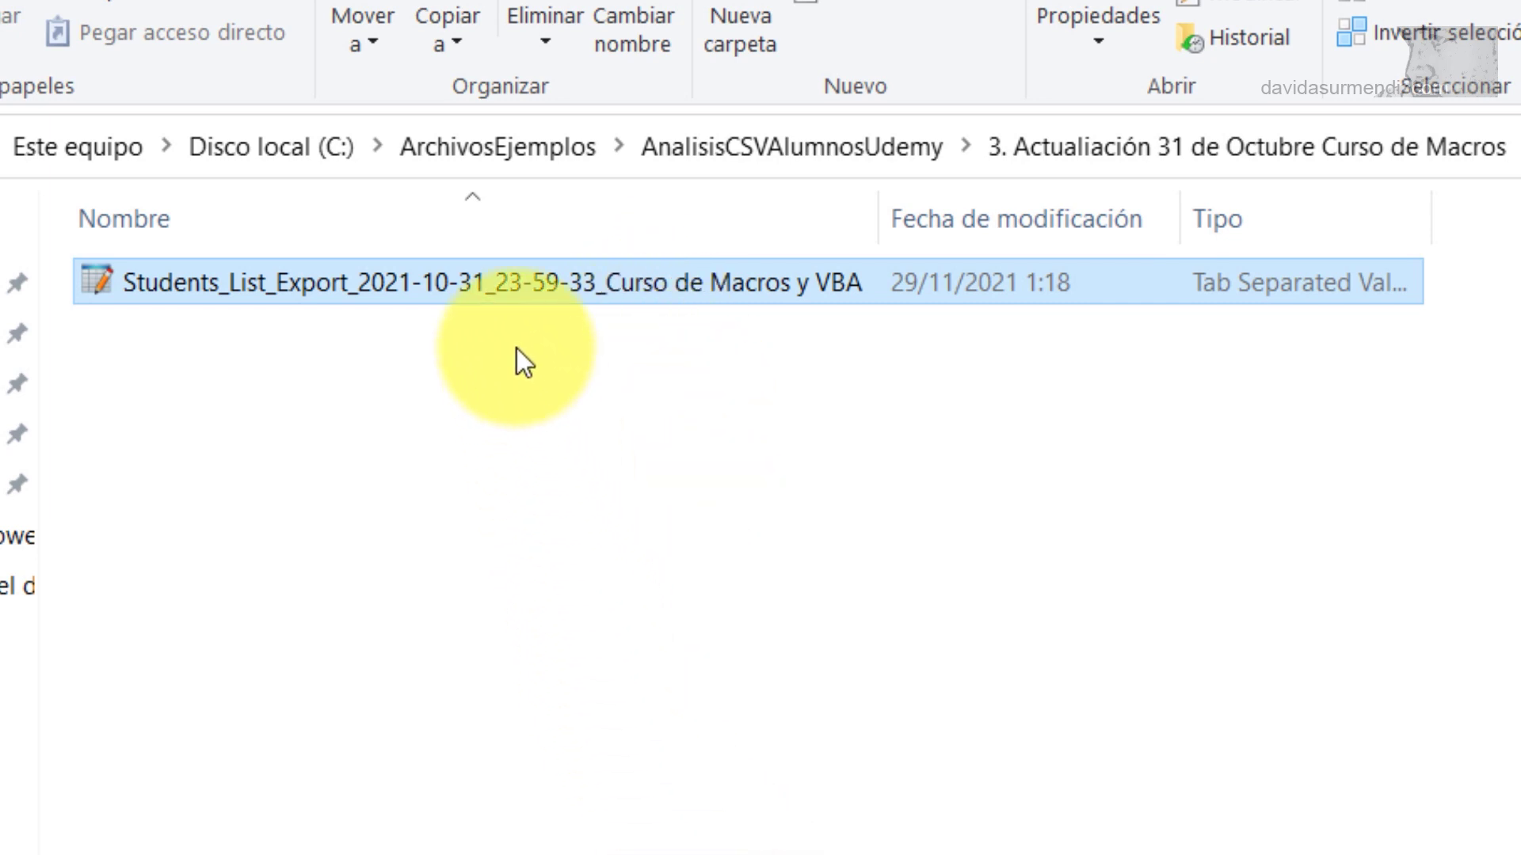
pyautogui.rightClick(486, 281)
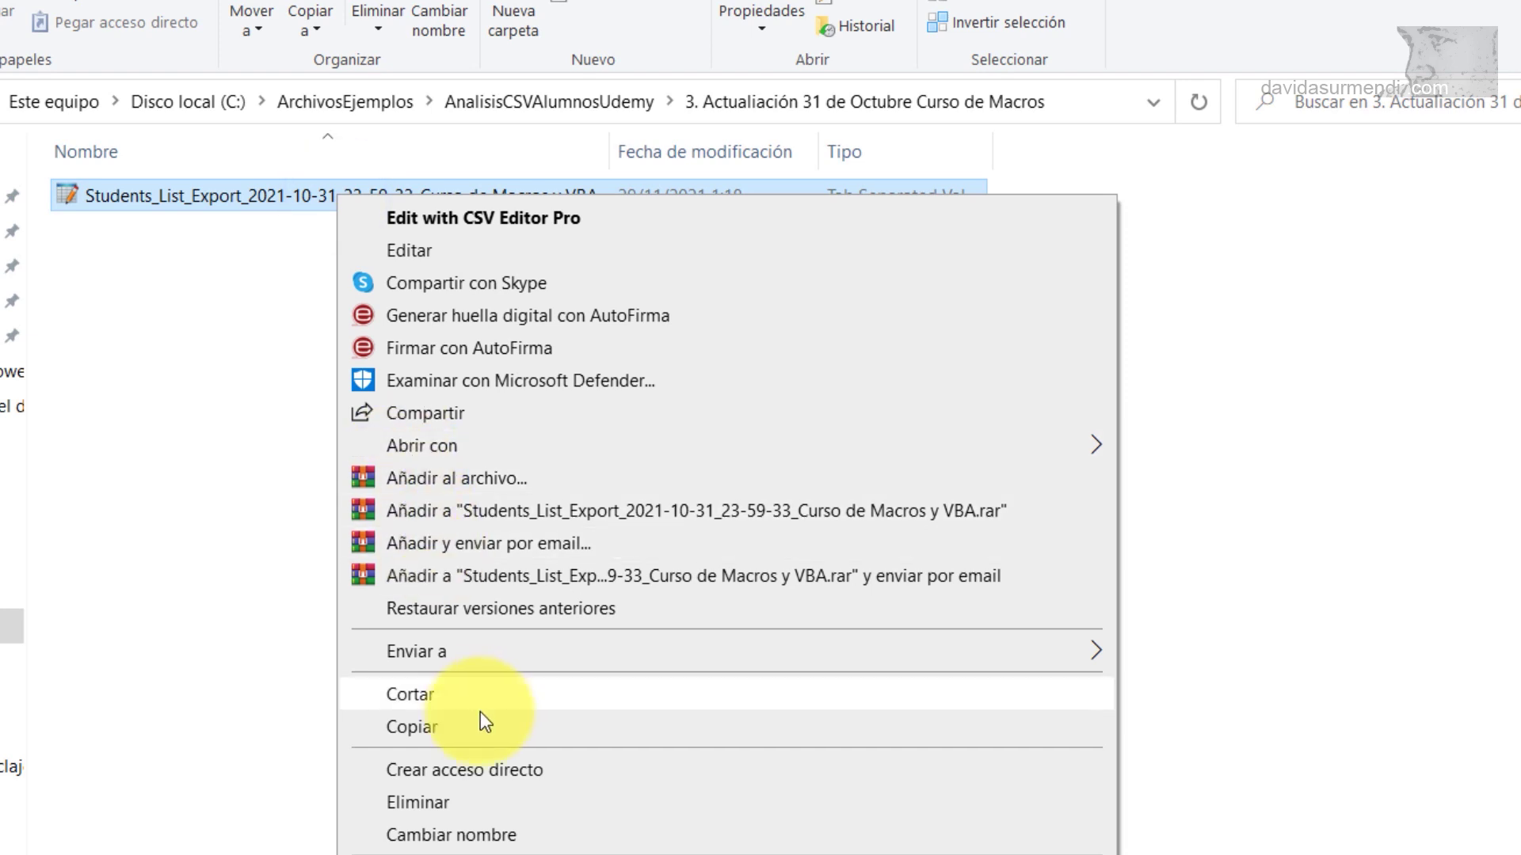
# Step: Paste a copy of the renamed Macros y VBA export into '2. Primera descarga', then return to Excel
pyautogui.click(483, 719)
pyautogui.click(549, 103)
pyautogui.doubleClick(164, 227)
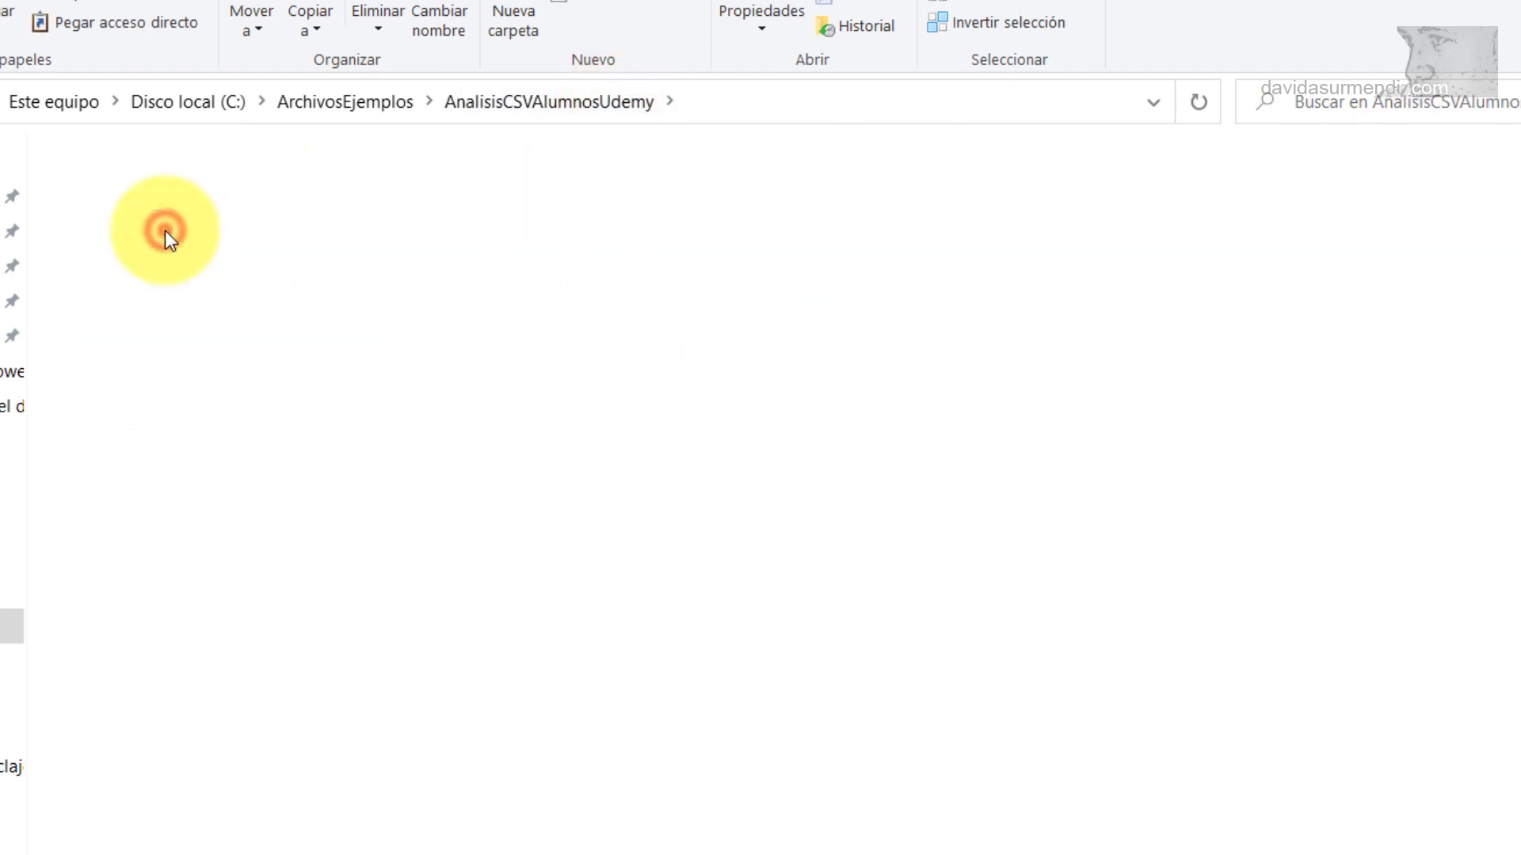
pyautogui.rightClick(301, 455)
pyautogui.click(423, 655)
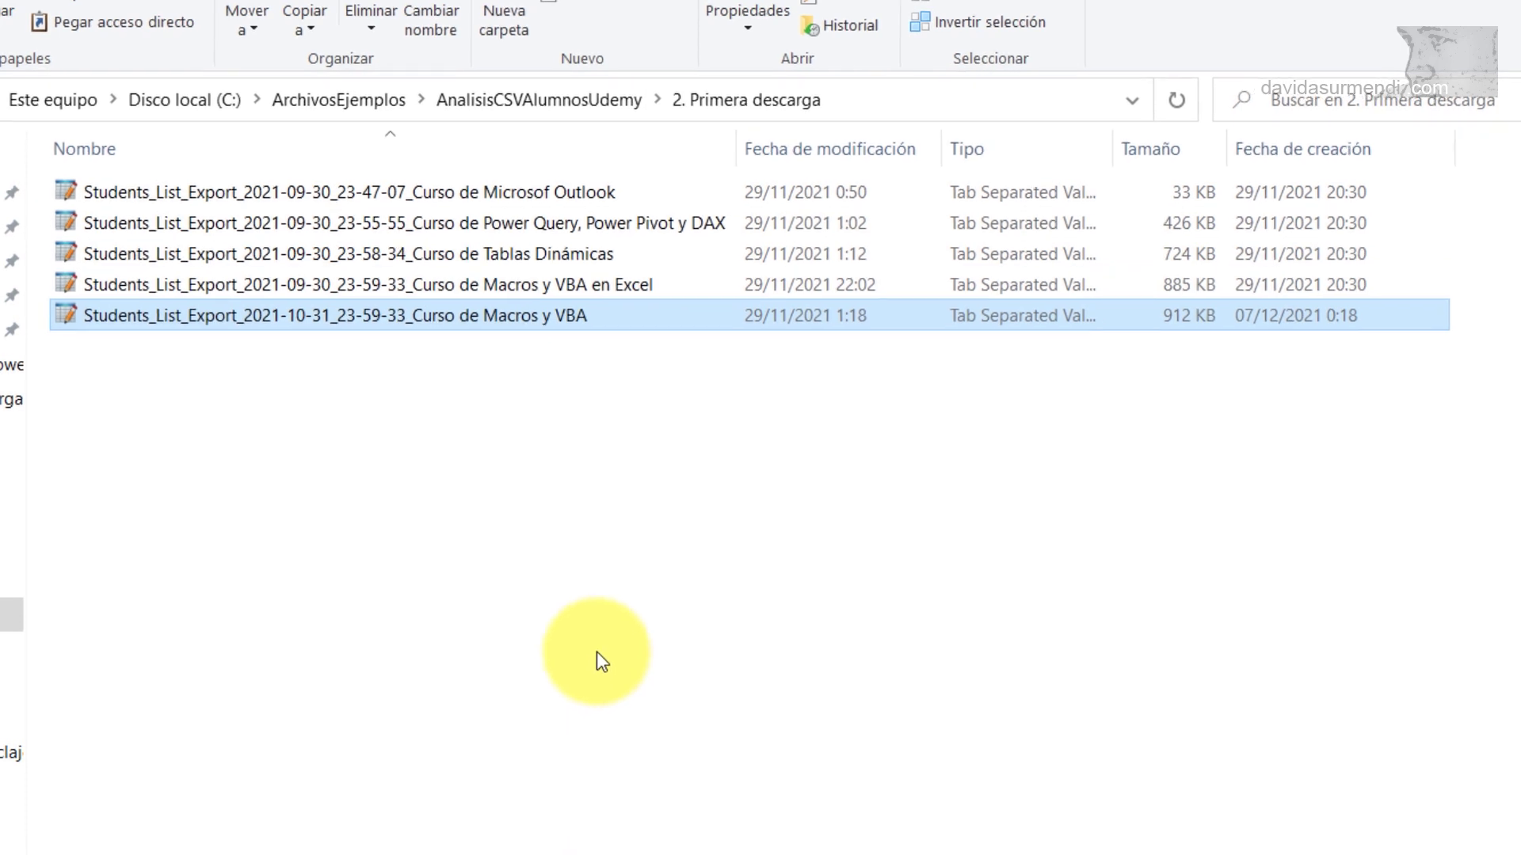
pyautogui.click(529, 837)
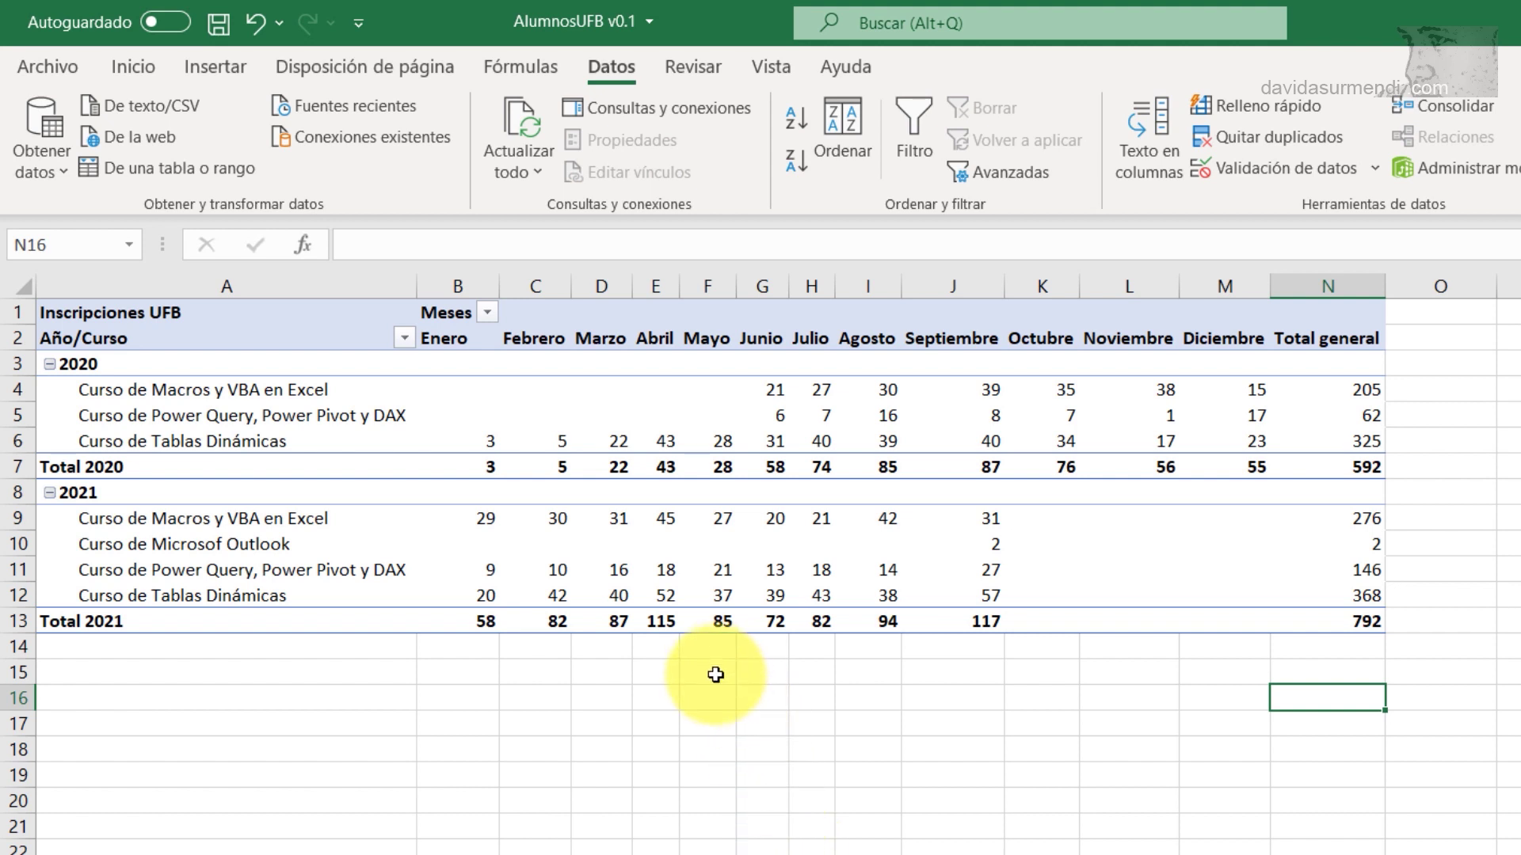
# Step: Refresh the pivot table so Curso de Macros y VBA rows appear and totals reach 797 and 1102
pyautogui.rightClick(605, 411)
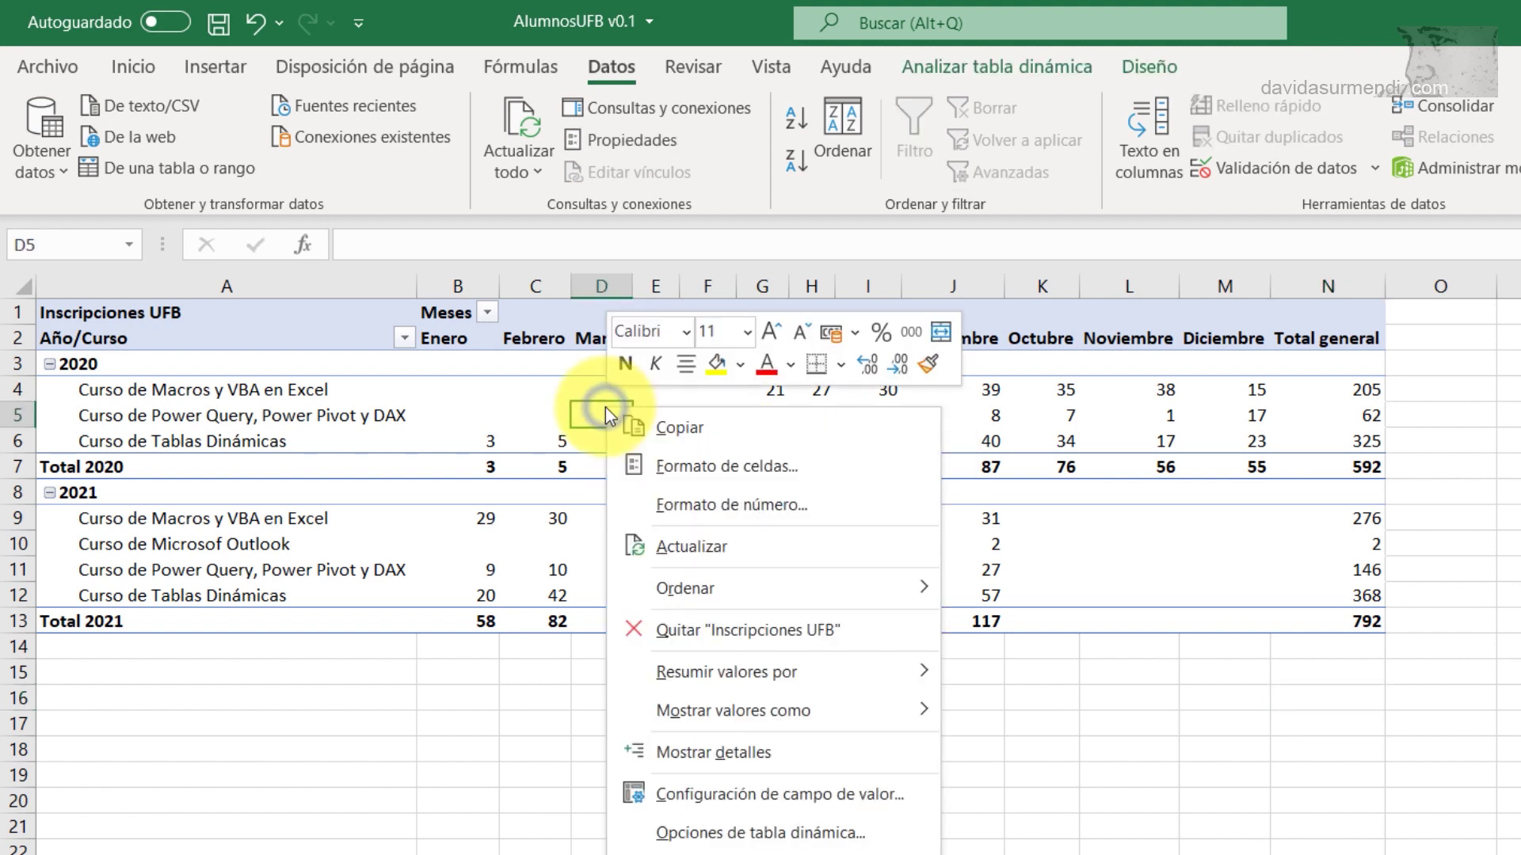
pyautogui.click(663, 551)
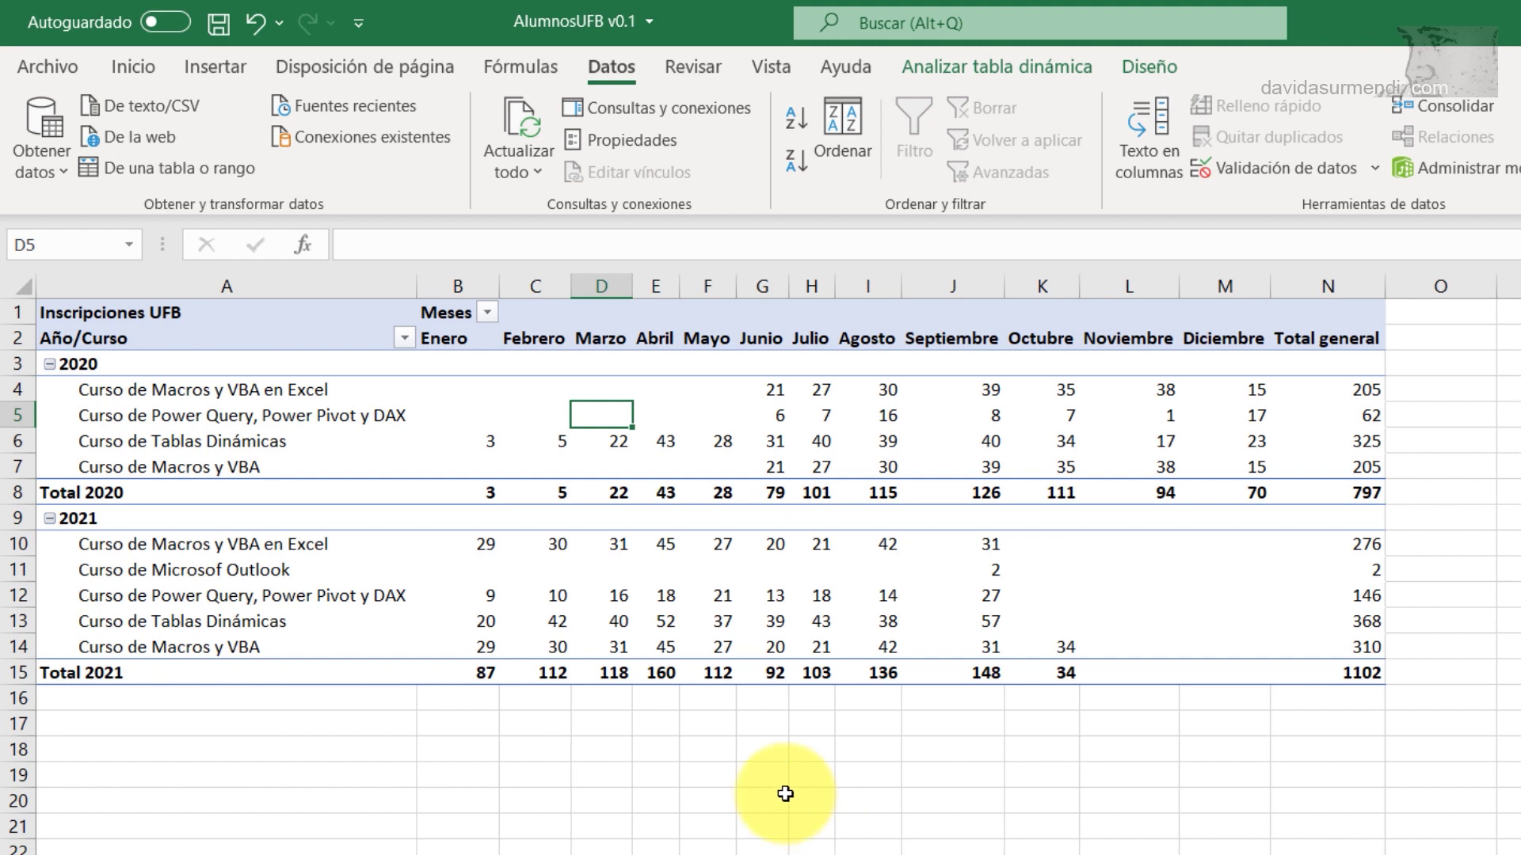
pyautogui.click(132, 547)
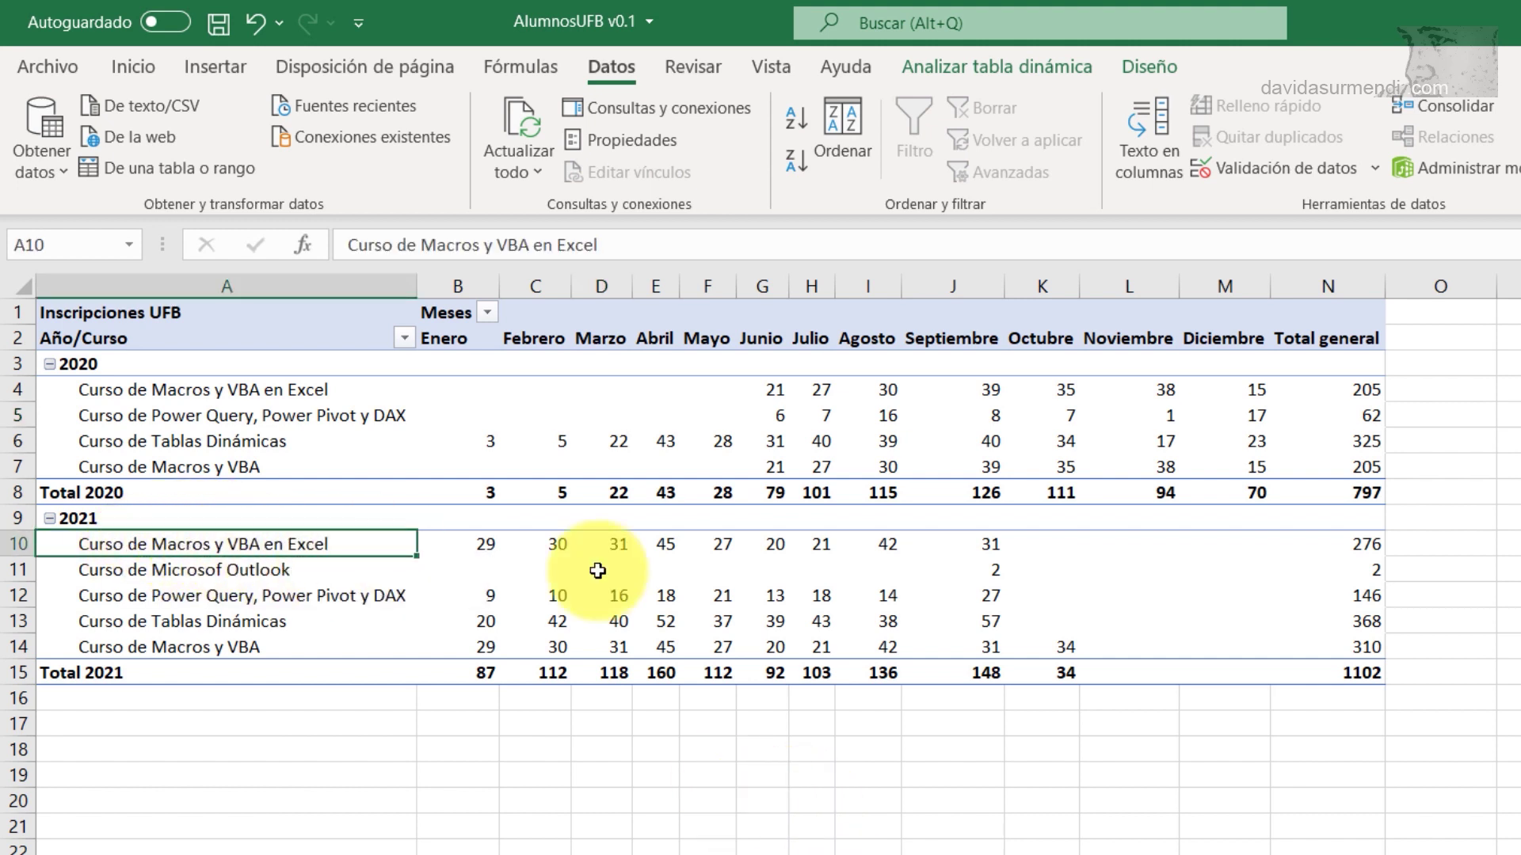
pyautogui.click(267, 652)
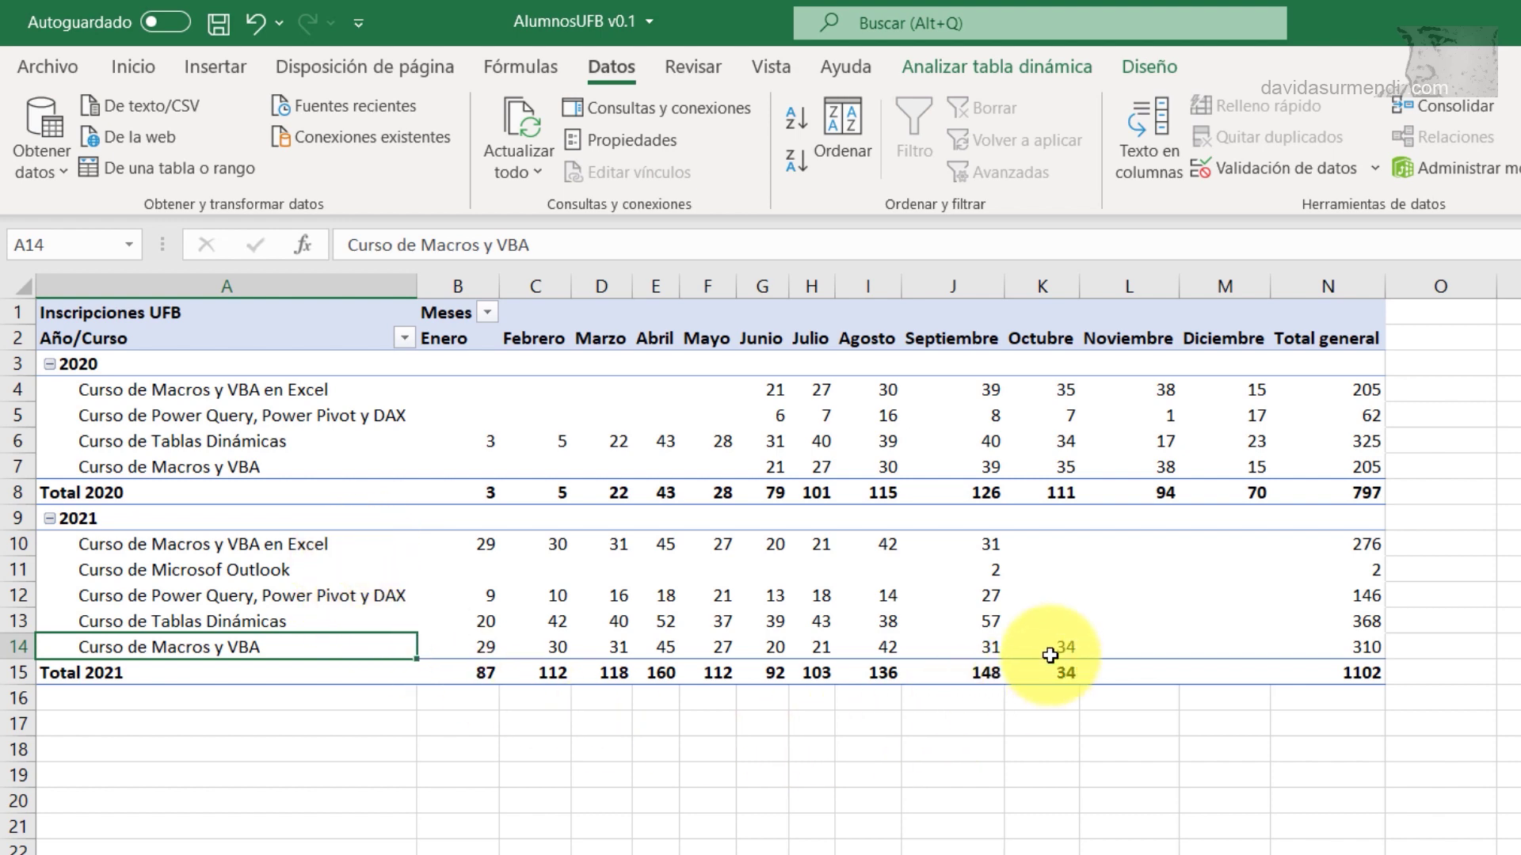
pyautogui.moveTo(881, 672)
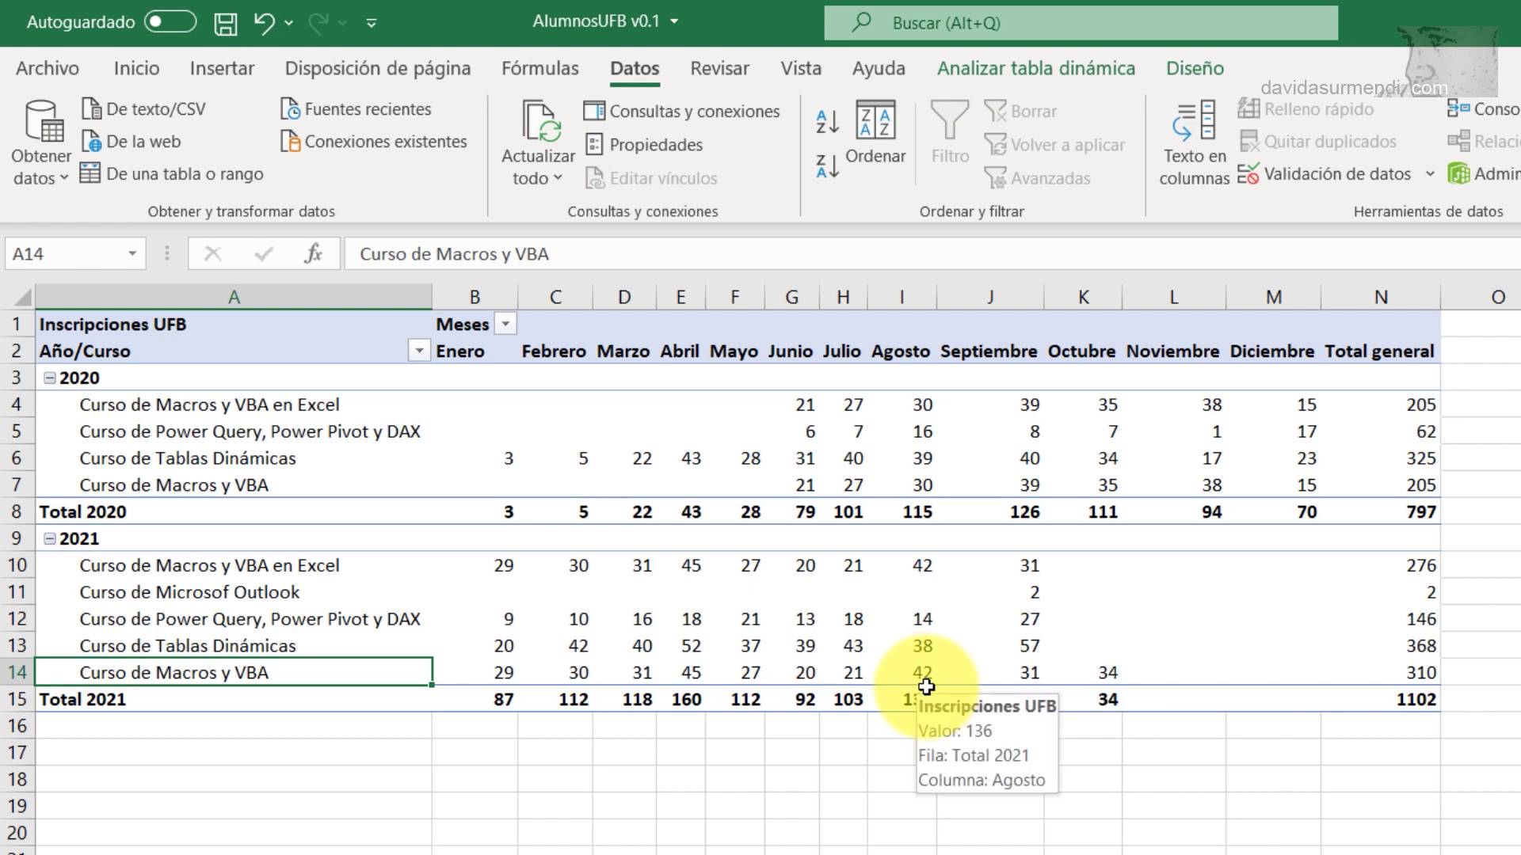
pyautogui.click(171, 573)
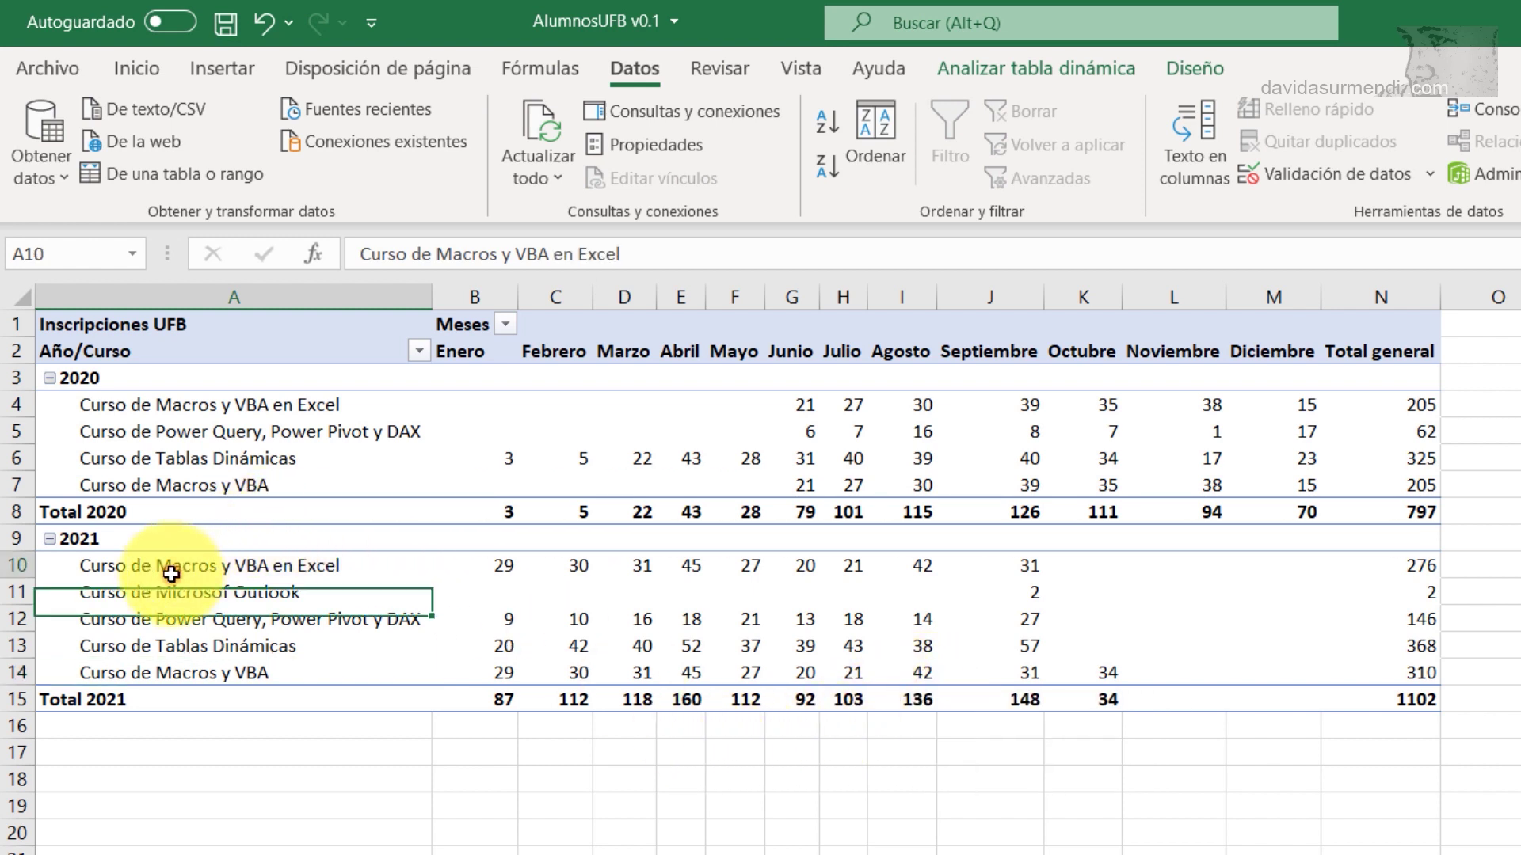
pyautogui.moveTo(171, 573); pyautogui.dragTo(168, 572)
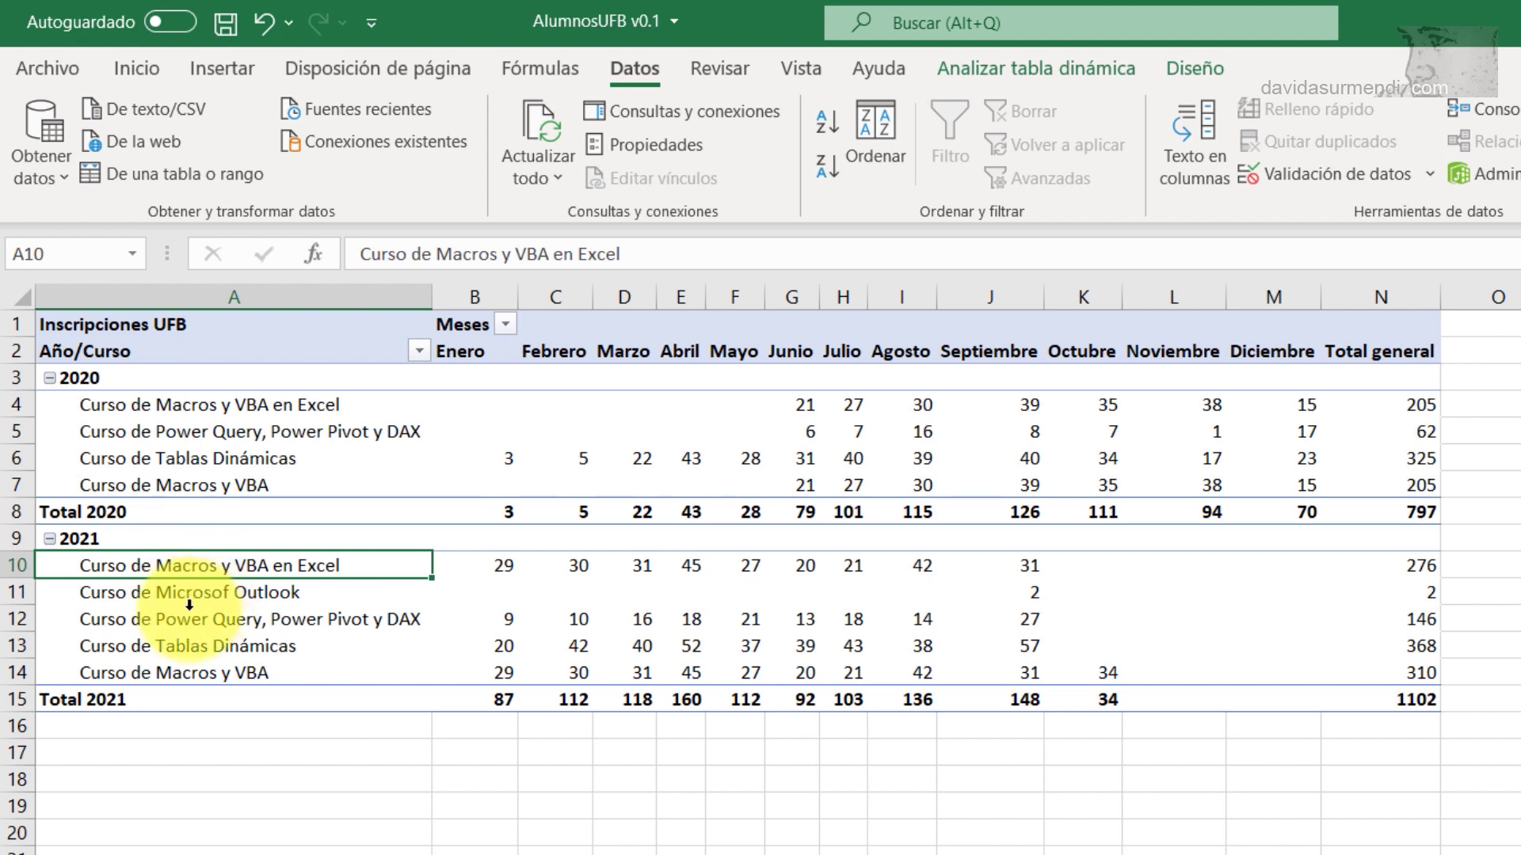
pyautogui.click(190, 674)
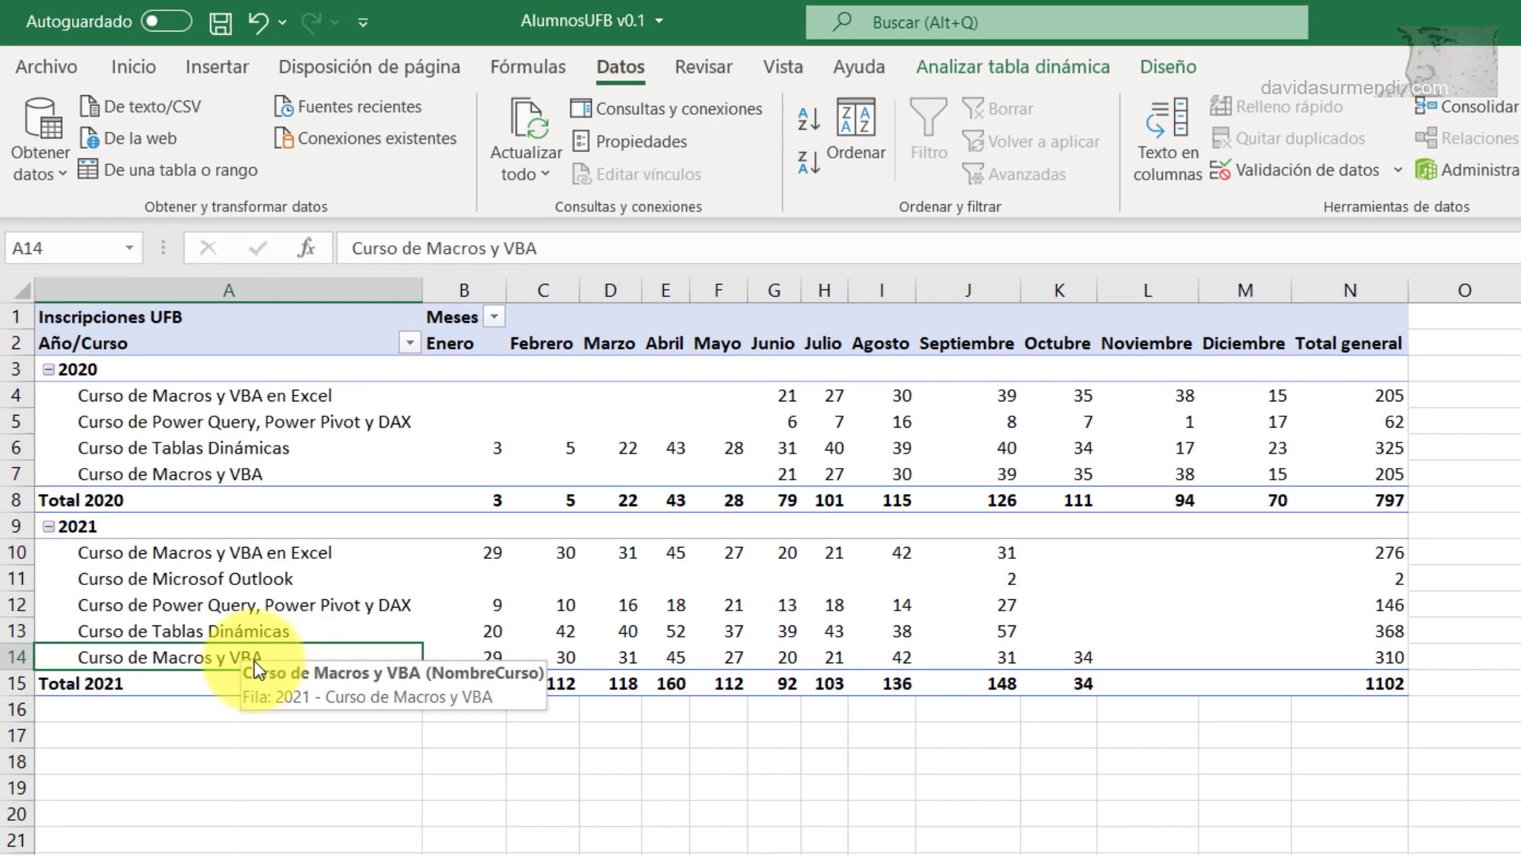
pyautogui.moveTo(567, 844)
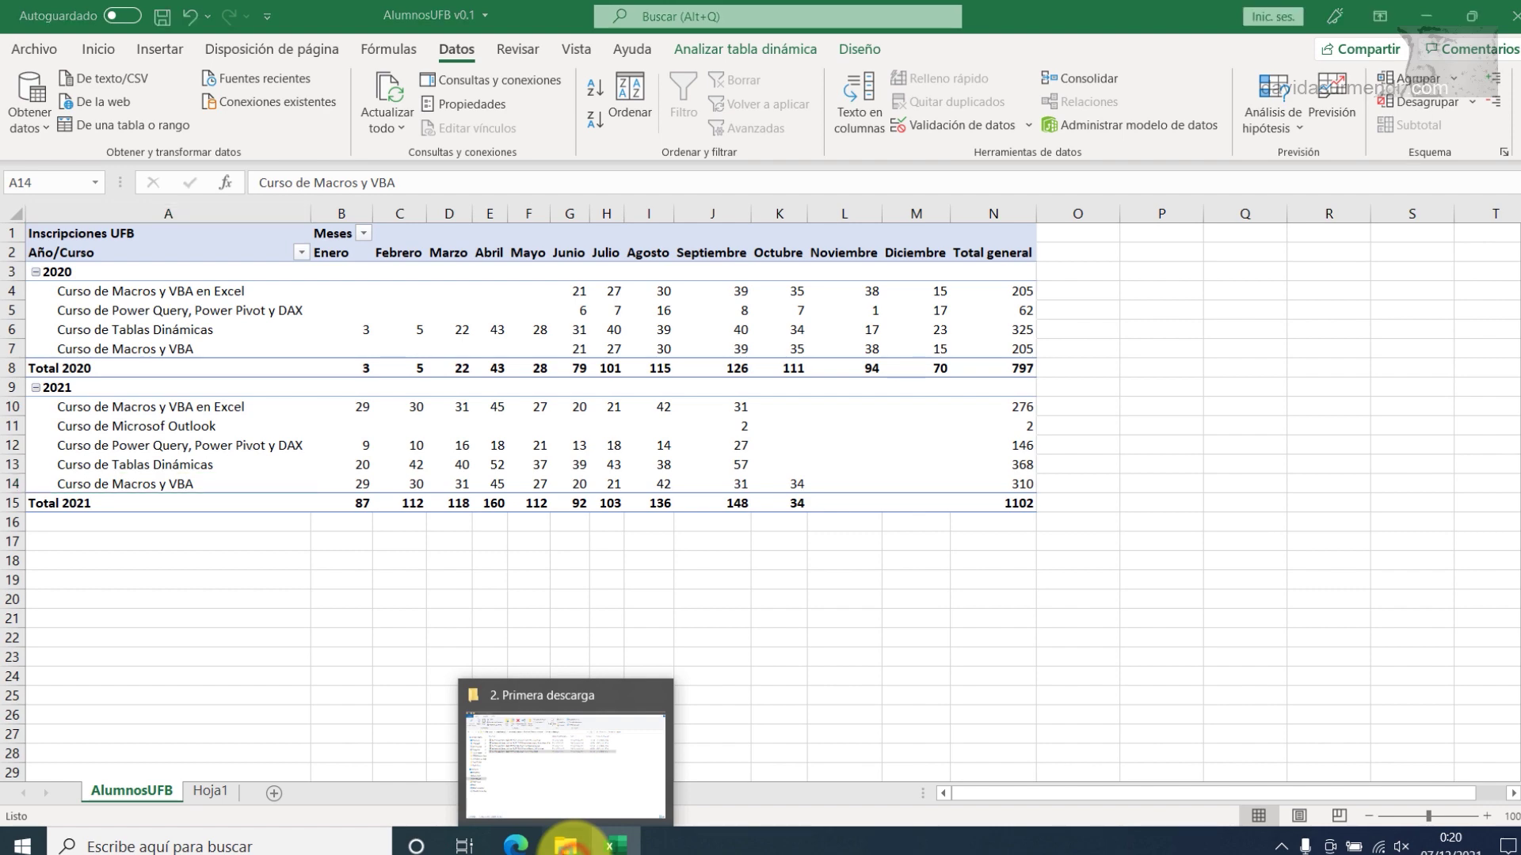
pyautogui.click(564, 844)
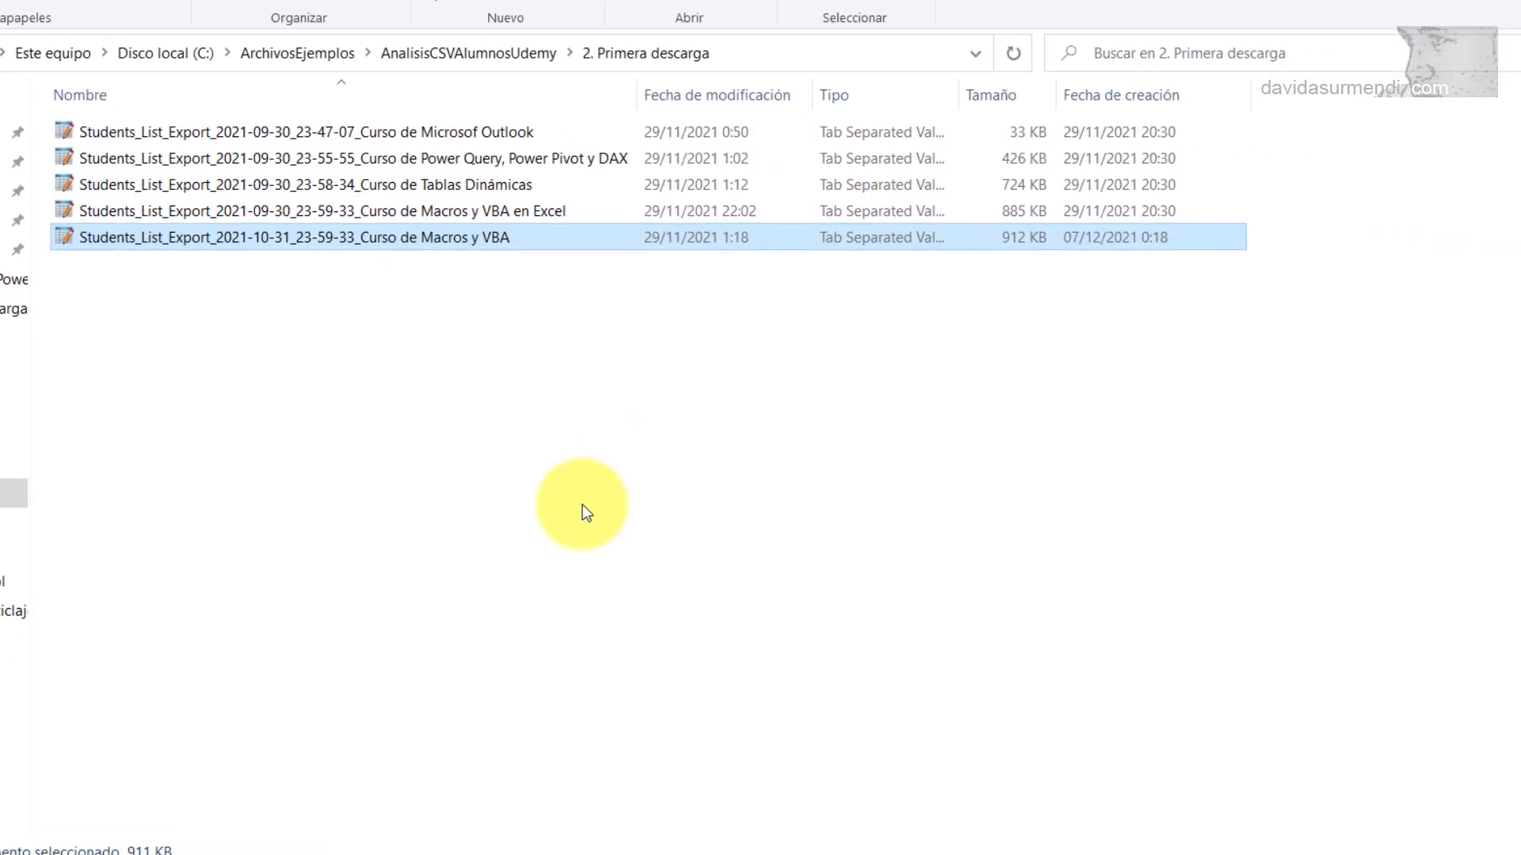
pyautogui.click(564, 830)
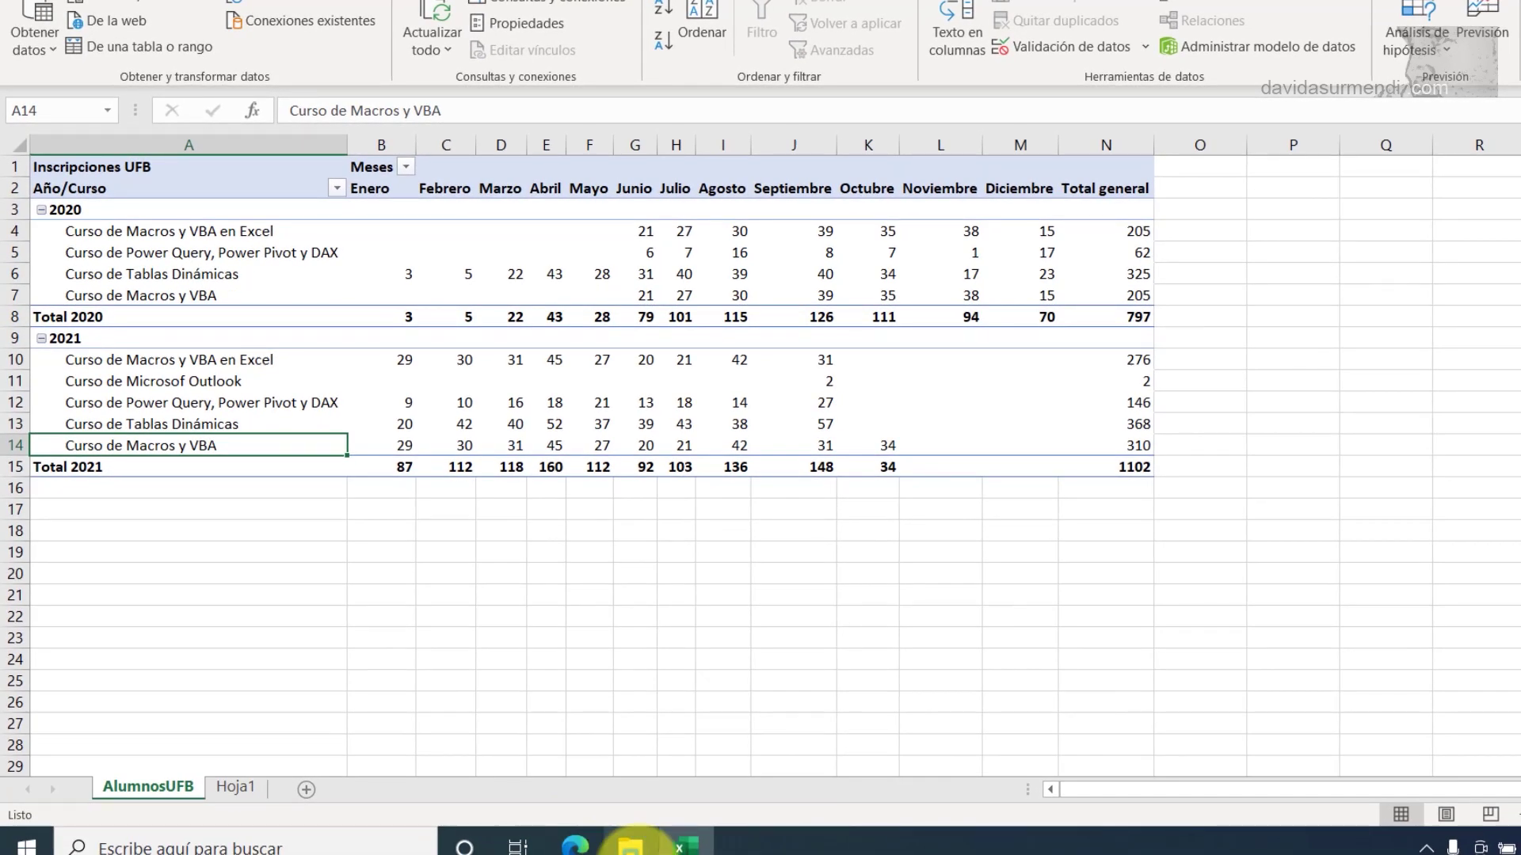
# Step: Append 'en Excel' to the October 31 Macros export name in '2. Primera descarga', then return to Excel
pyautogui.click(625, 839)
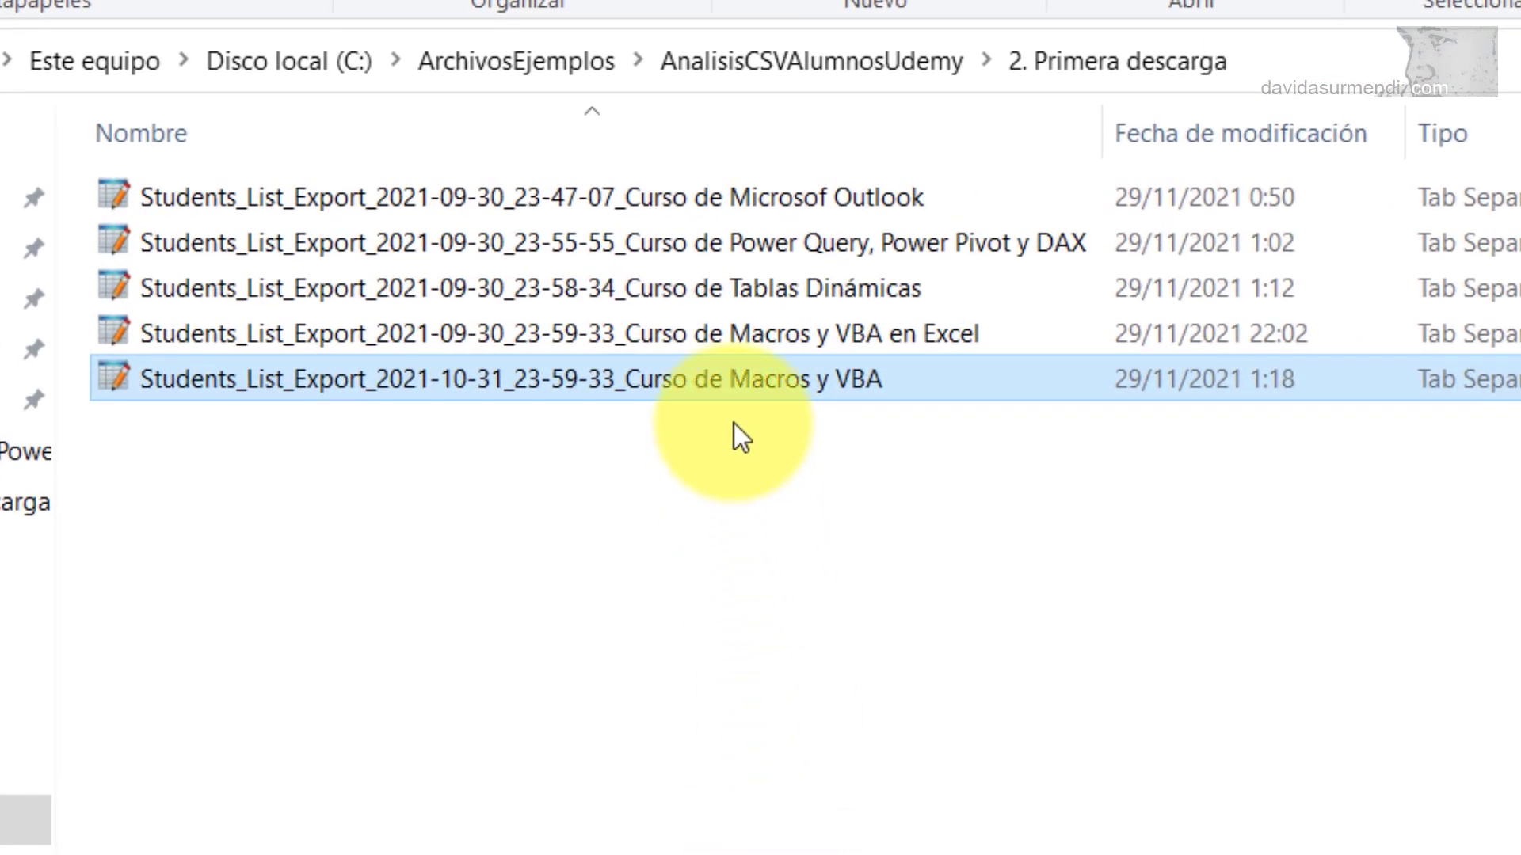
pyautogui.click(744, 383)
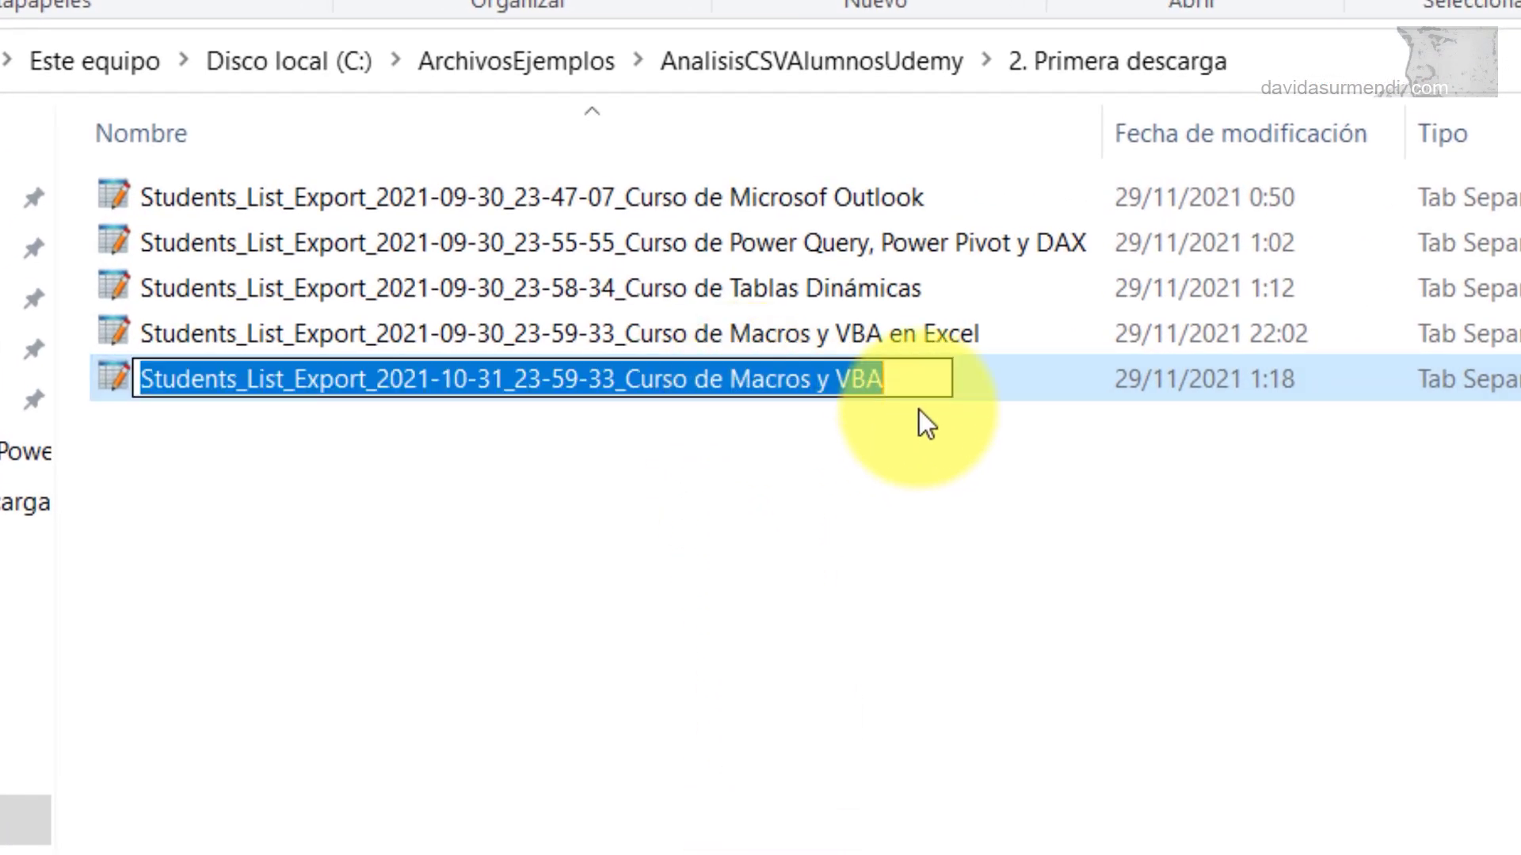
pyautogui.click(911, 384)
pyautogui.write('en')
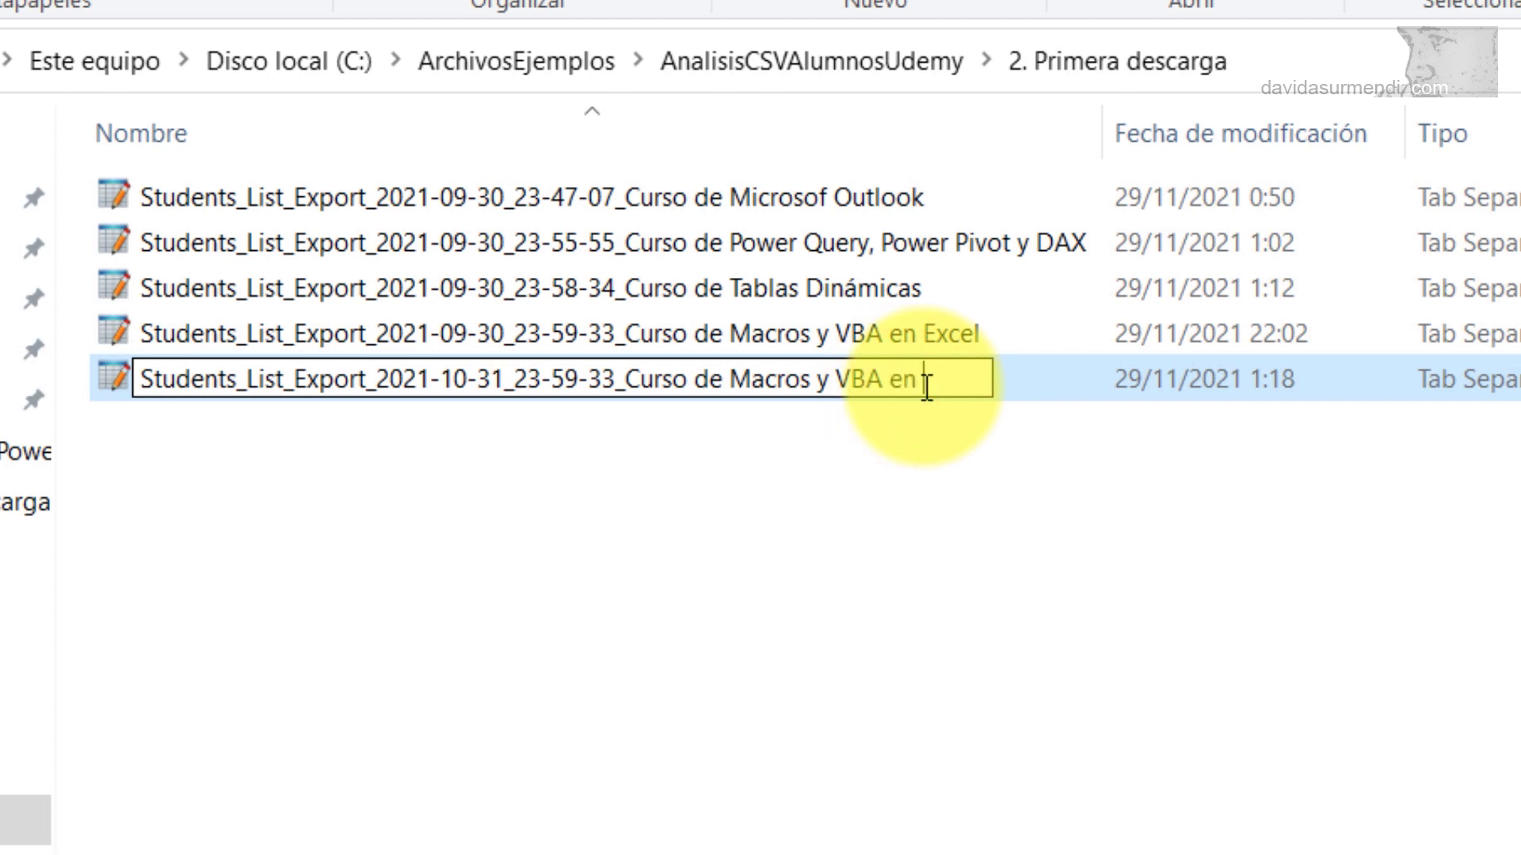
pyautogui.write(' Excel')
pyautogui.press('Return')
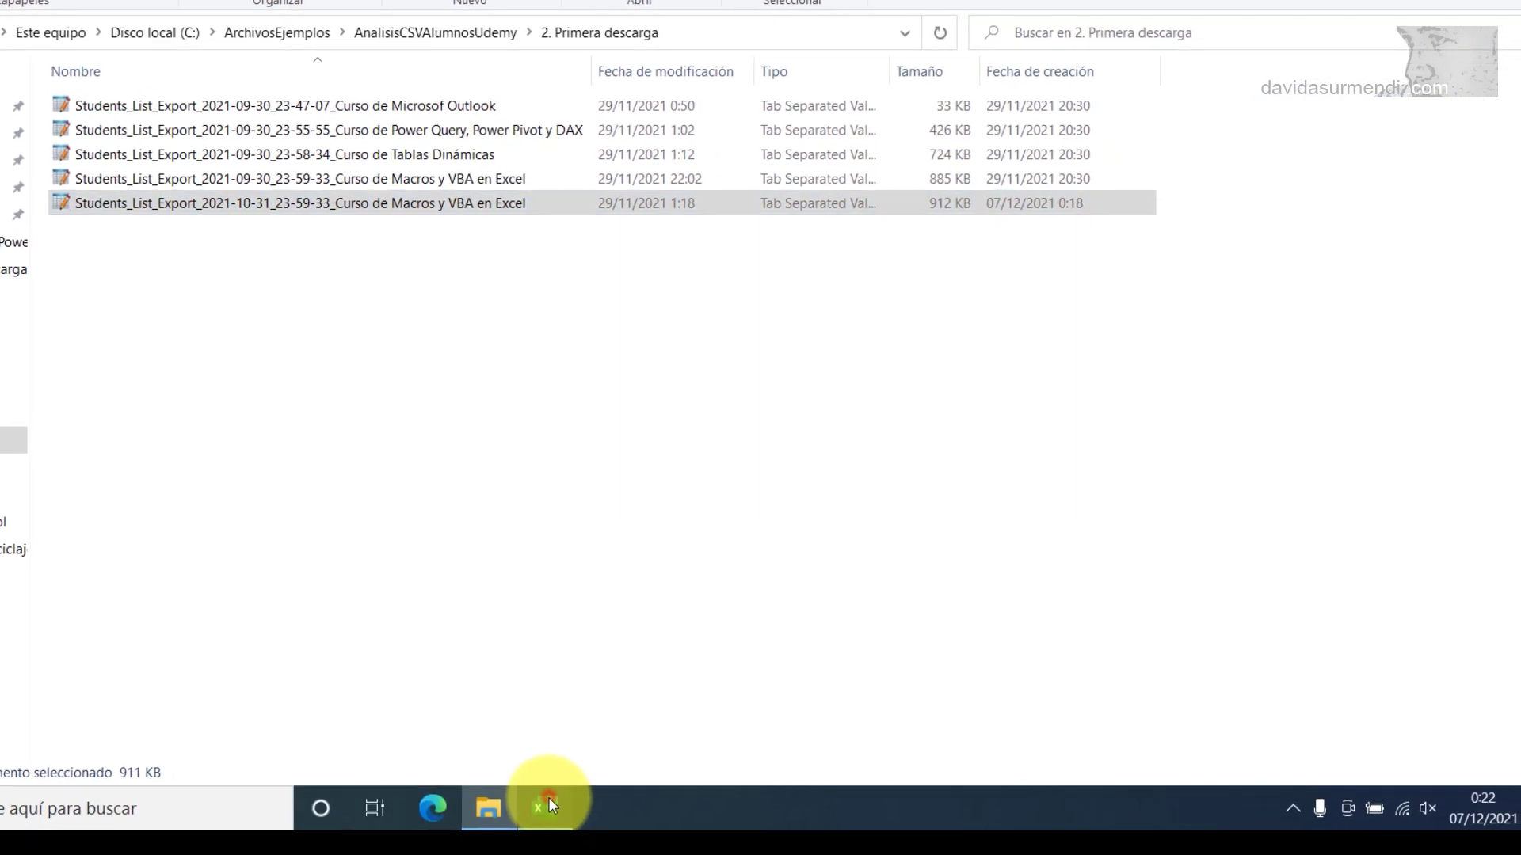
pyautogui.click(545, 808)
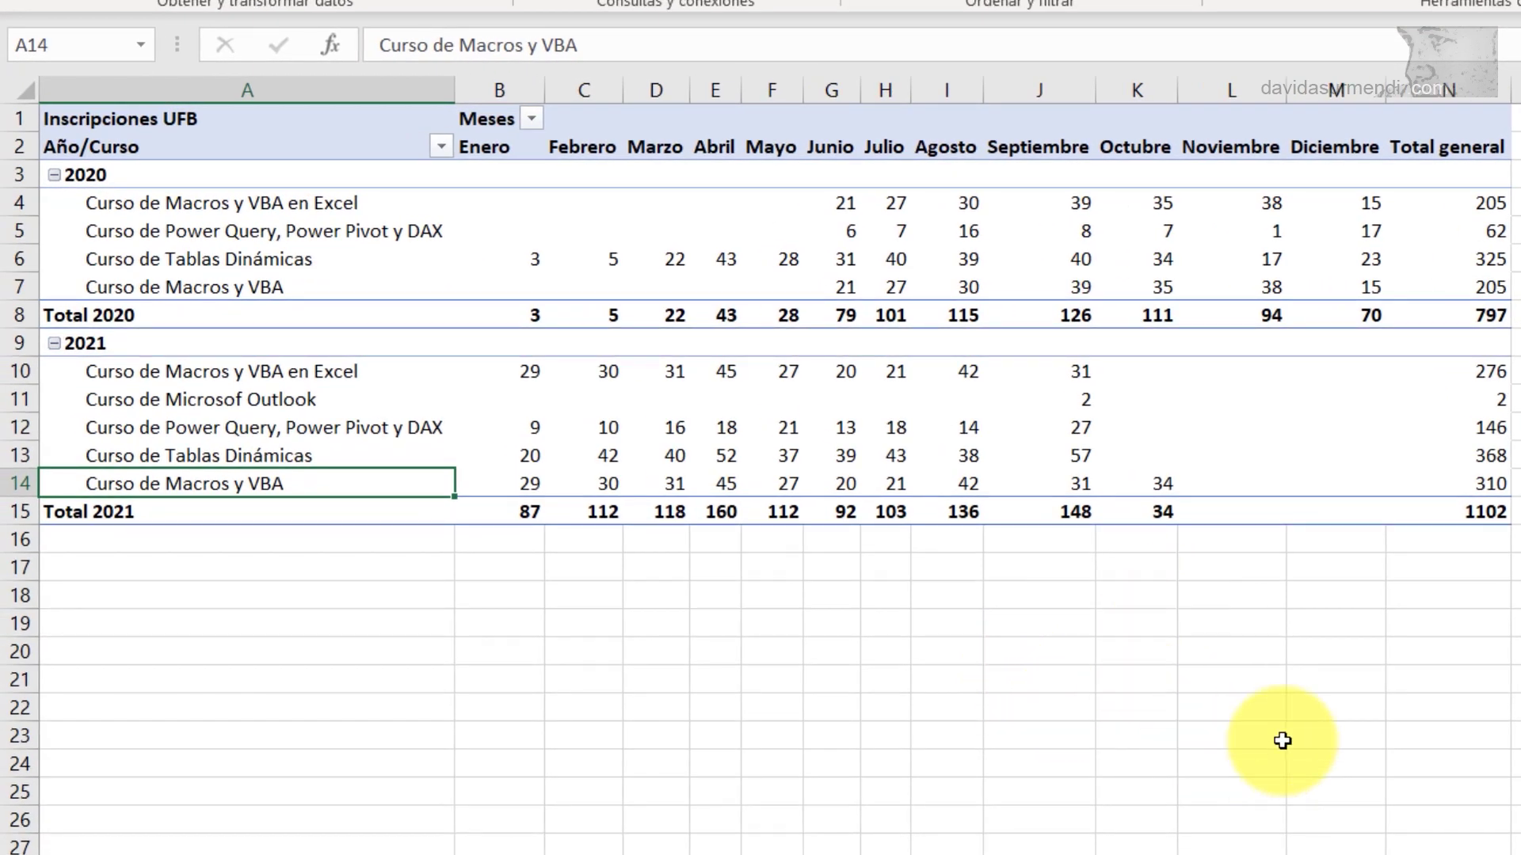
pyautogui.click(1059, 372)
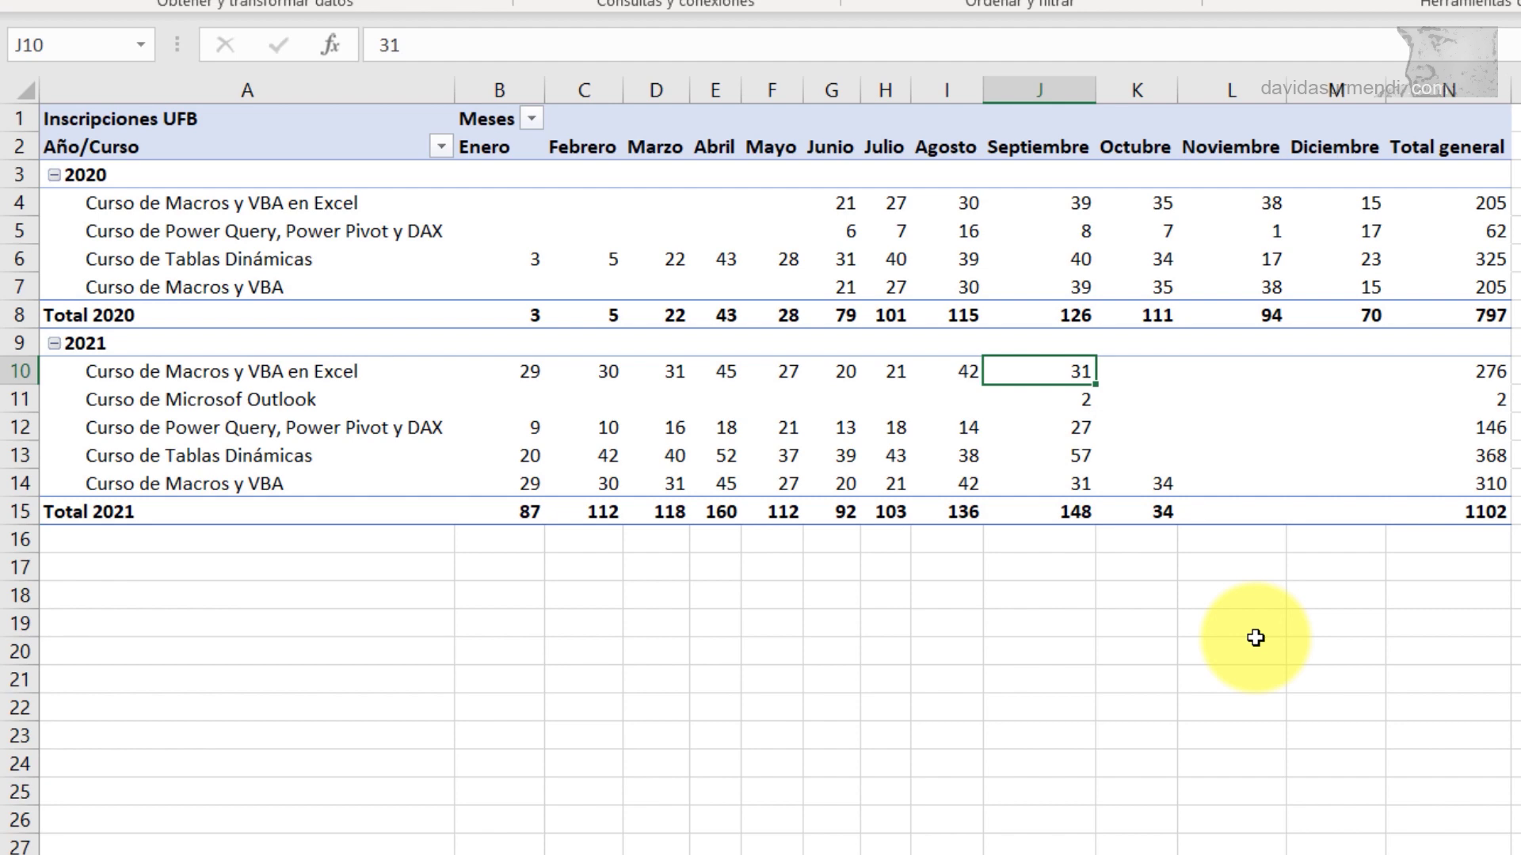
pyautogui.rightClick(754, 401)
pyautogui.click(591, 382)
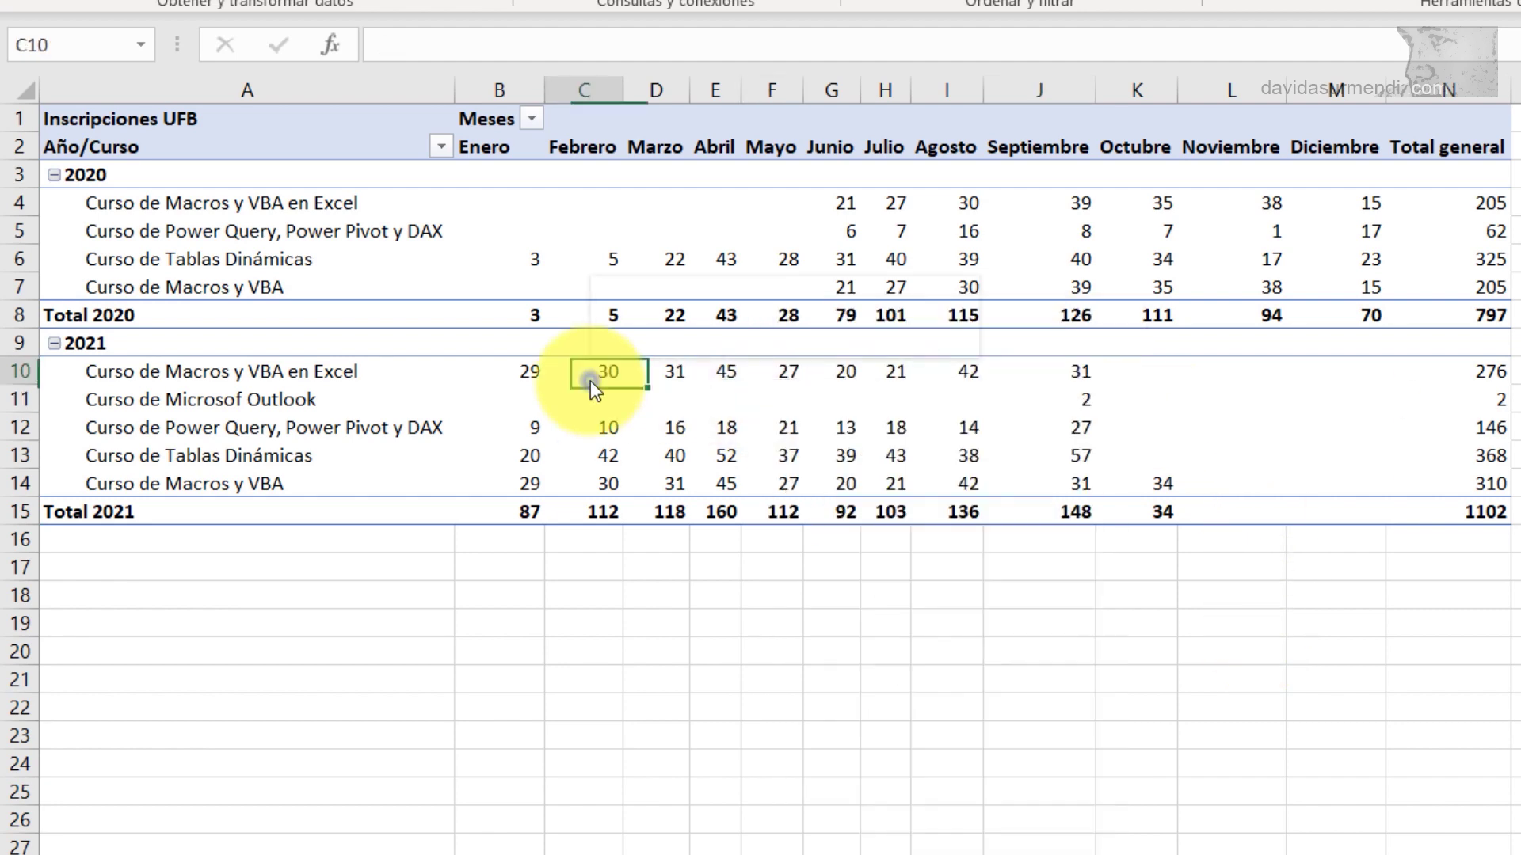
pyautogui.rightClick(591, 382)
pyautogui.click(724, 535)
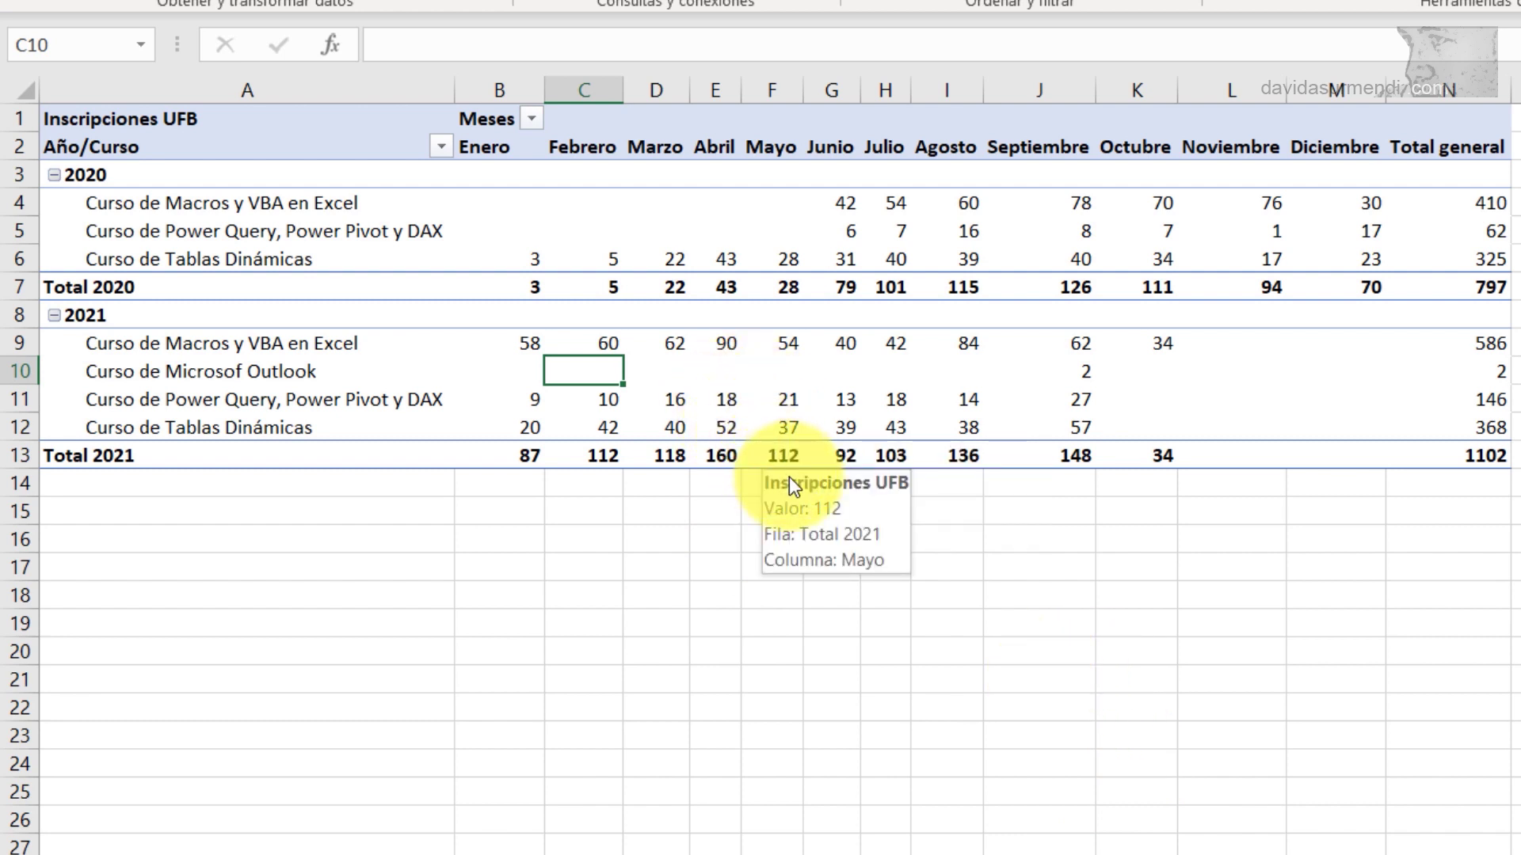
pyautogui.click(1155, 339)
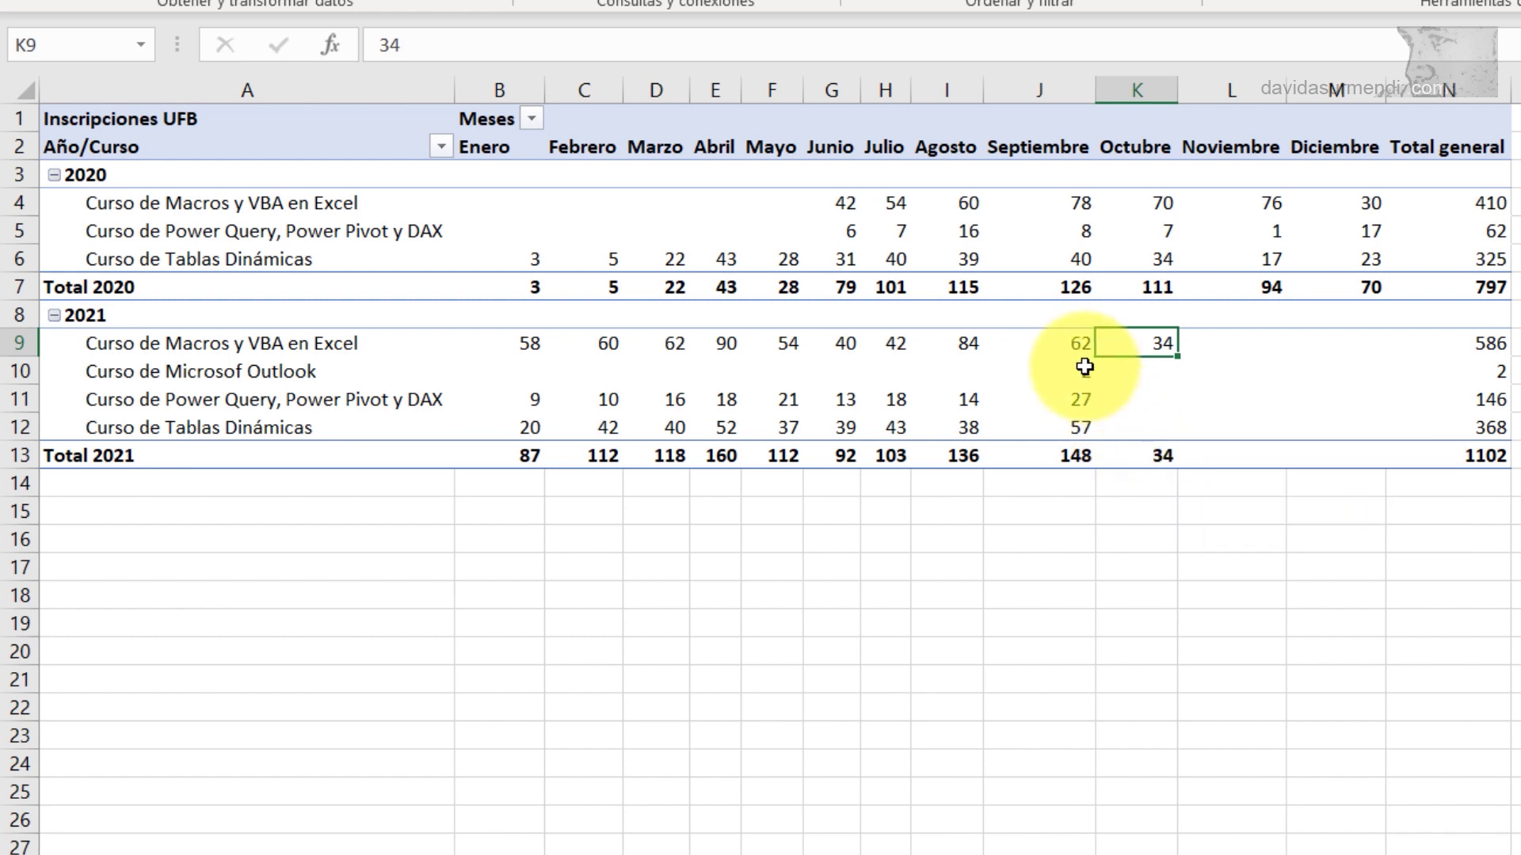
pyautogui.click(1072, 341)
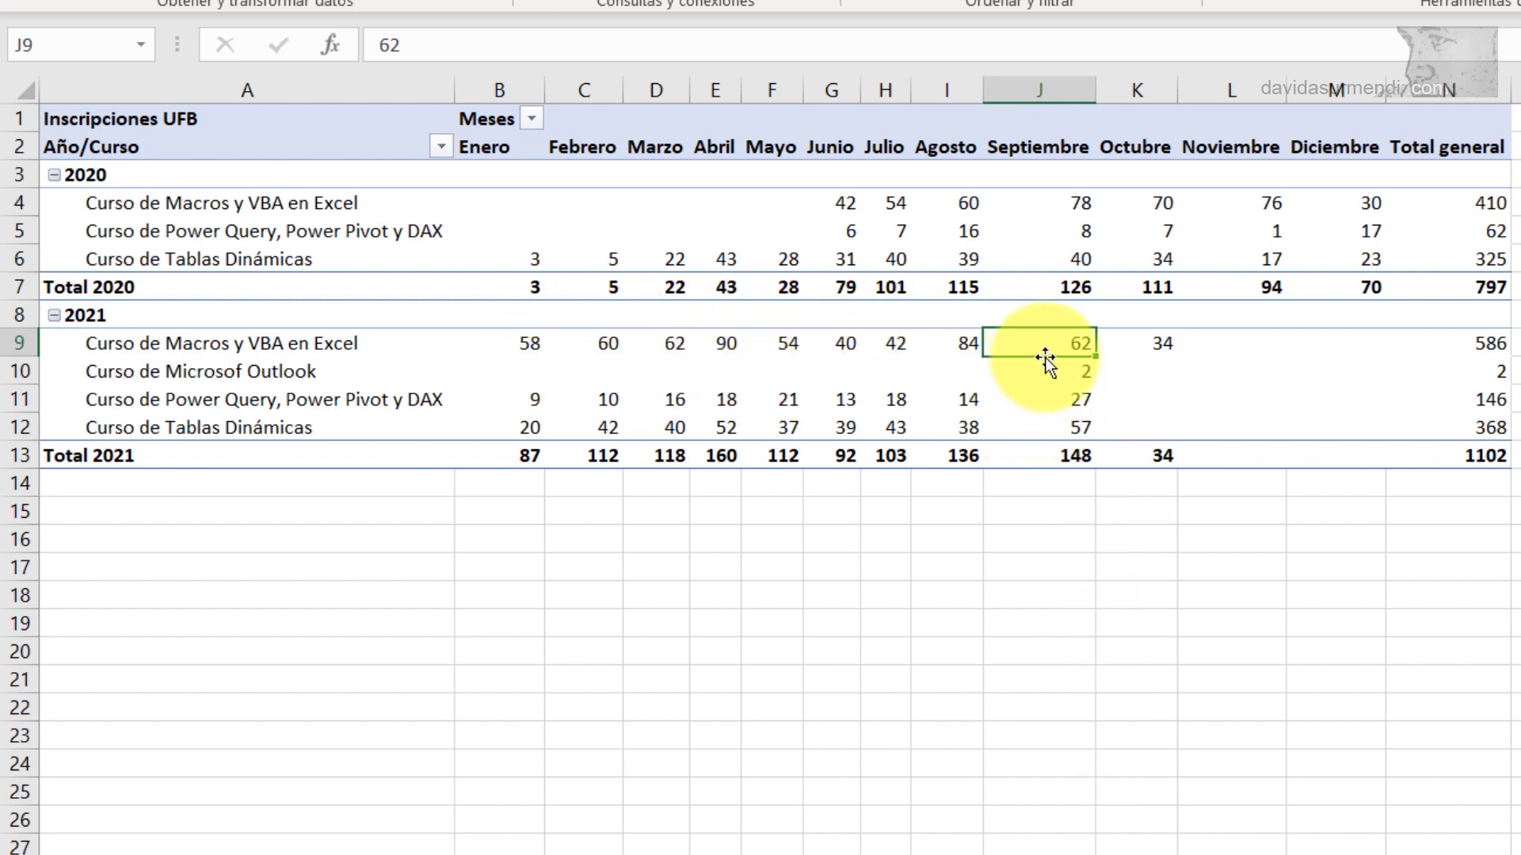
pyautogui.click(957, 341)
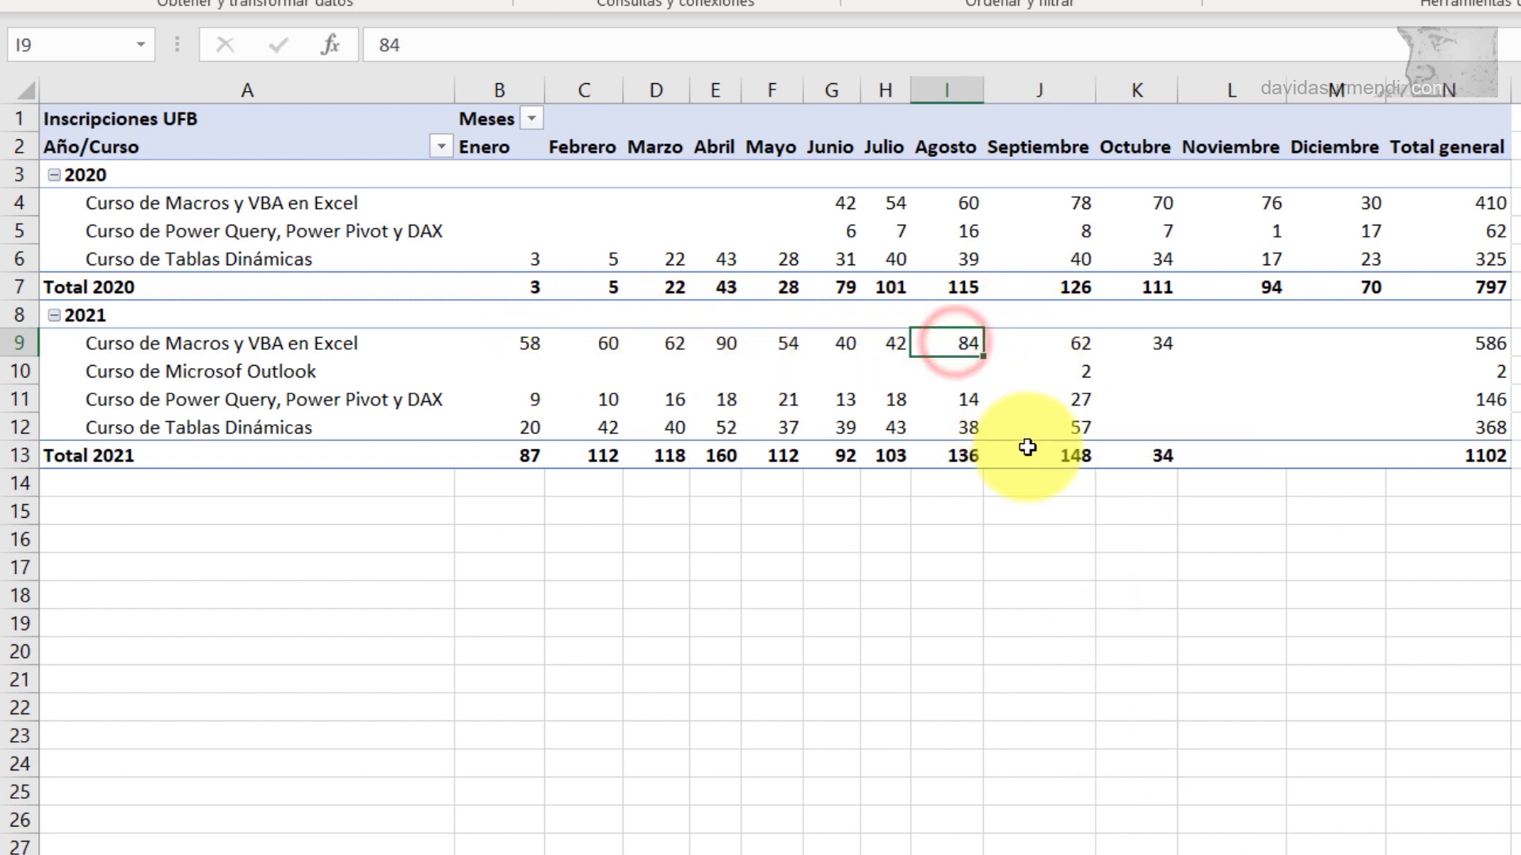
pyautogui.moveTo(1062, 456)
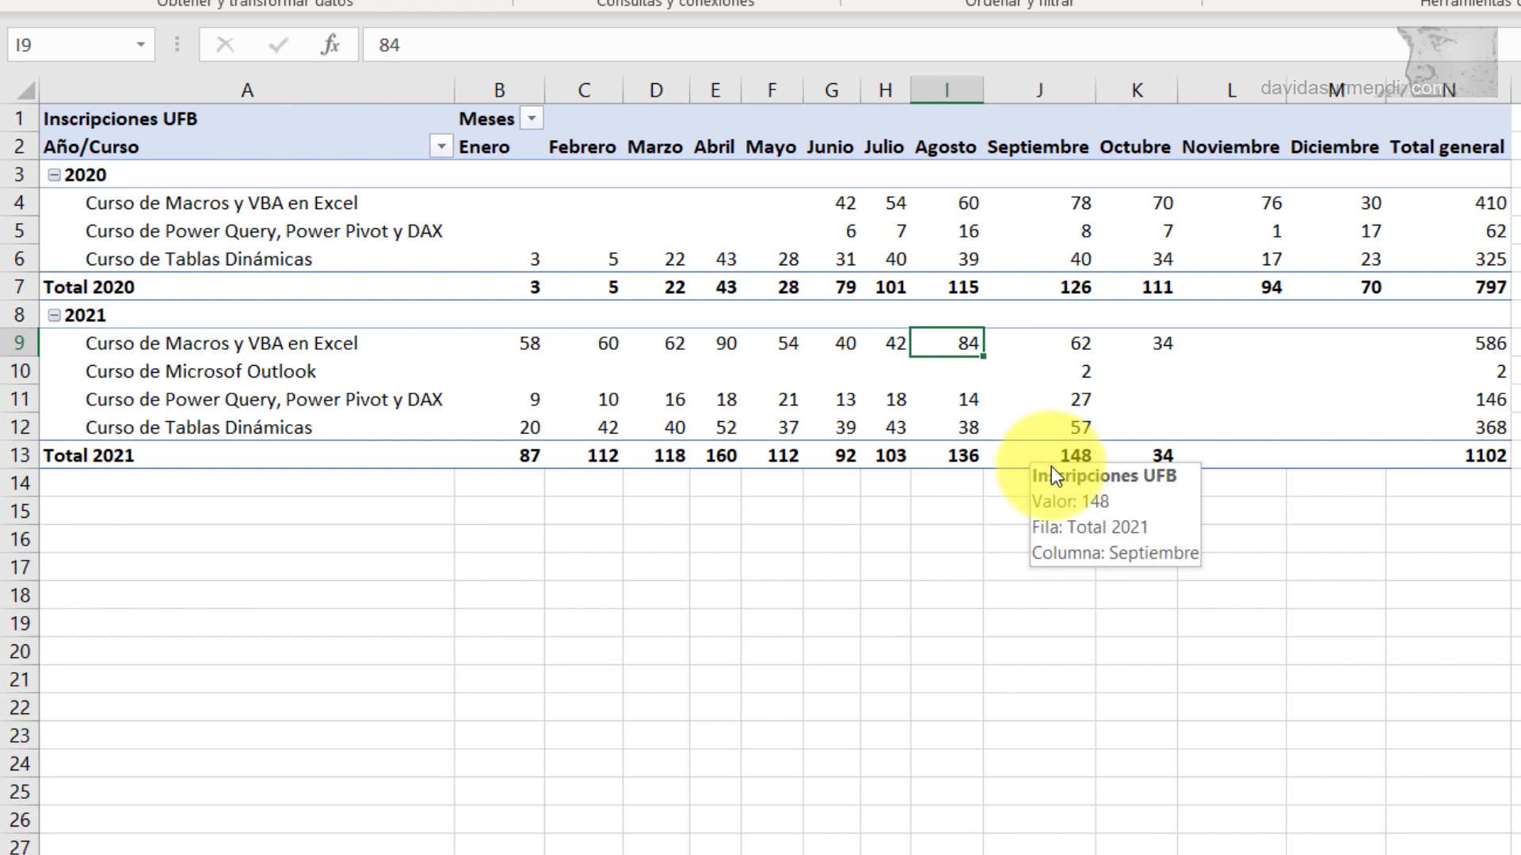
pyautogui.click(1162, 343)
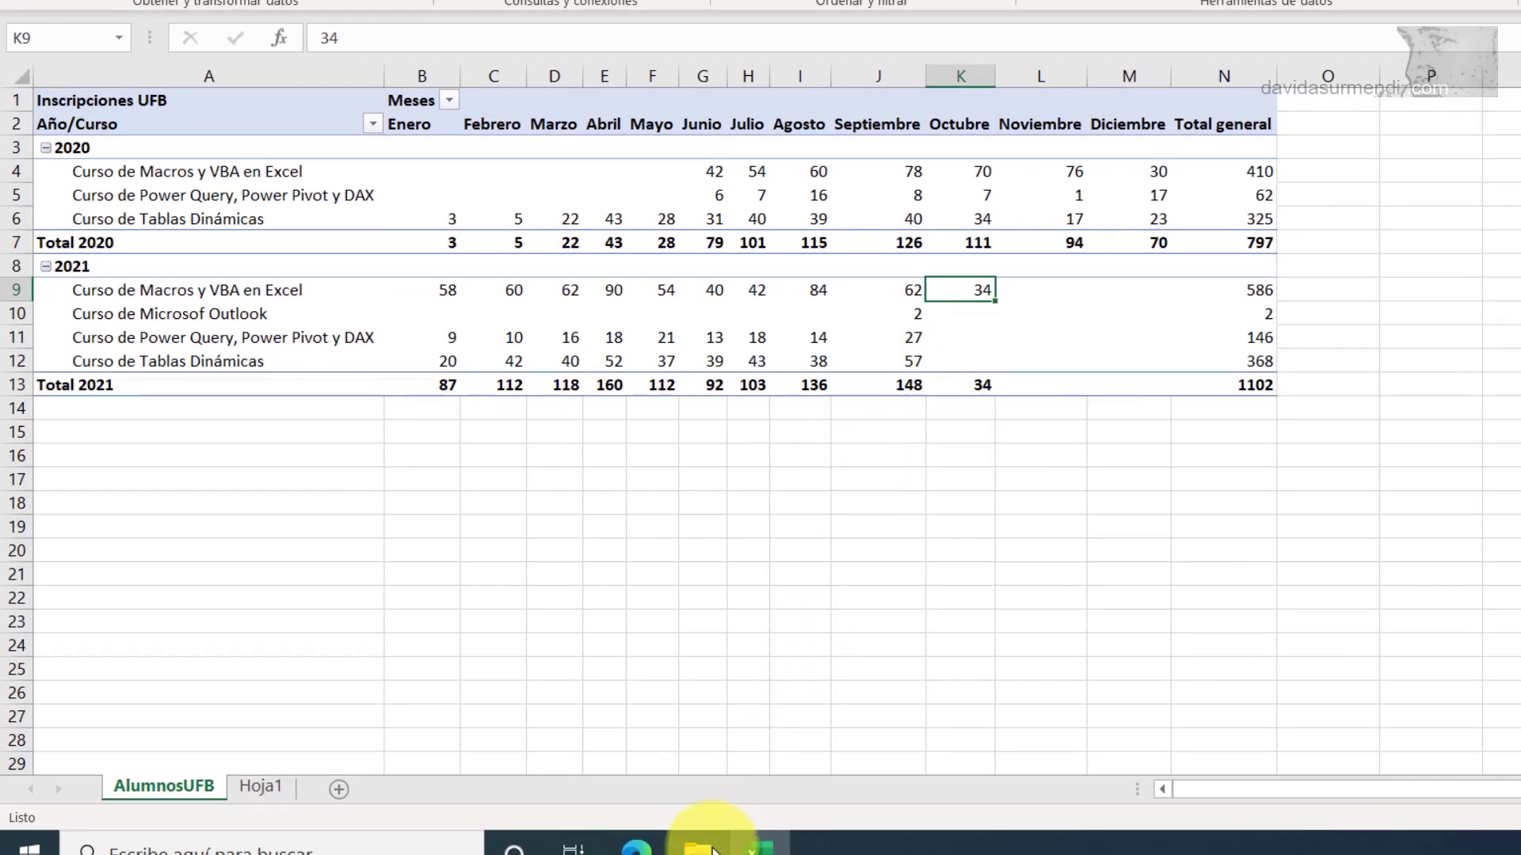
# Step: Delete the 2021-09-30 Macros y VBA export from '2. Primera descarga', confirming with Sí
pyautogui.click(711, 847)
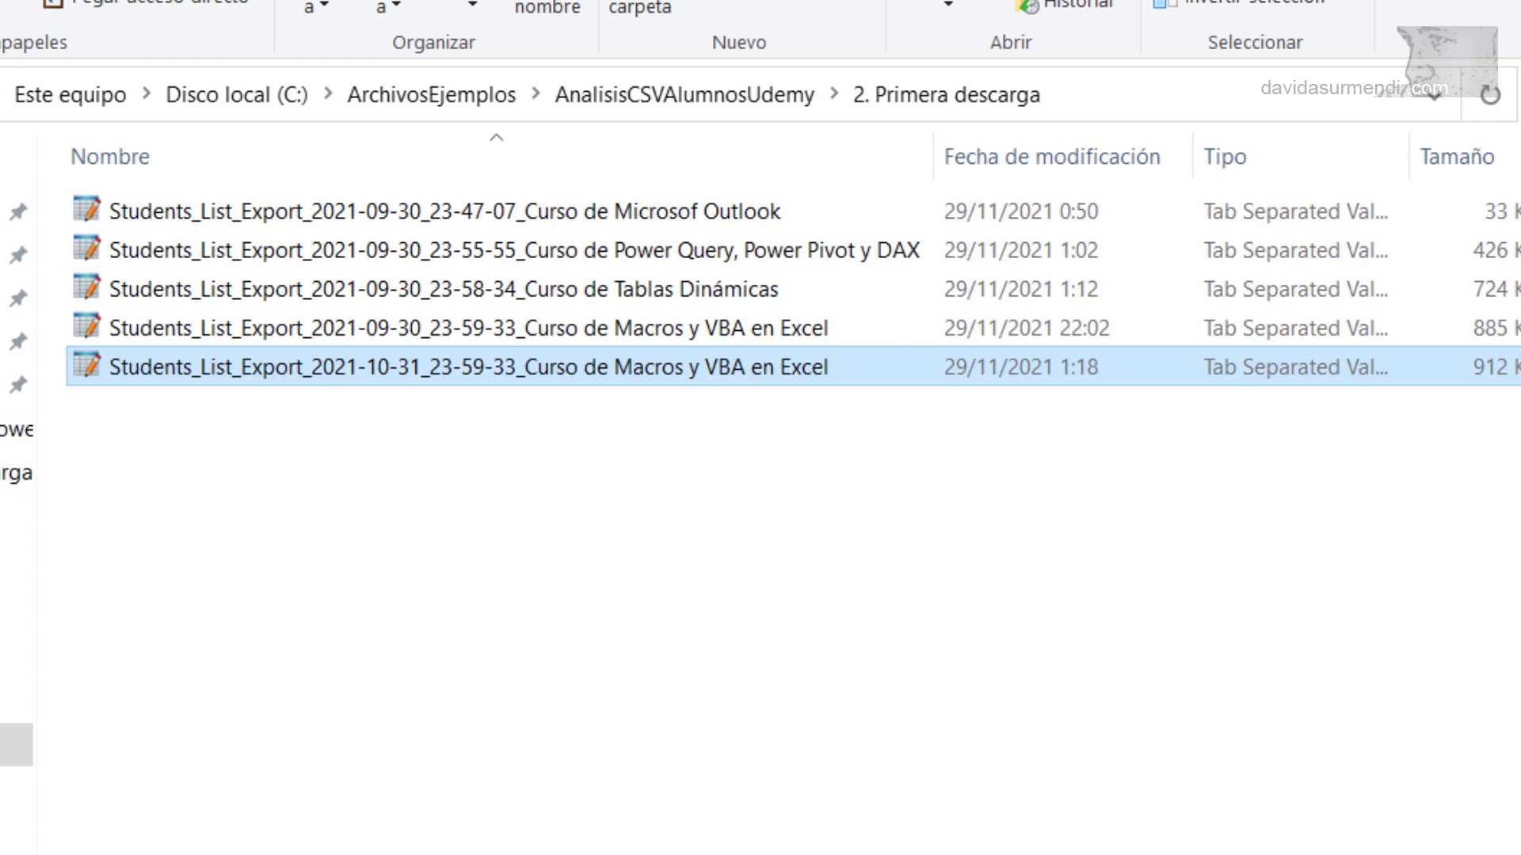
pyautogui.click(564, 324)
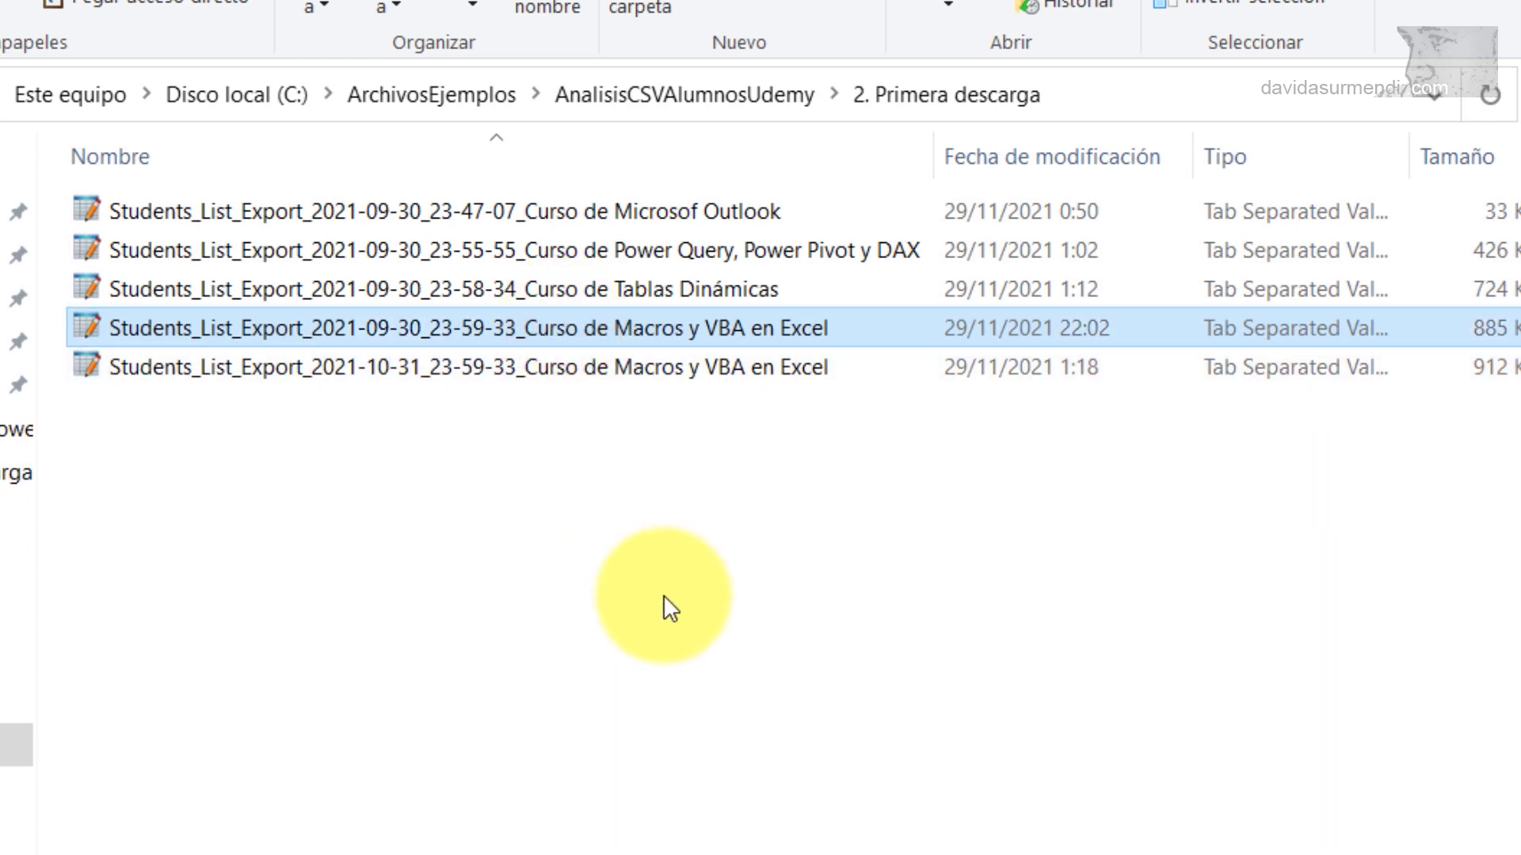
pyautogui.press('Delete')
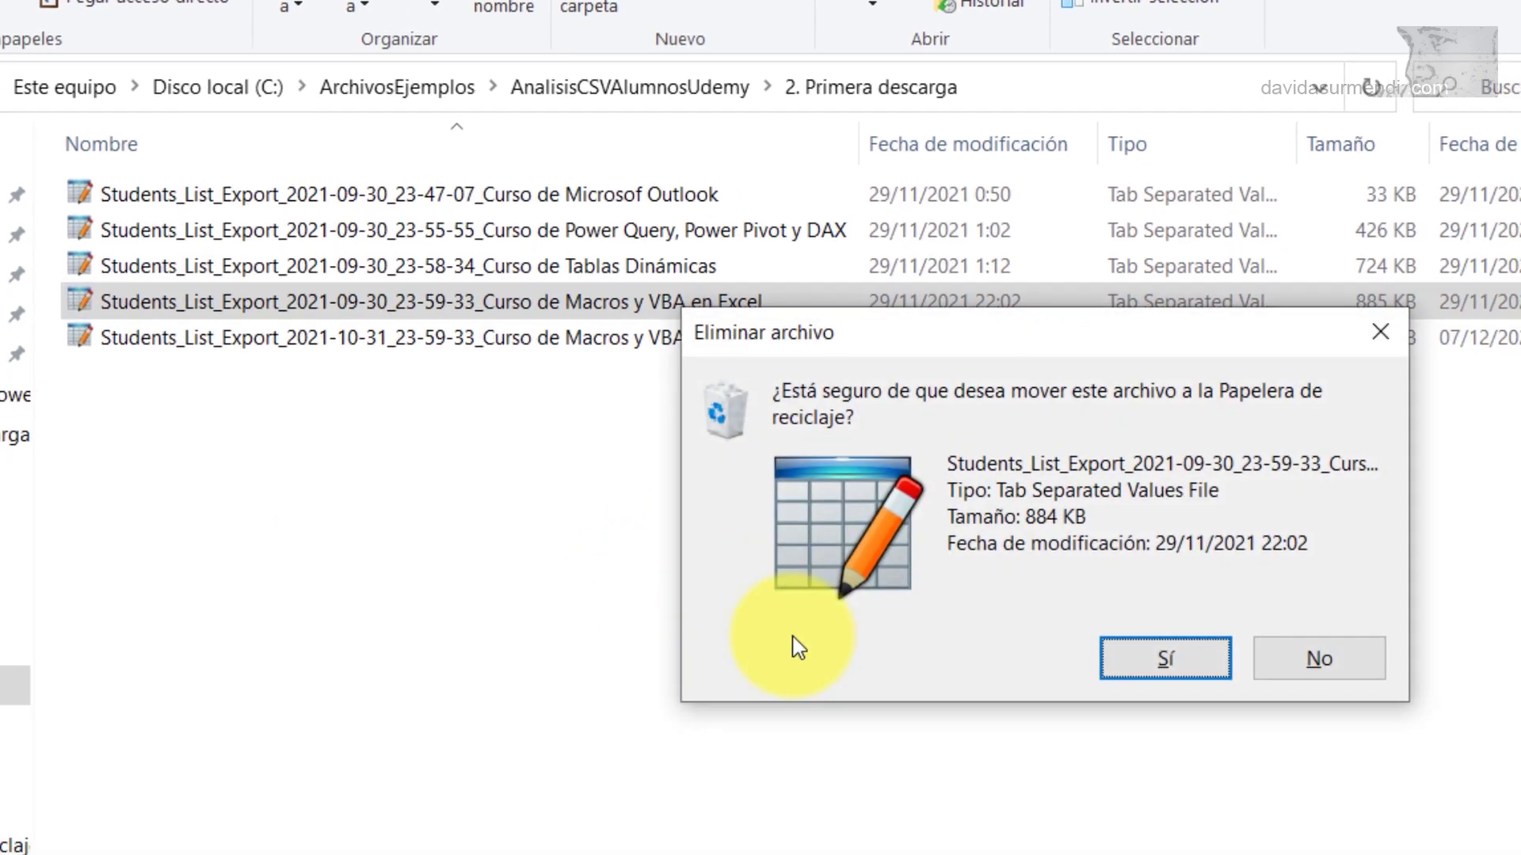
pyautogui.click(1134, 662)
# Step: Refresh the enrolment pivot so Total 2020 becomes 592 and Total 2021 becomes 826
pyautogui.click(564, 848)
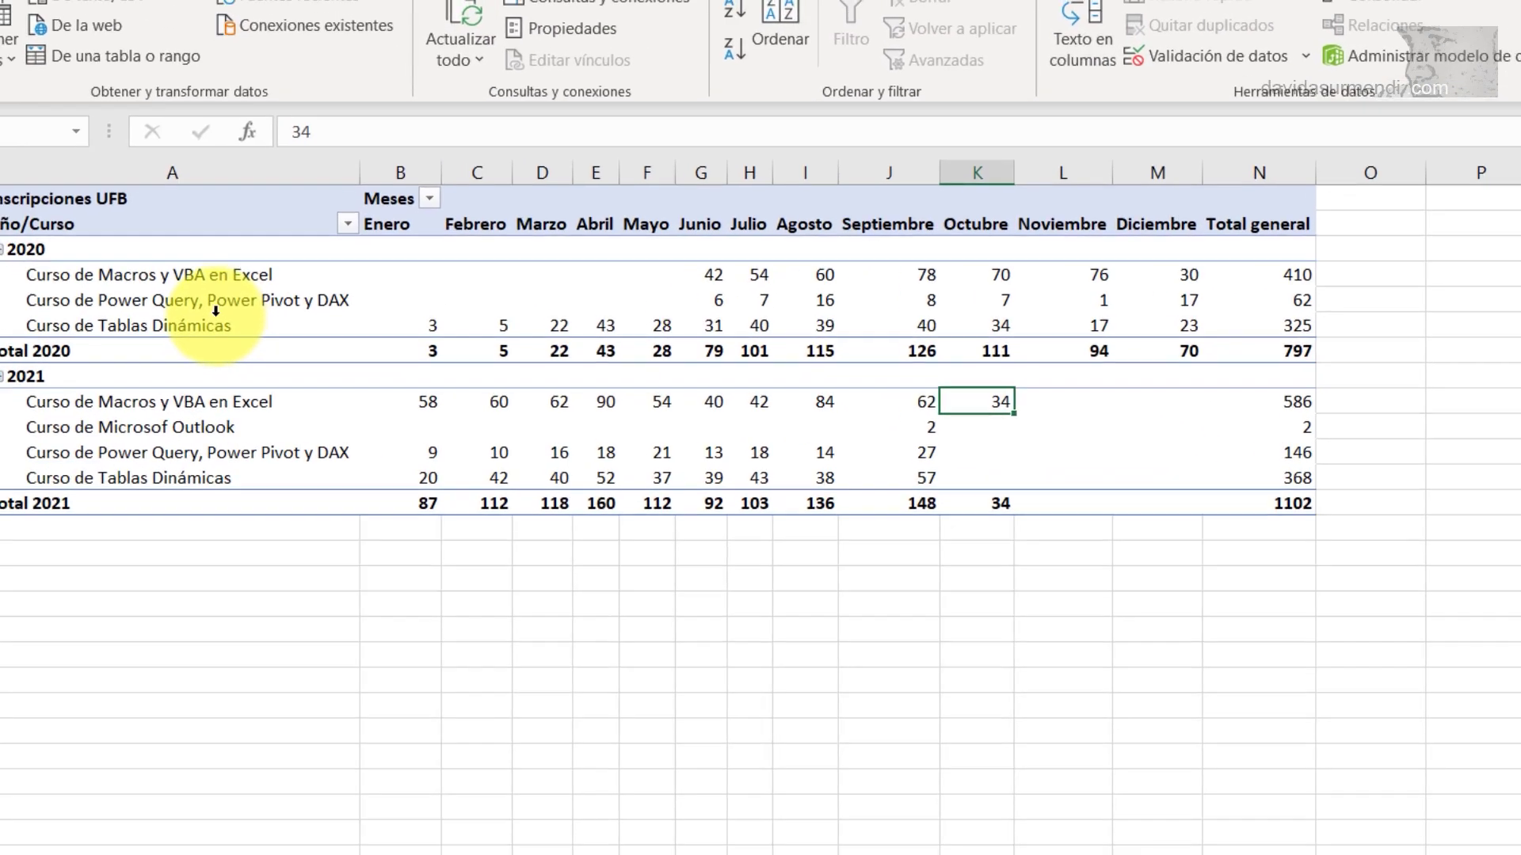
pyautogui.rightClick(289, 353)
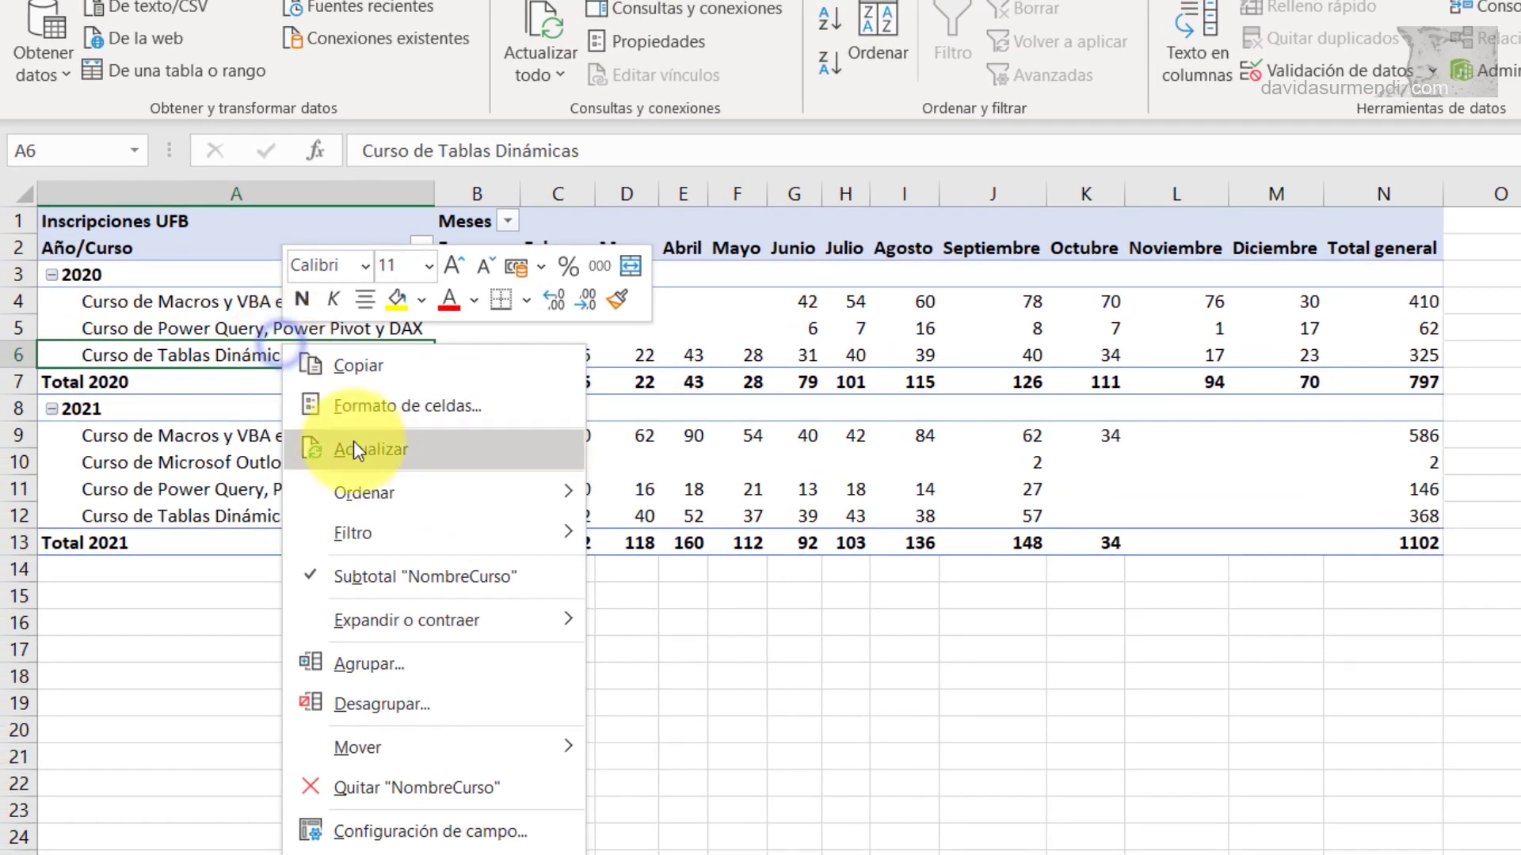
pyautogui.click(340, 454)
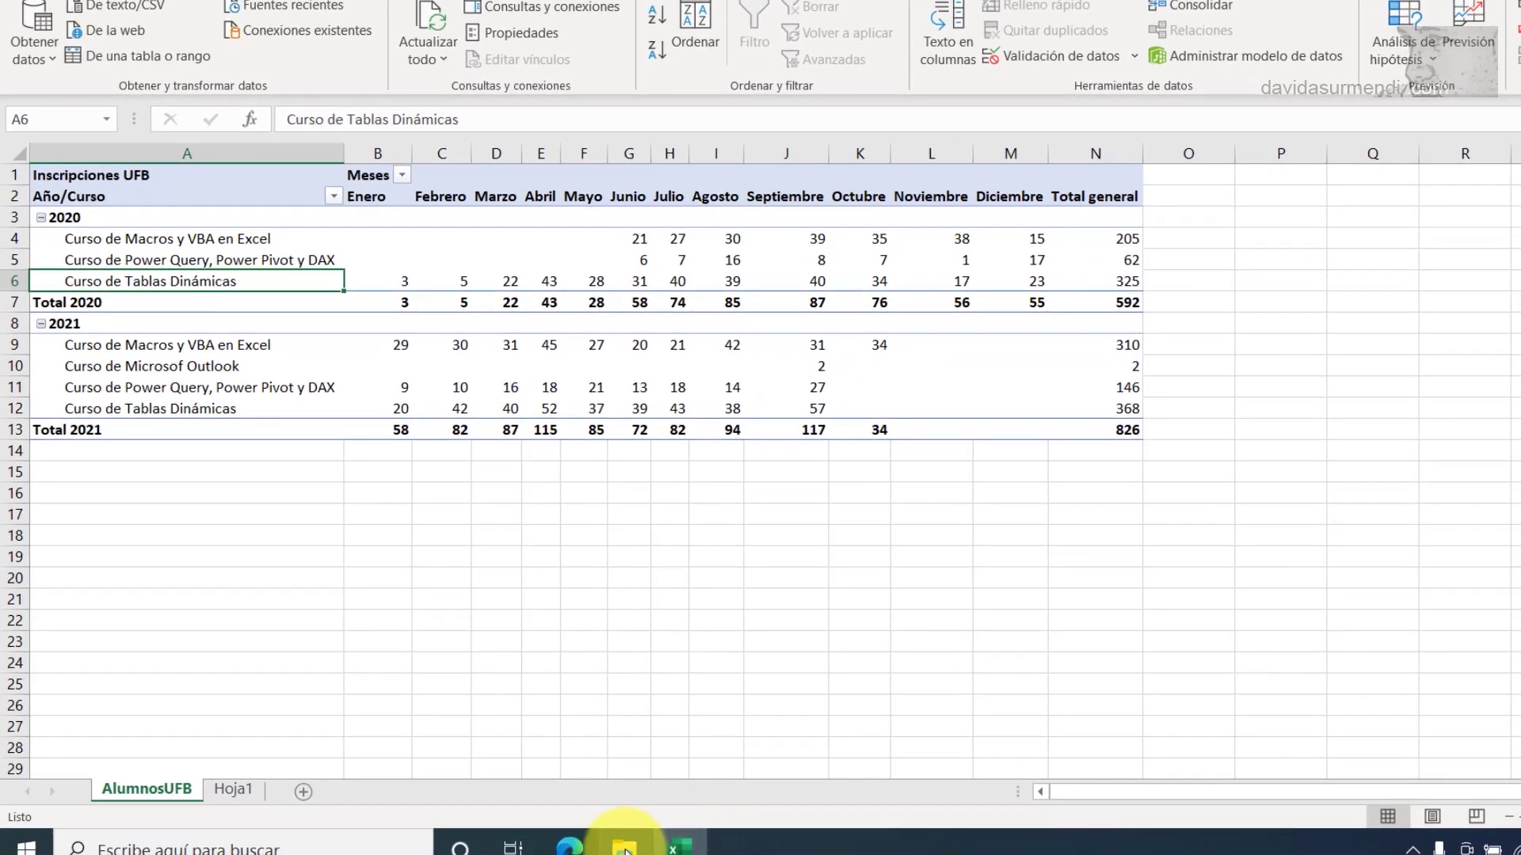
# Step: Go up to AnalisisCSVAlumnosUdemy and open the '4. Archivos CSV Cursos' folder with its four course subfolders
pyautogui.click(625, 844)
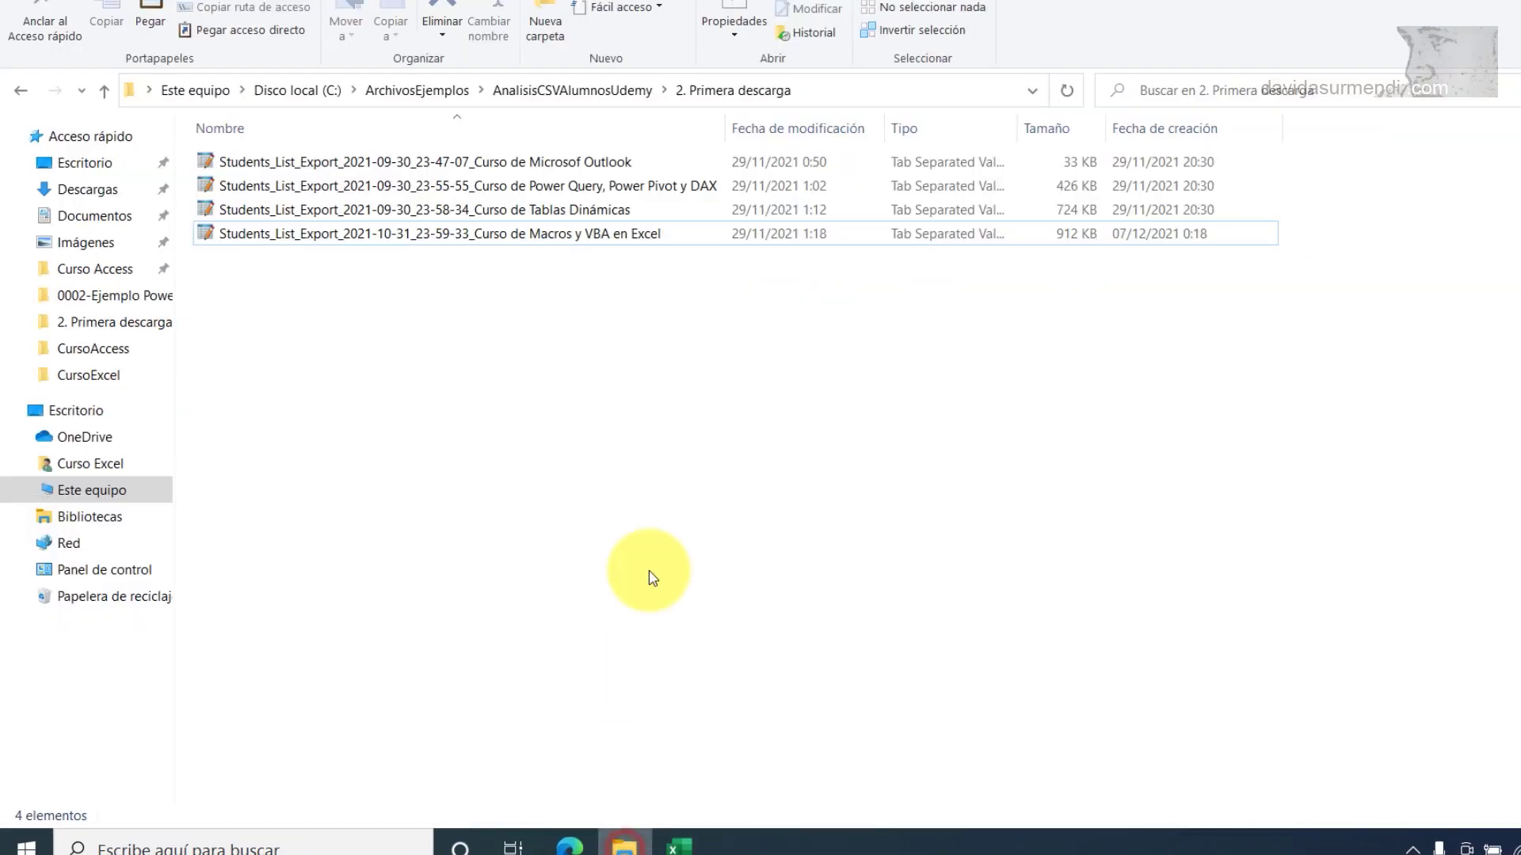
pyautogui.click(513, 90)
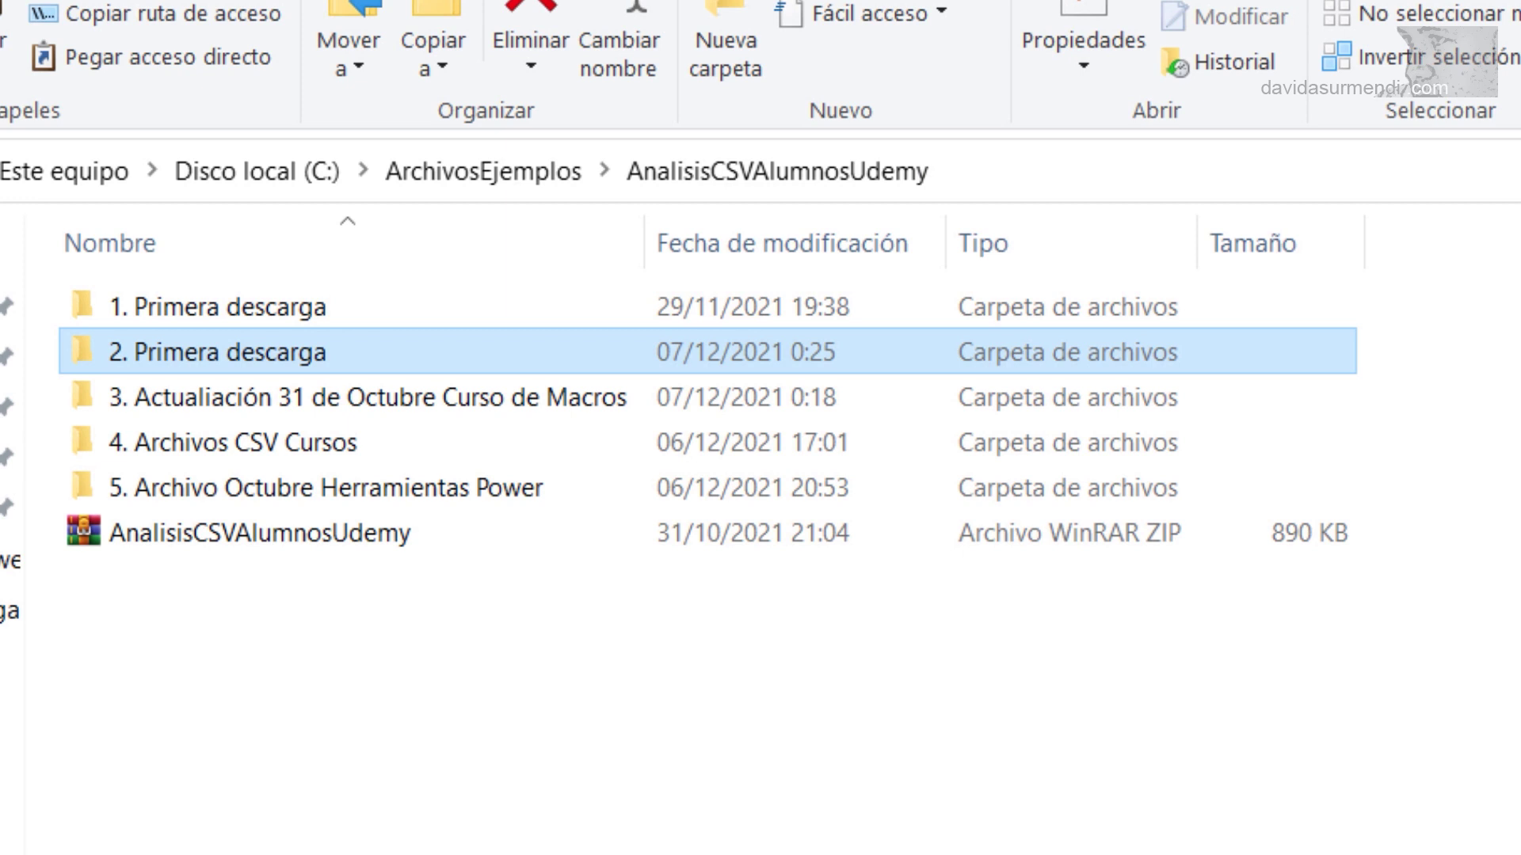
pyautogui.doubleClick(272, 447)
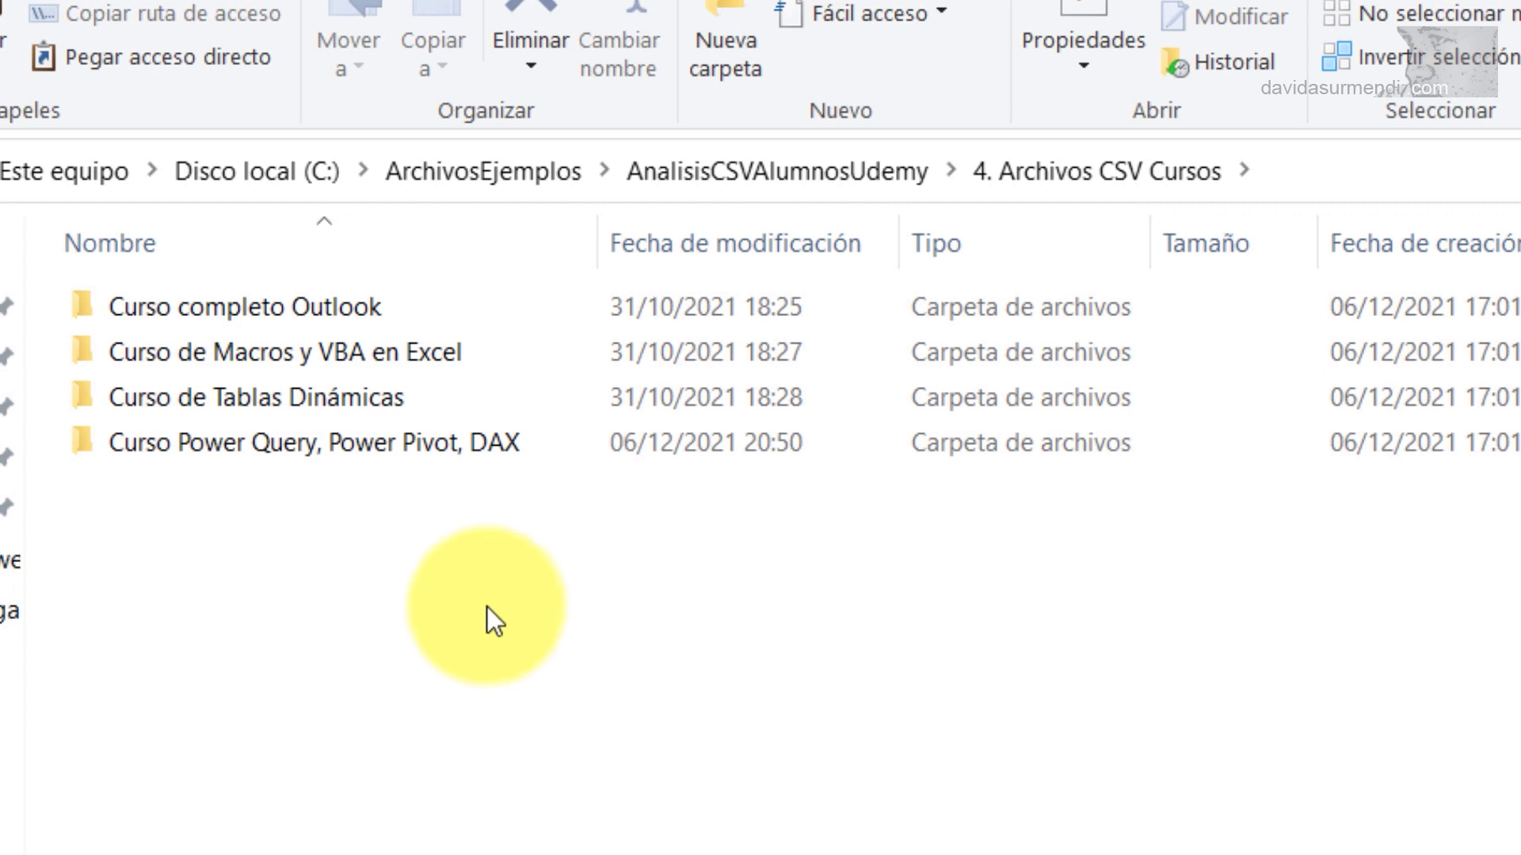
pyautogui.click(308, 311)
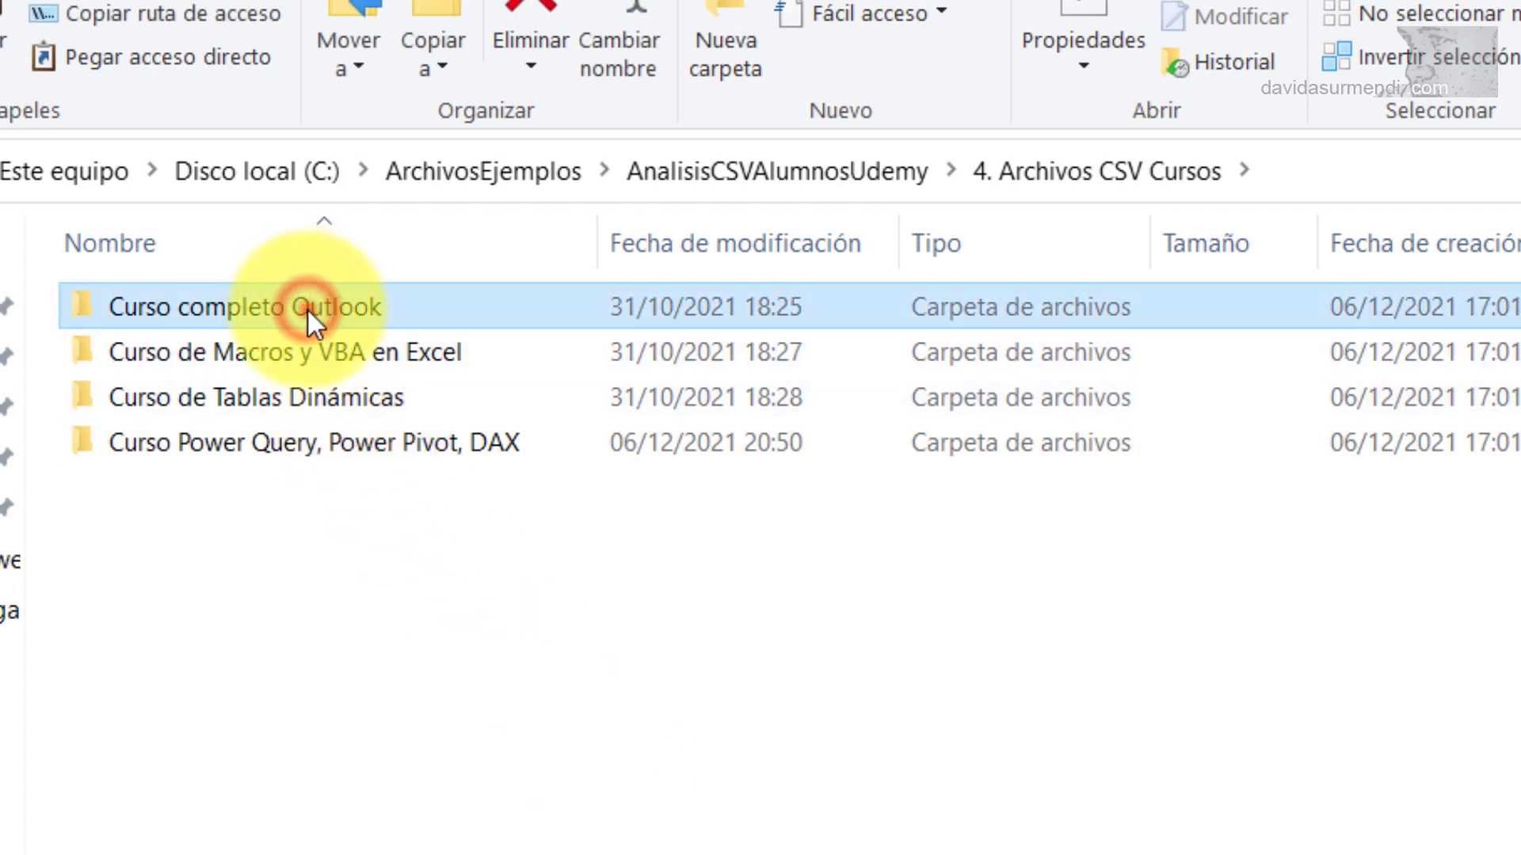
pyautogui.doubleClick(308, 311)
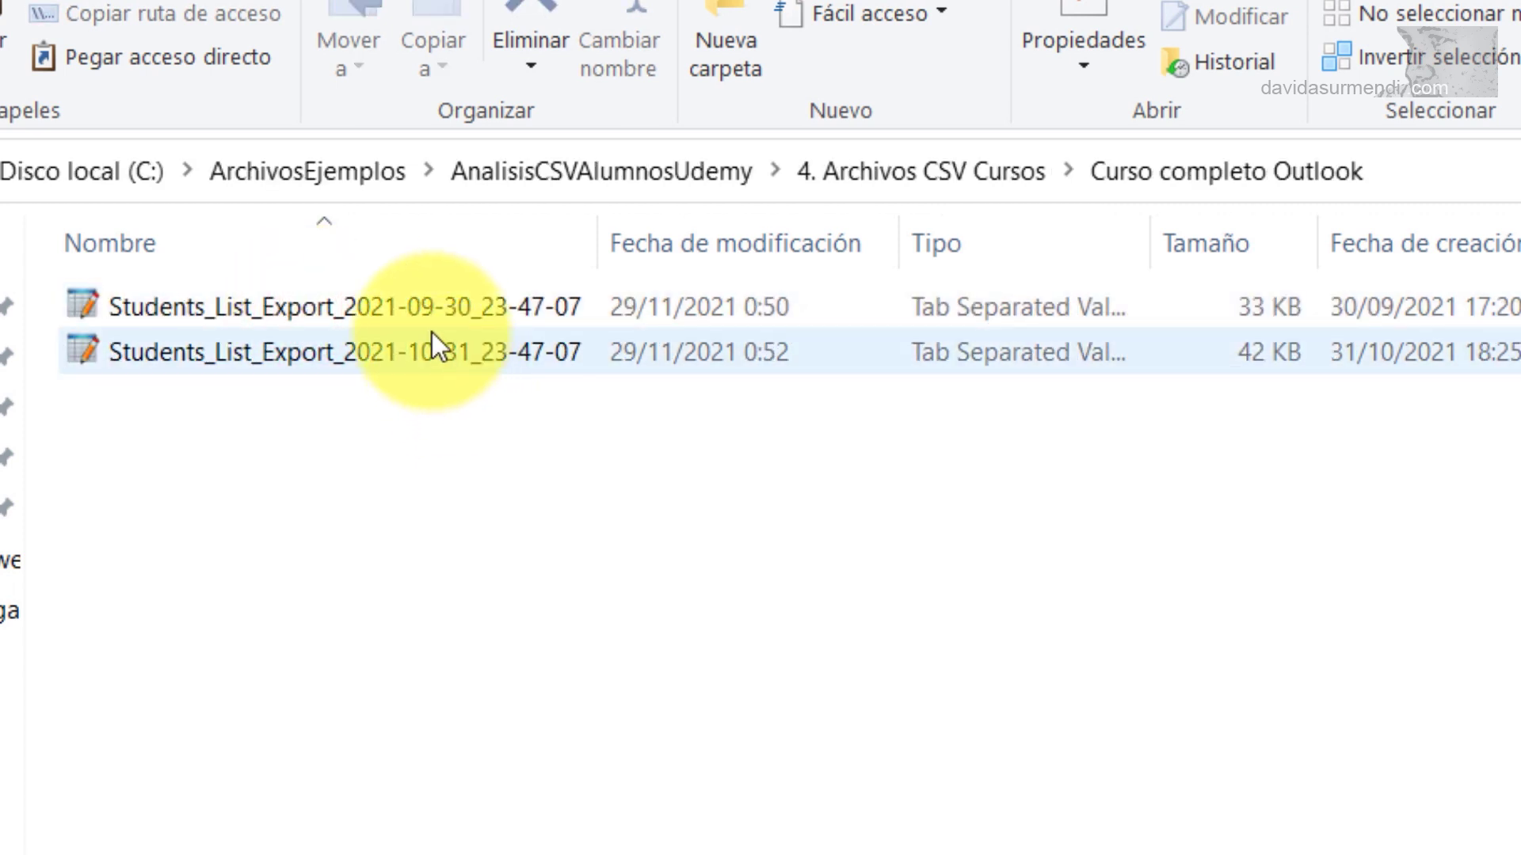
pyautogui.click(423, 295)
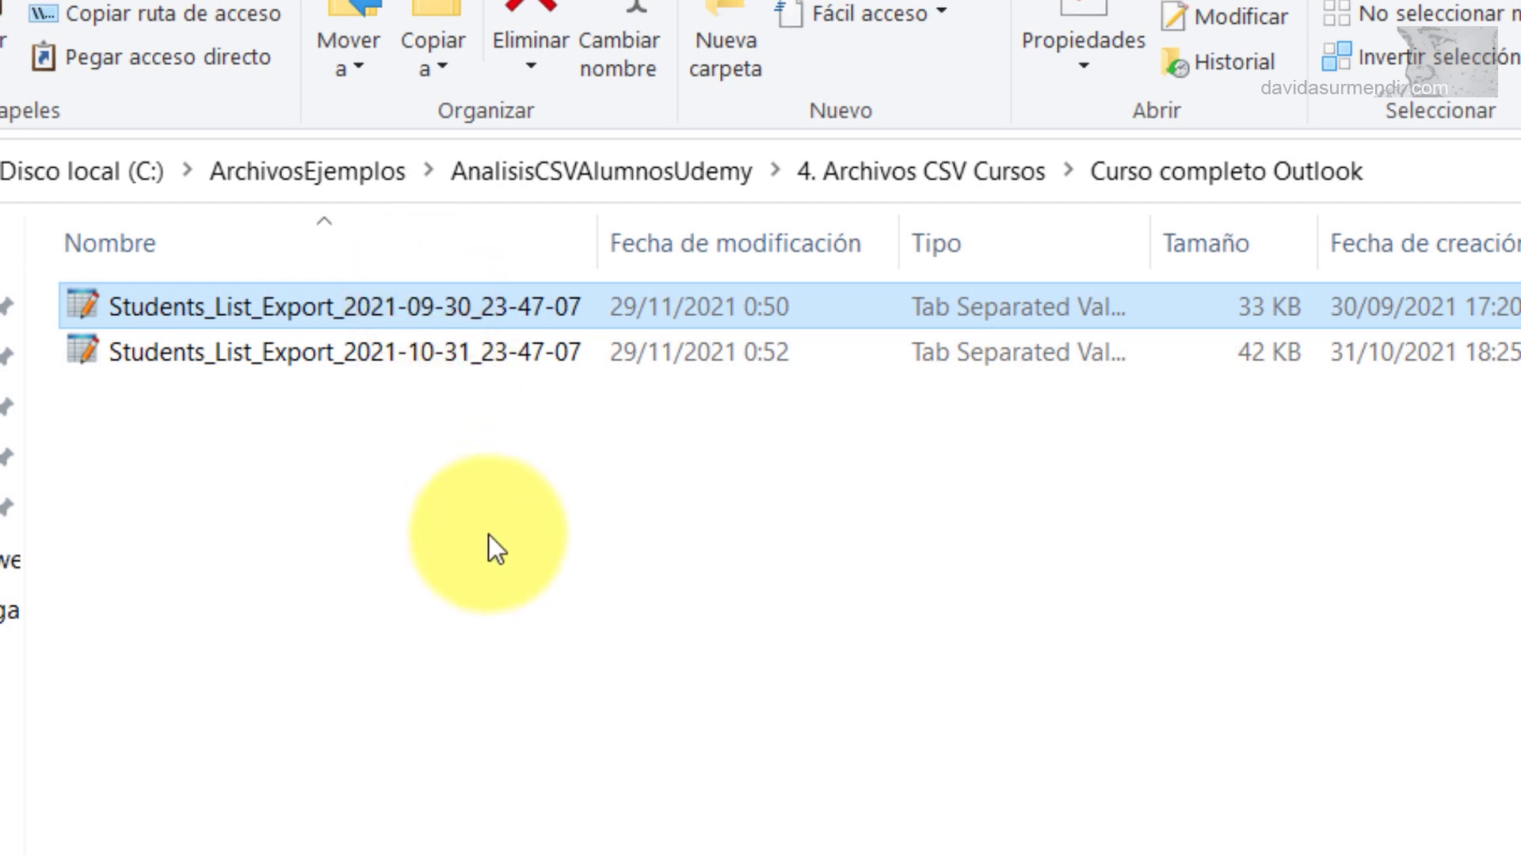
pyautogui.click(383, 350)
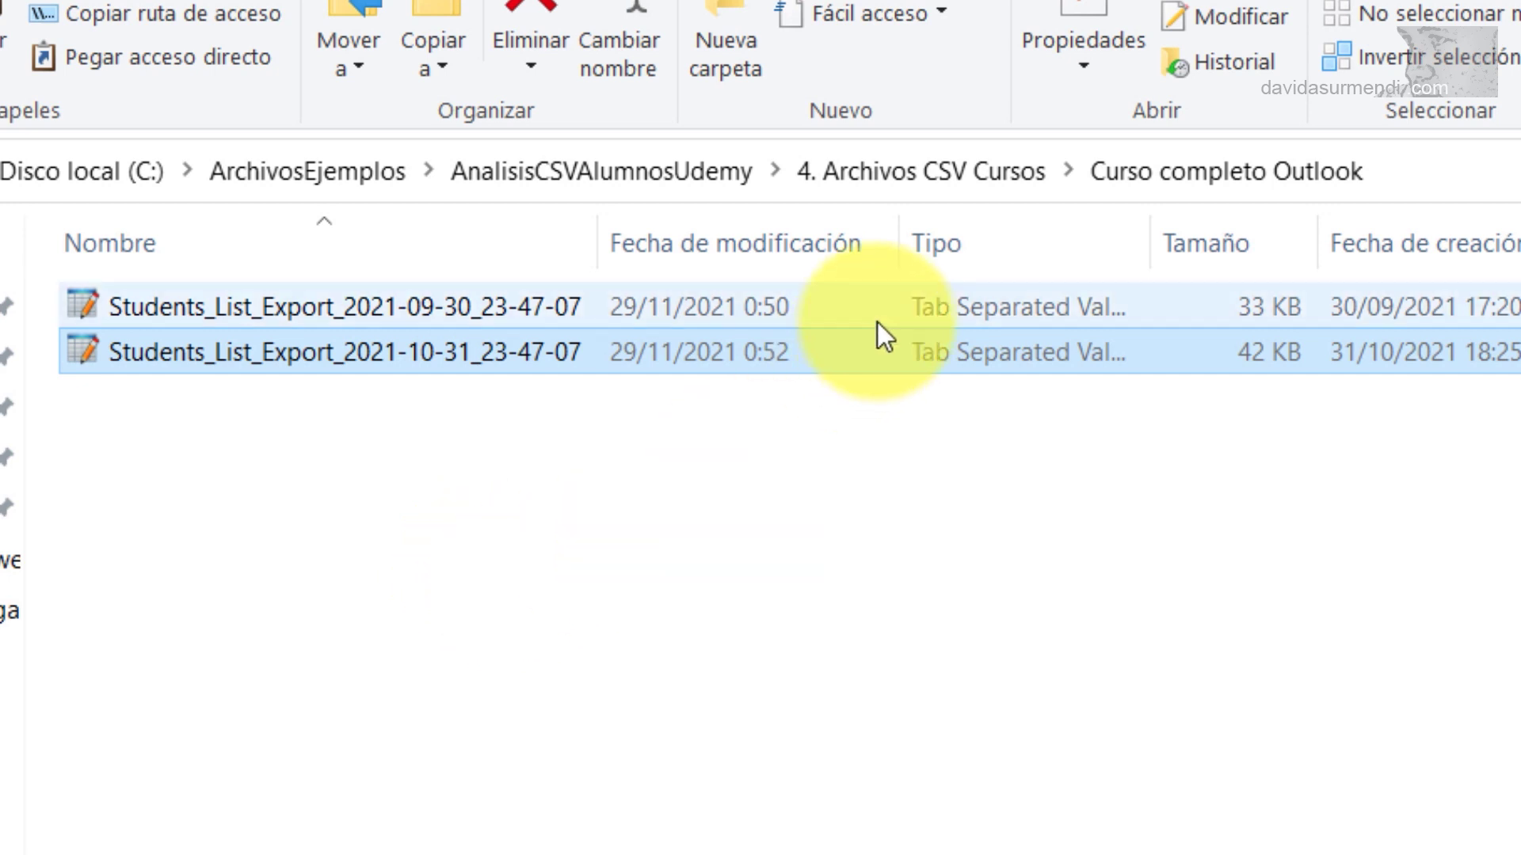
pyautogui.click(923, 180)
pyautogui.doubleClick(402, 358)
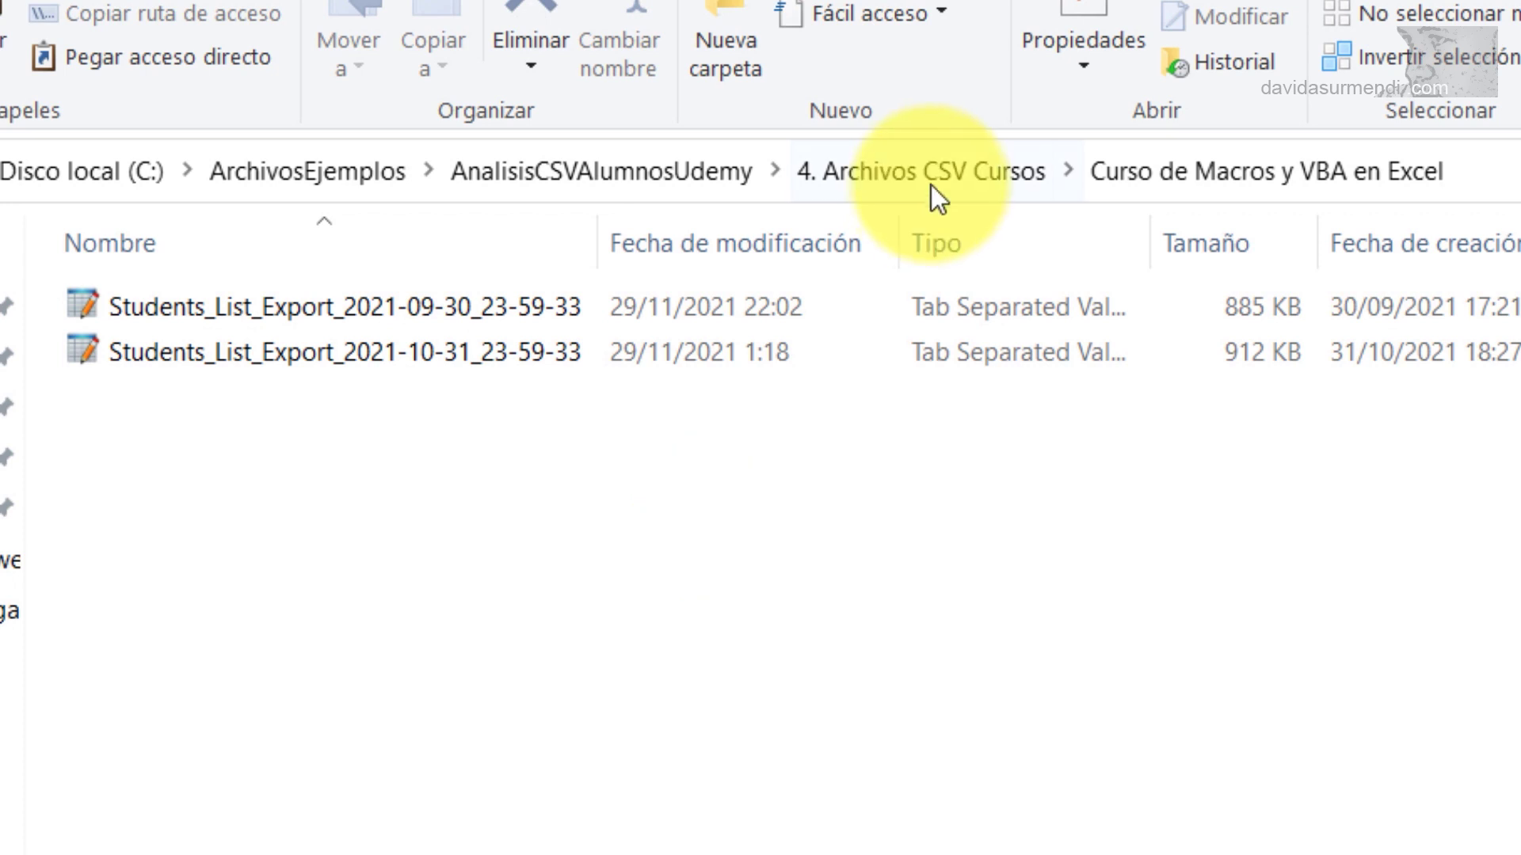
pyautogui.click(925, 168)
pyautogui.doubleClick(320, 388)
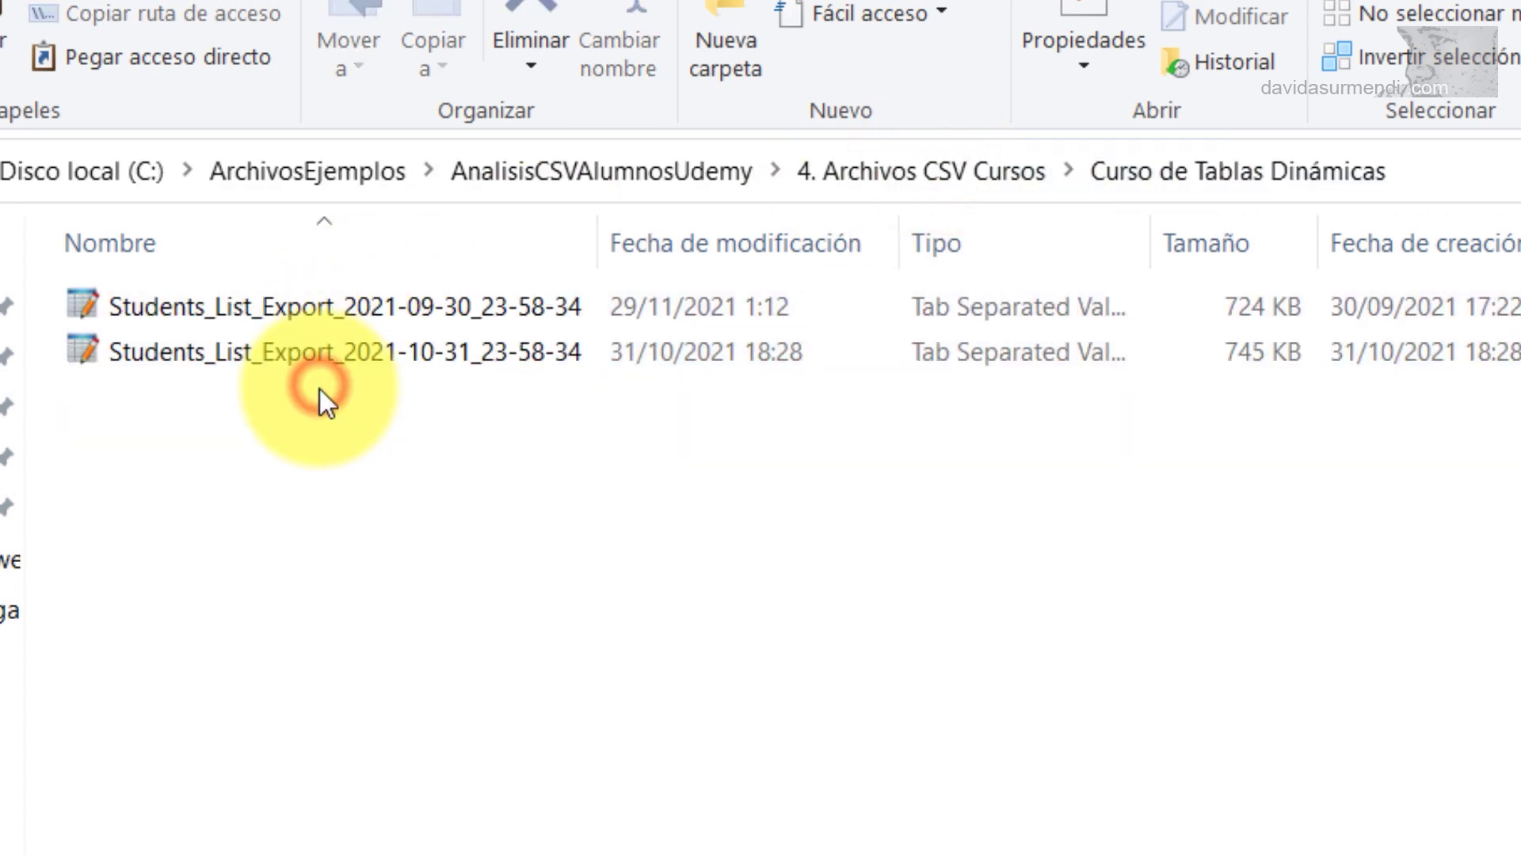
pyautogui.click(990, 169)
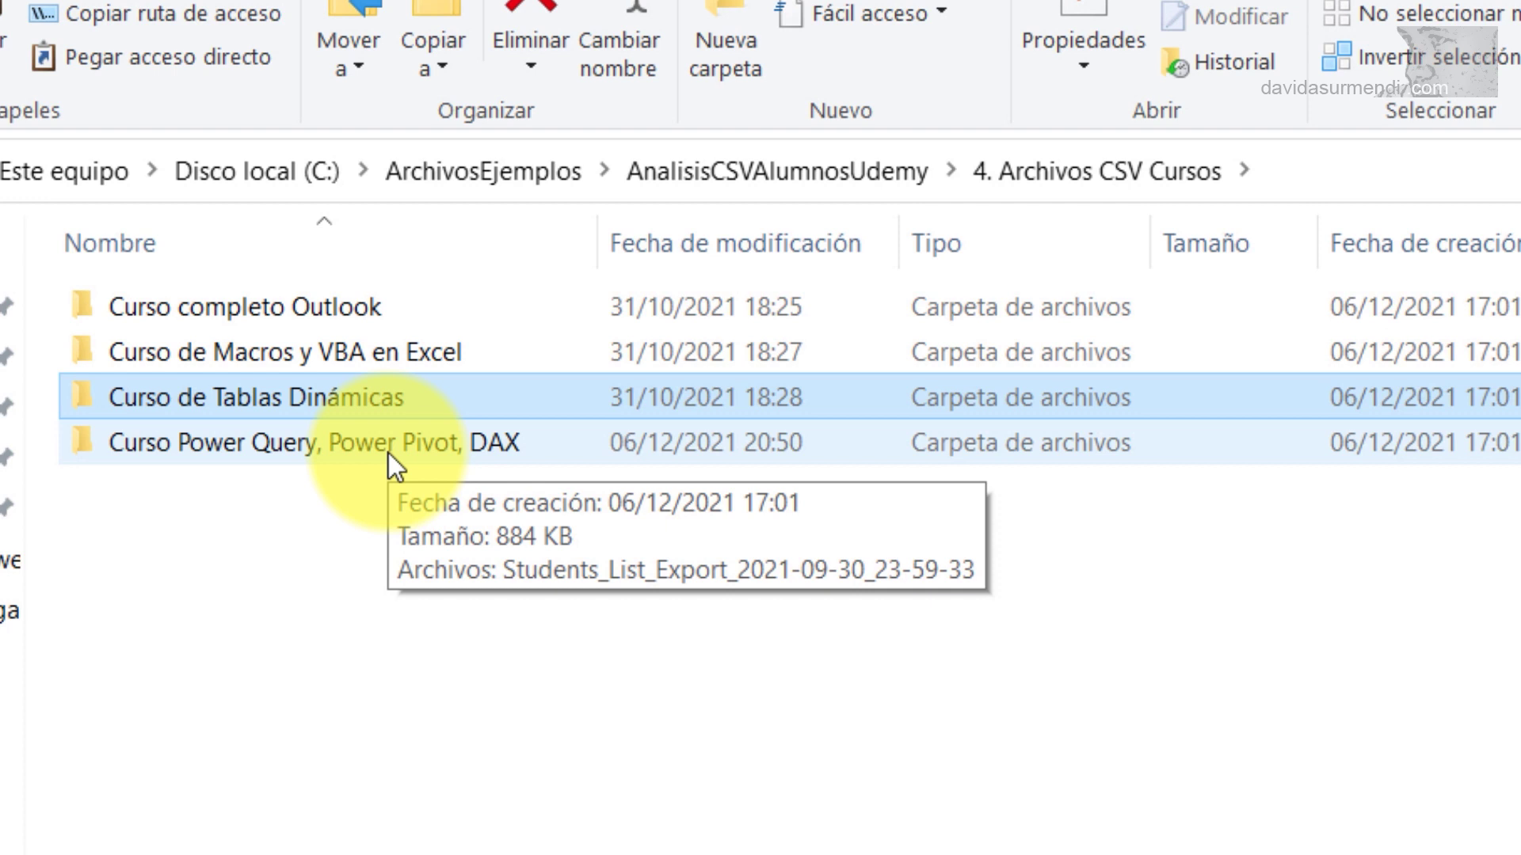
pyautogui.doubleClick(388, 443)
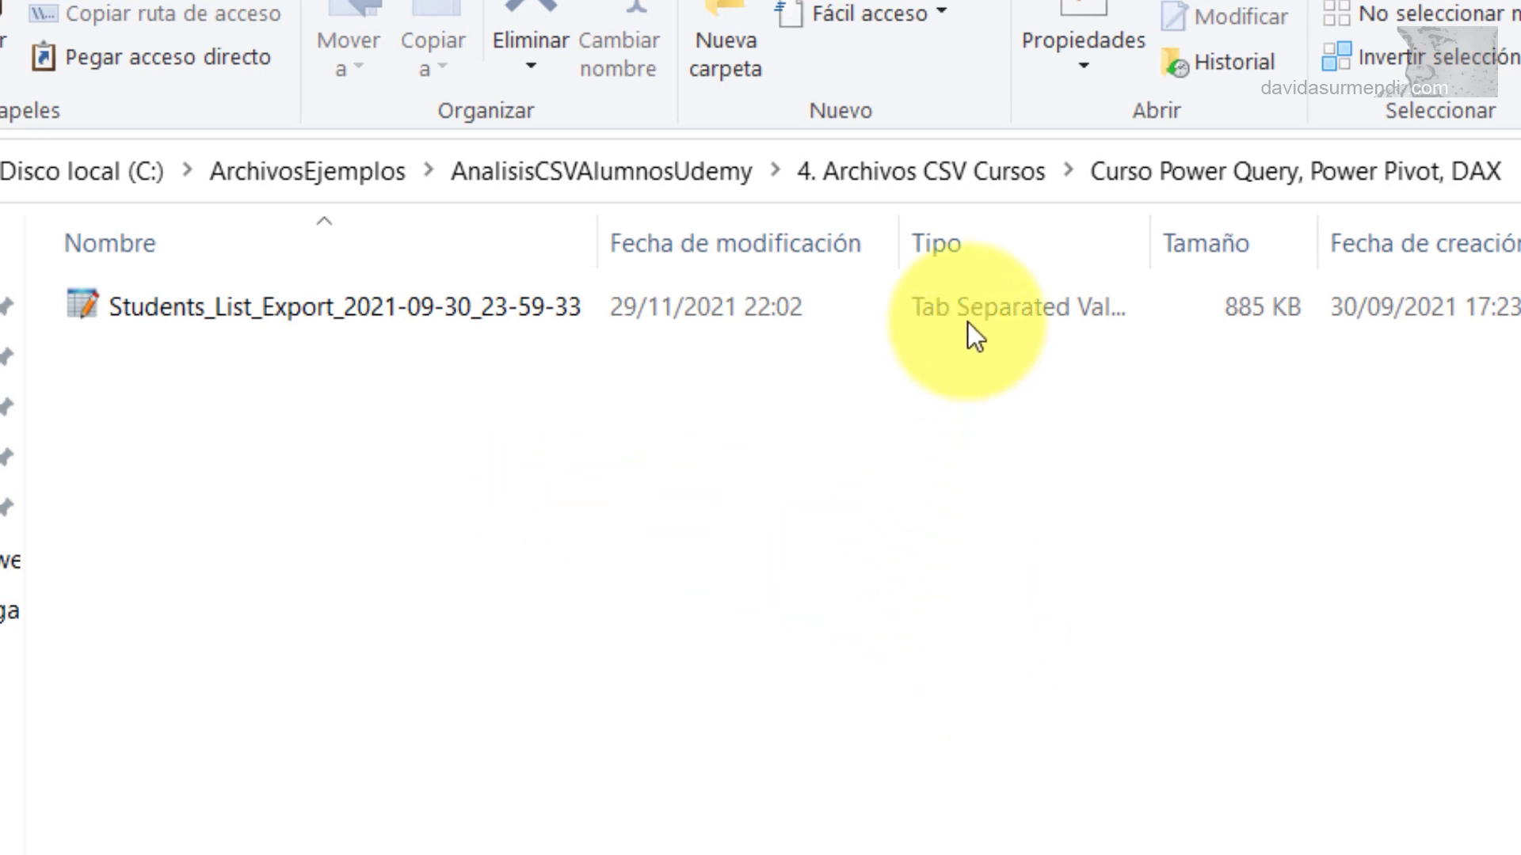
pyautogui.click(913, 168)
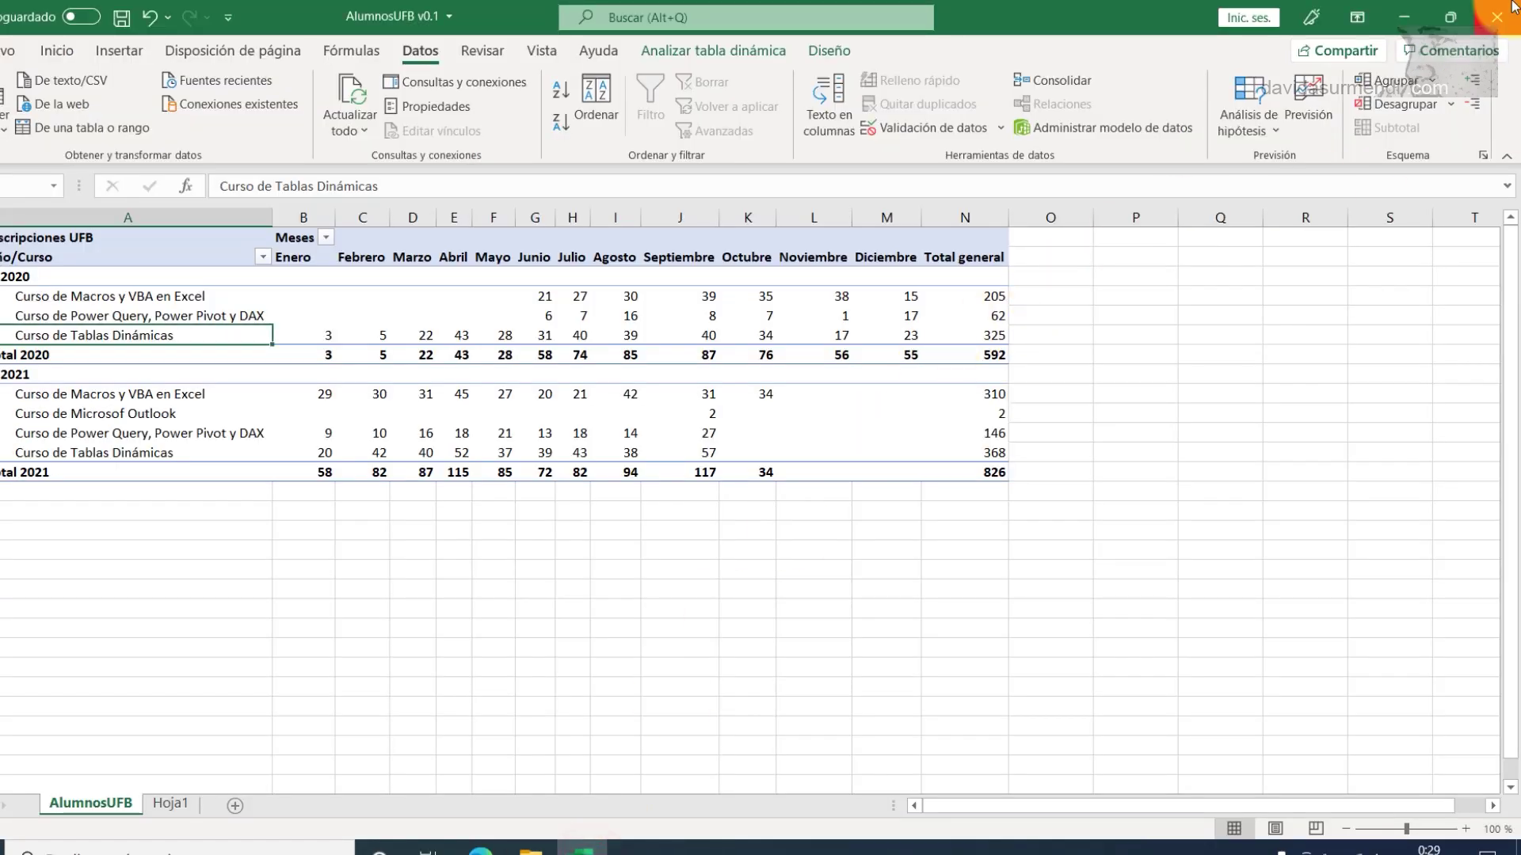
# Step: Close AlumnosUFB v0.1 without saving, relaunch Excel and start a blank workbook, Libro1
pyautogui.click(1509, 10)
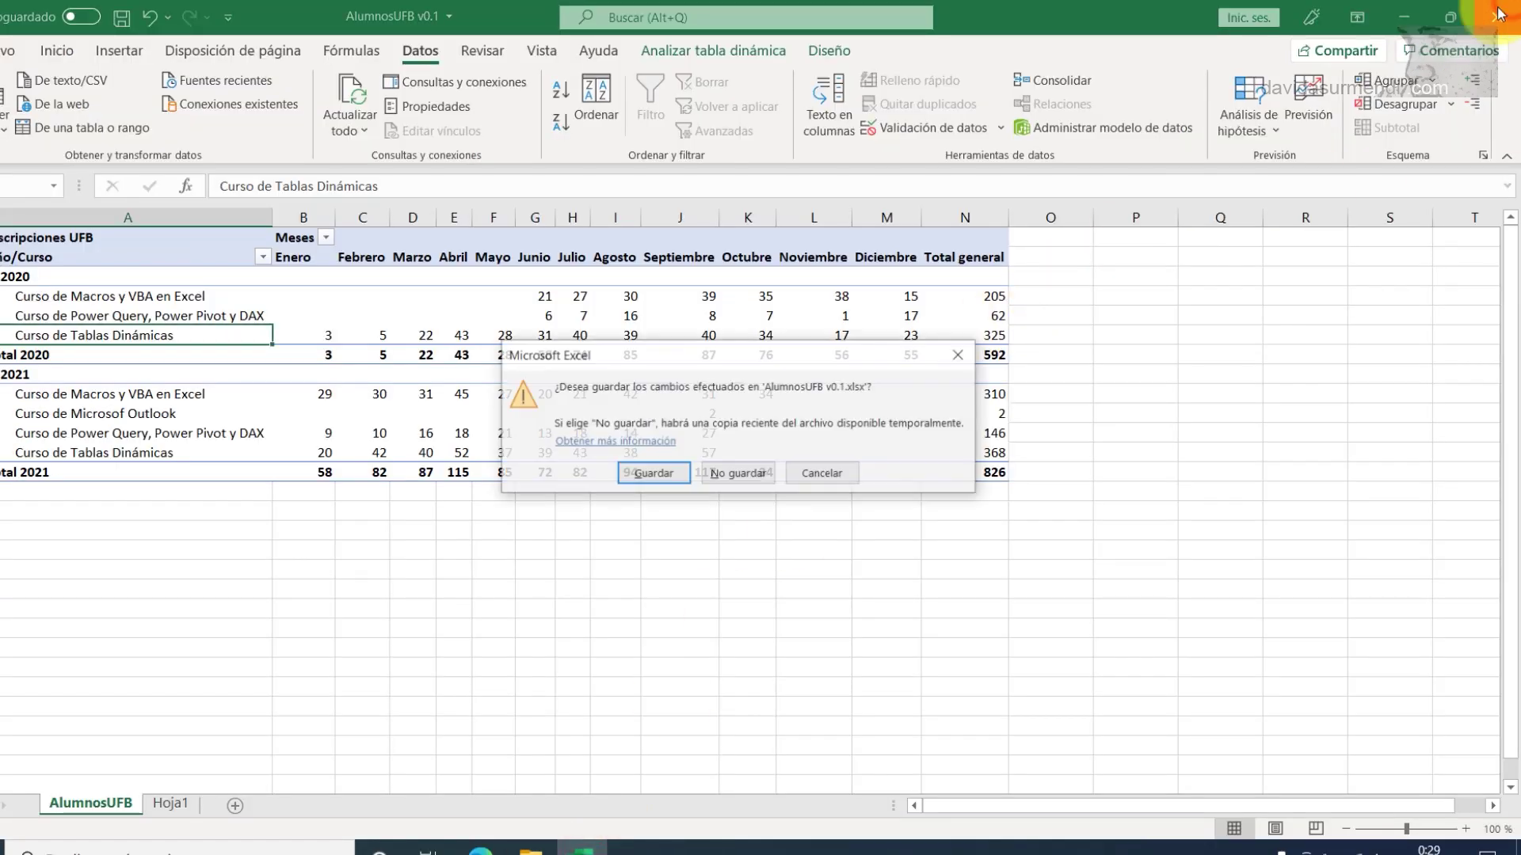
pyautogui.click(723, 475)
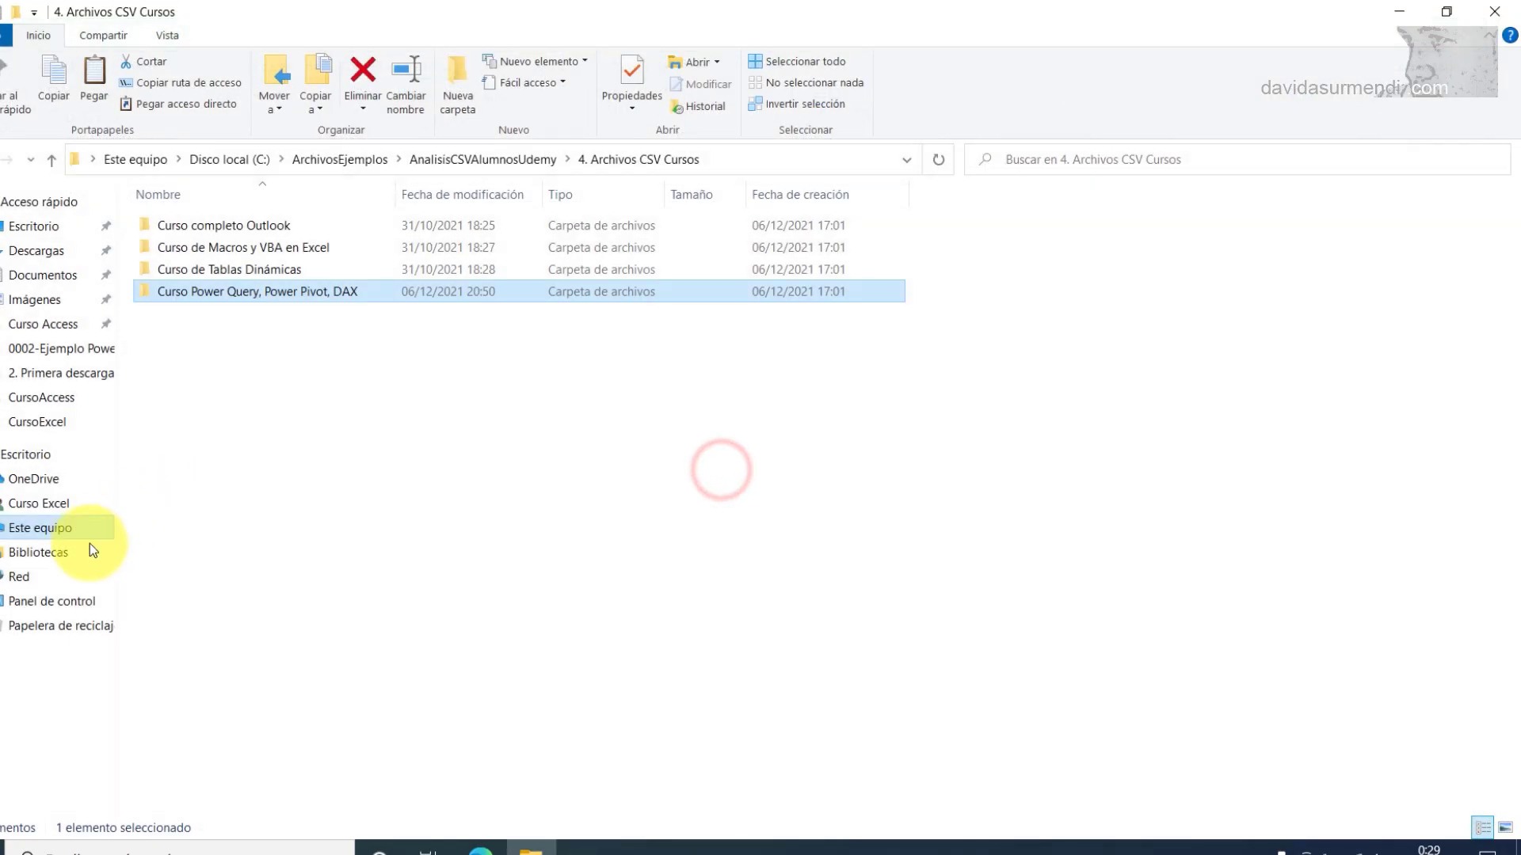
pyautogui.click(12, 847)
pyautogui.write('ex')
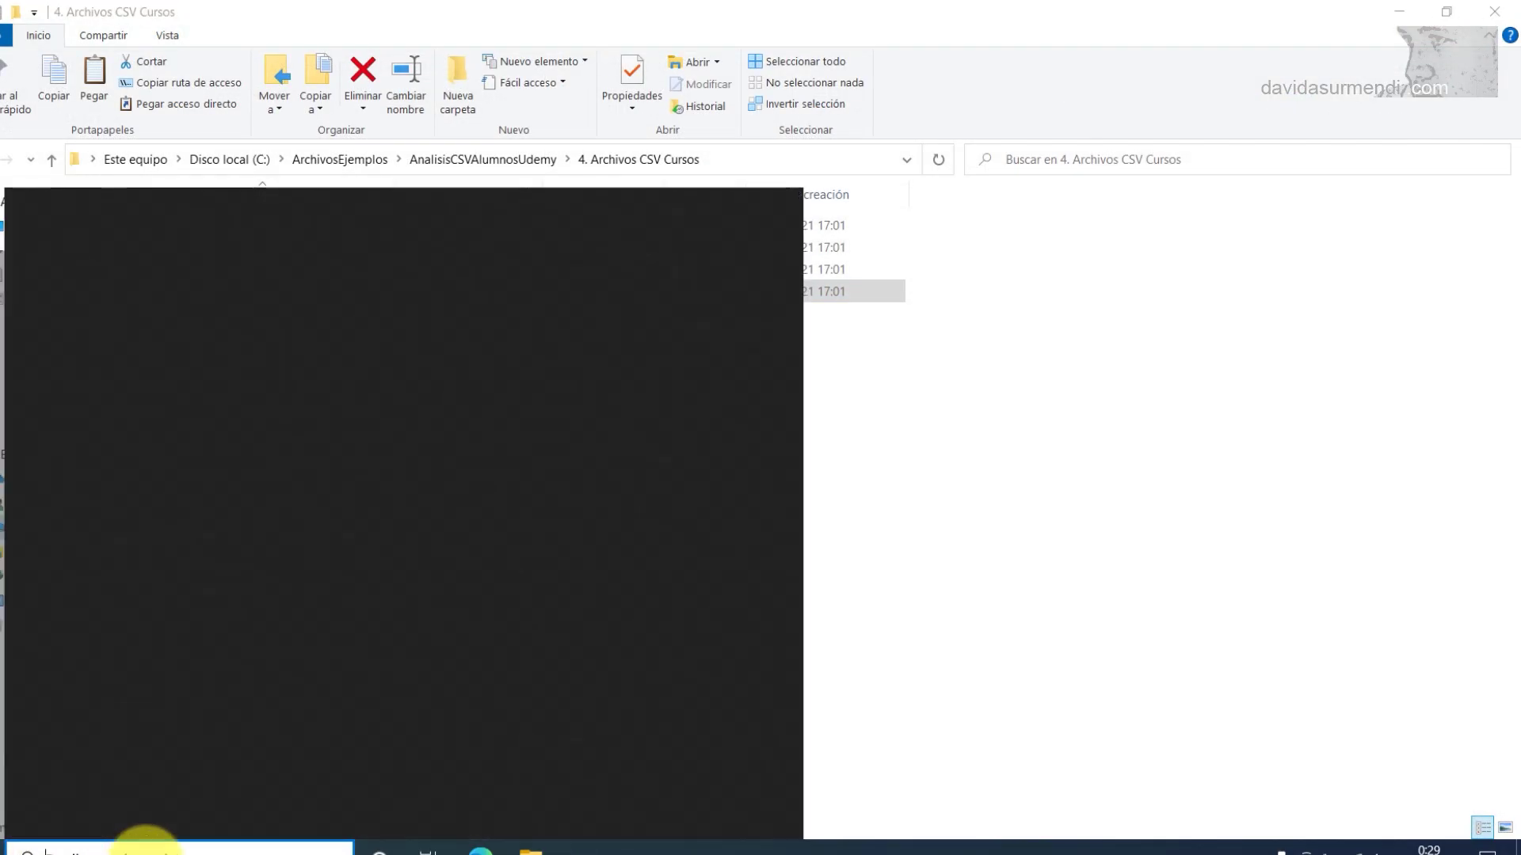
pyautogui.click(149, 438)
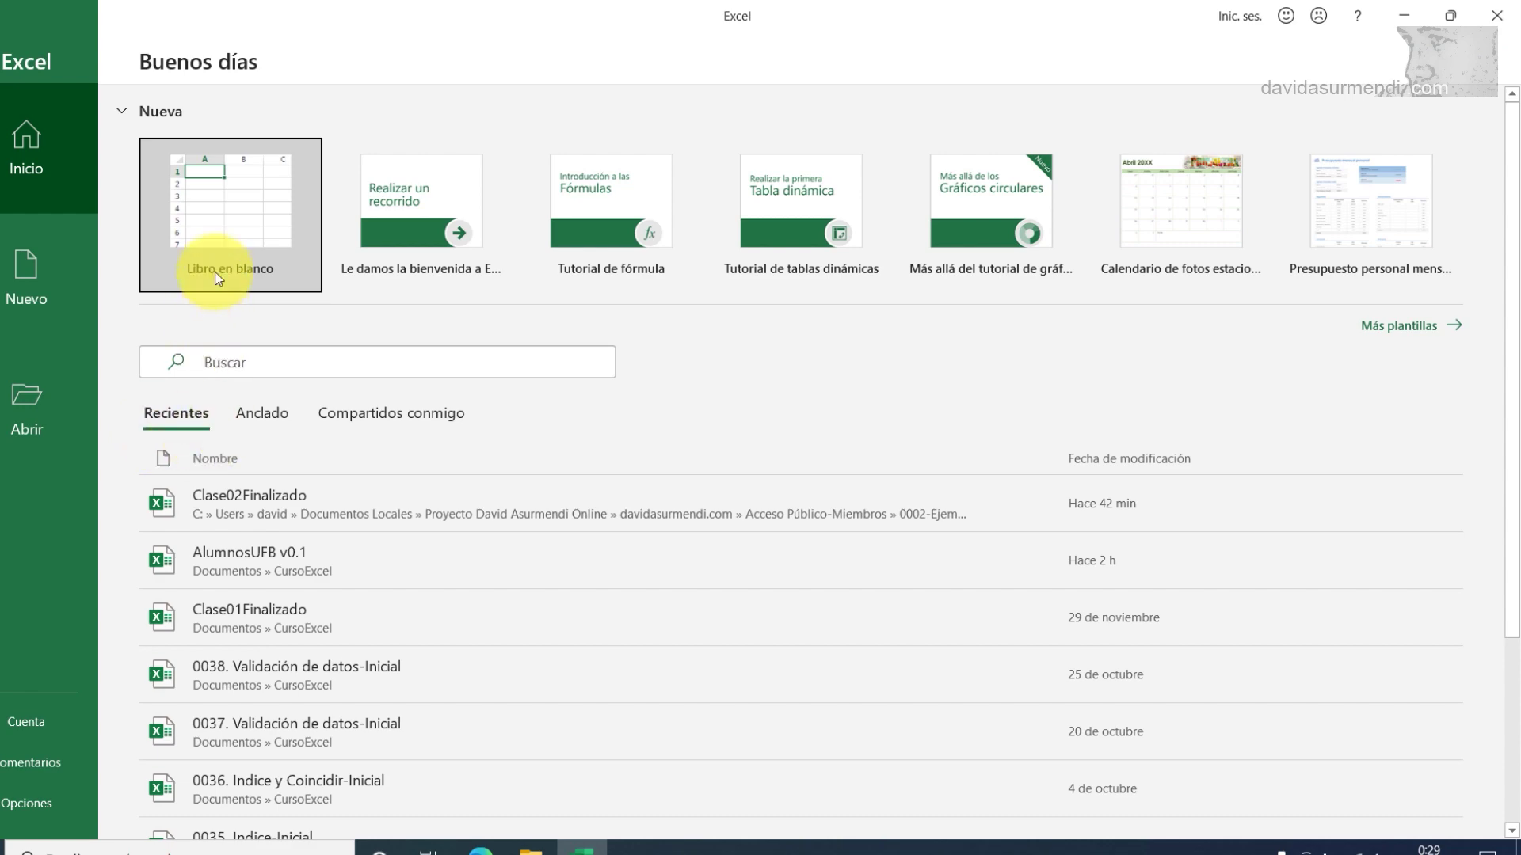
pyautogui.click(208, 287)
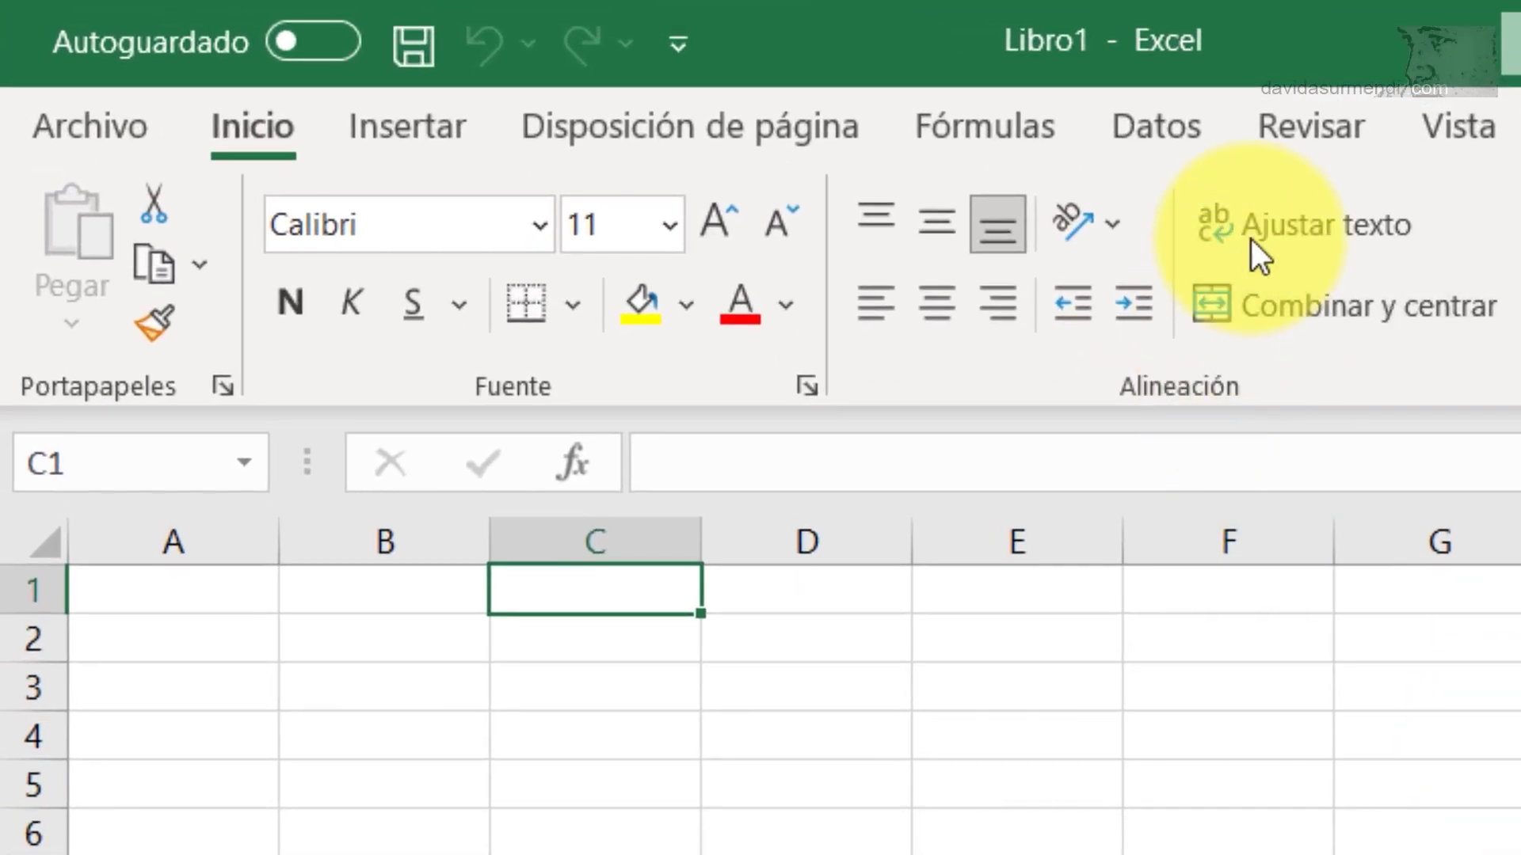
pyautogui.click(1152, 126)
pyautogui.click(87, 309)
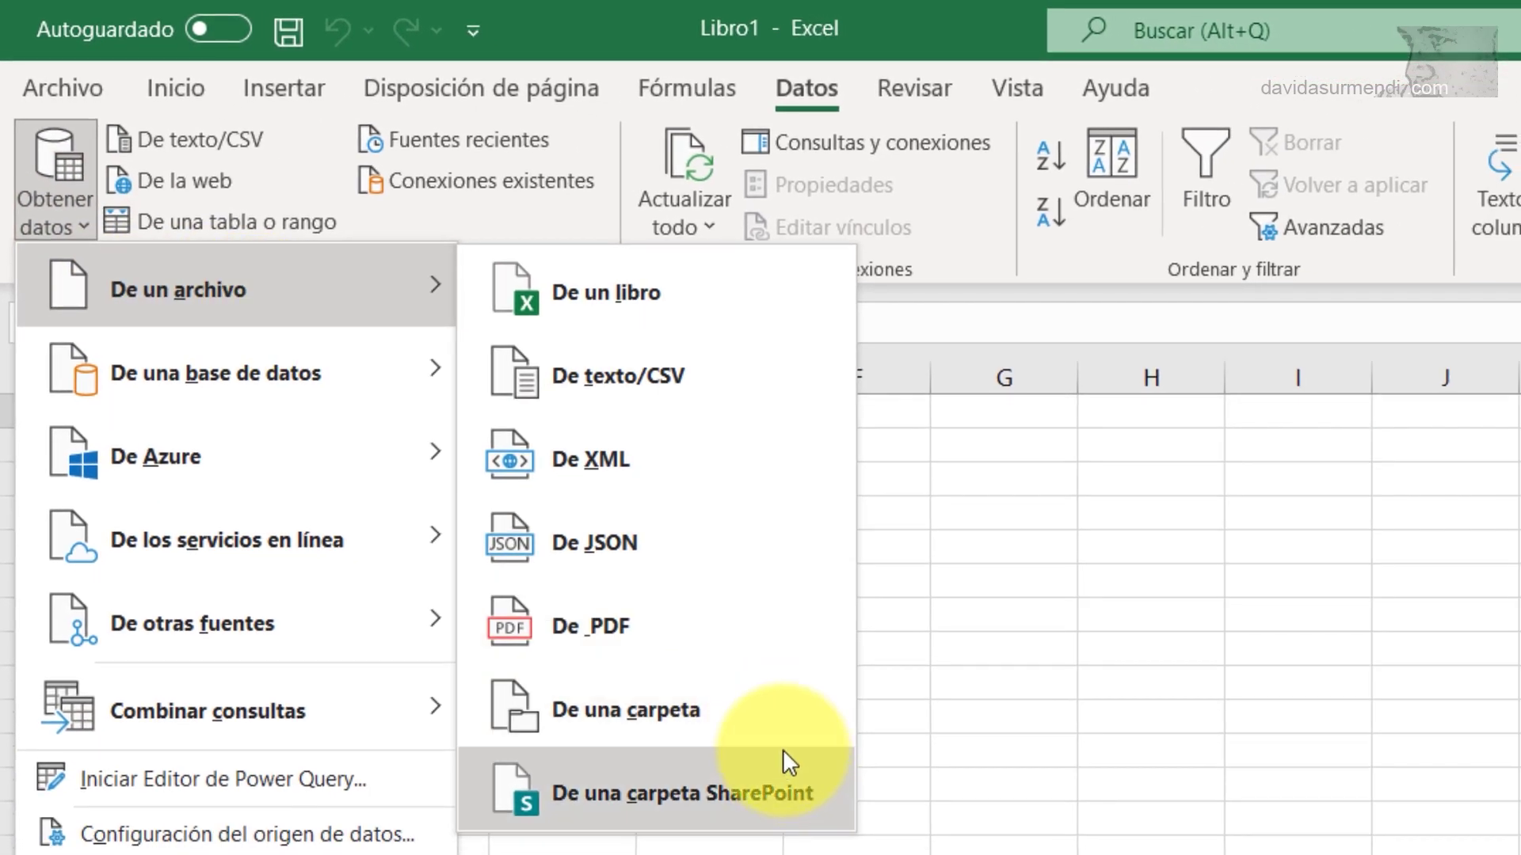
# Step: Import From Folder using C:\ArchivosEjemplos\AnalisisCSVAlumnosUdemy\4. Archivos CSV Cursos as the source
pyautogui.moveTo(226, 364)
pyautogui.click(776, 729)
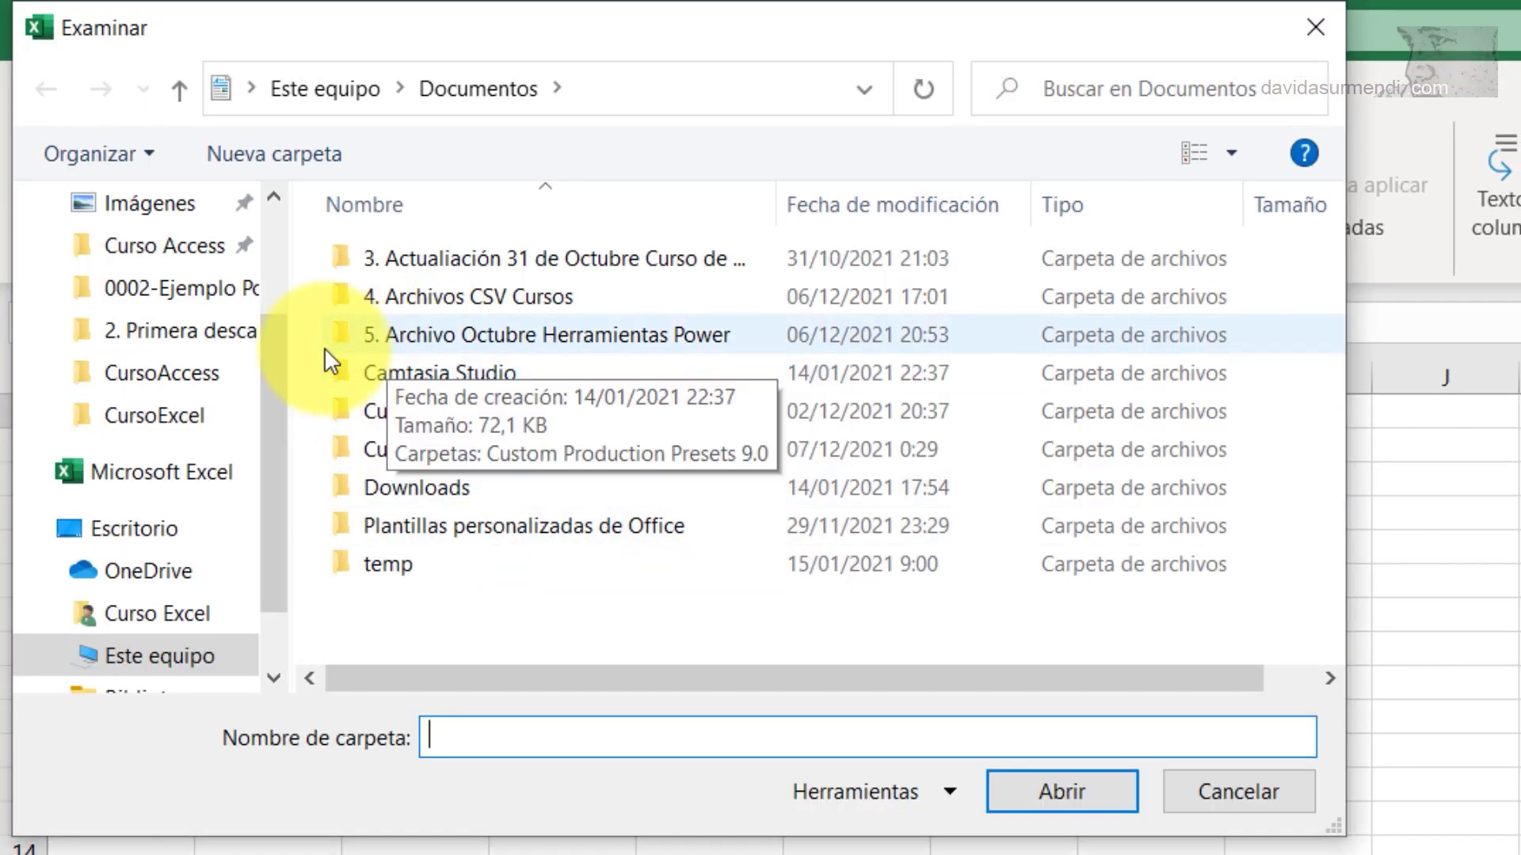
pyautogui.click(288, 84)
pyautogui.scroll(-2, 539, 614)
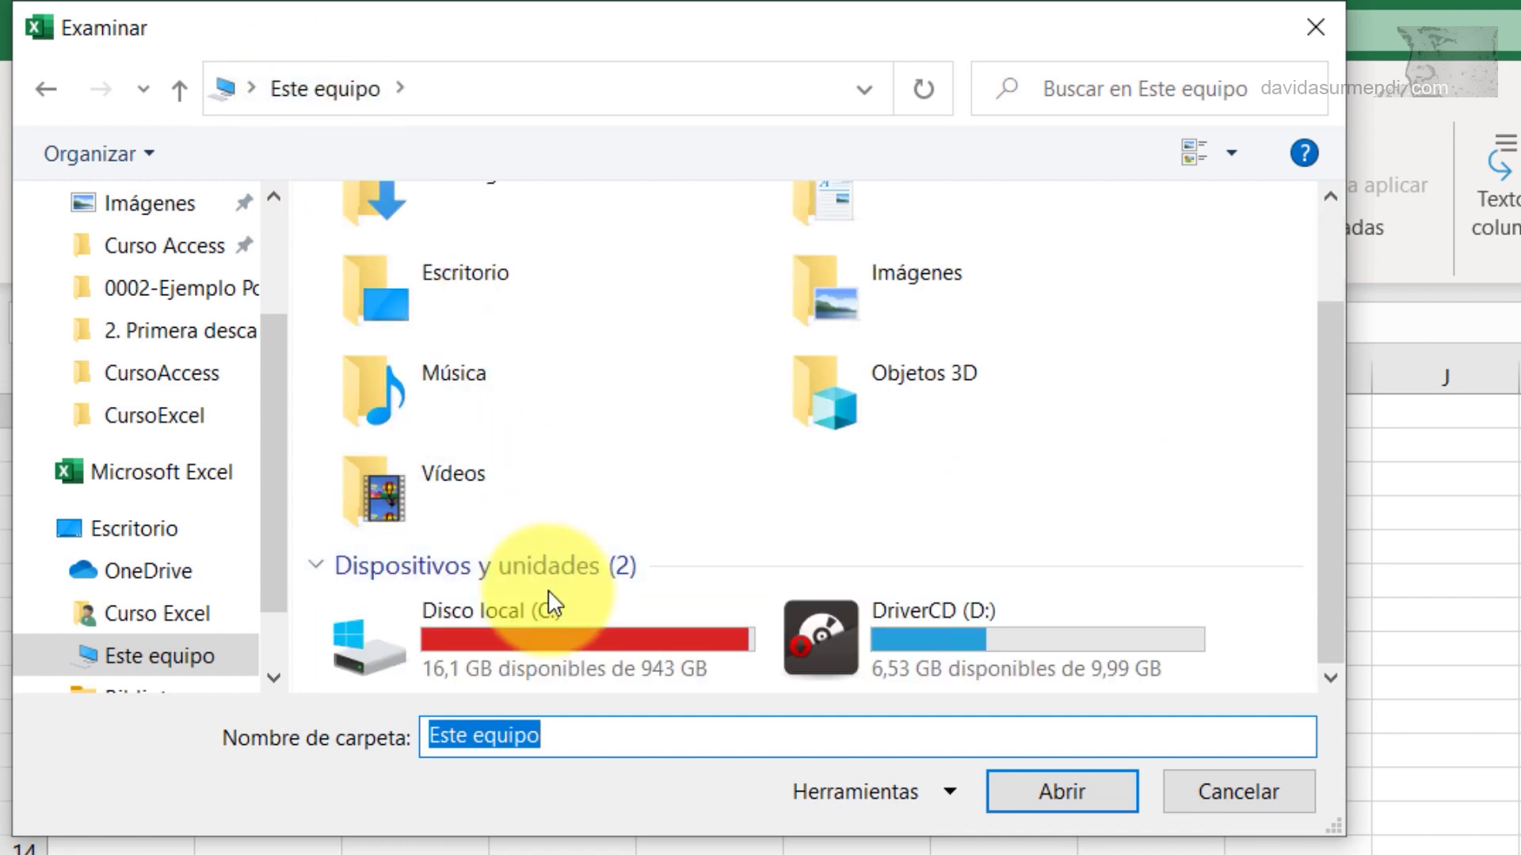
pyautogui.doubleClick(543, 604)
pyautogui.doubleClick(533, 297)
pyautogui.click(521, 261)
pyautogui.doubleClick(519, 260)
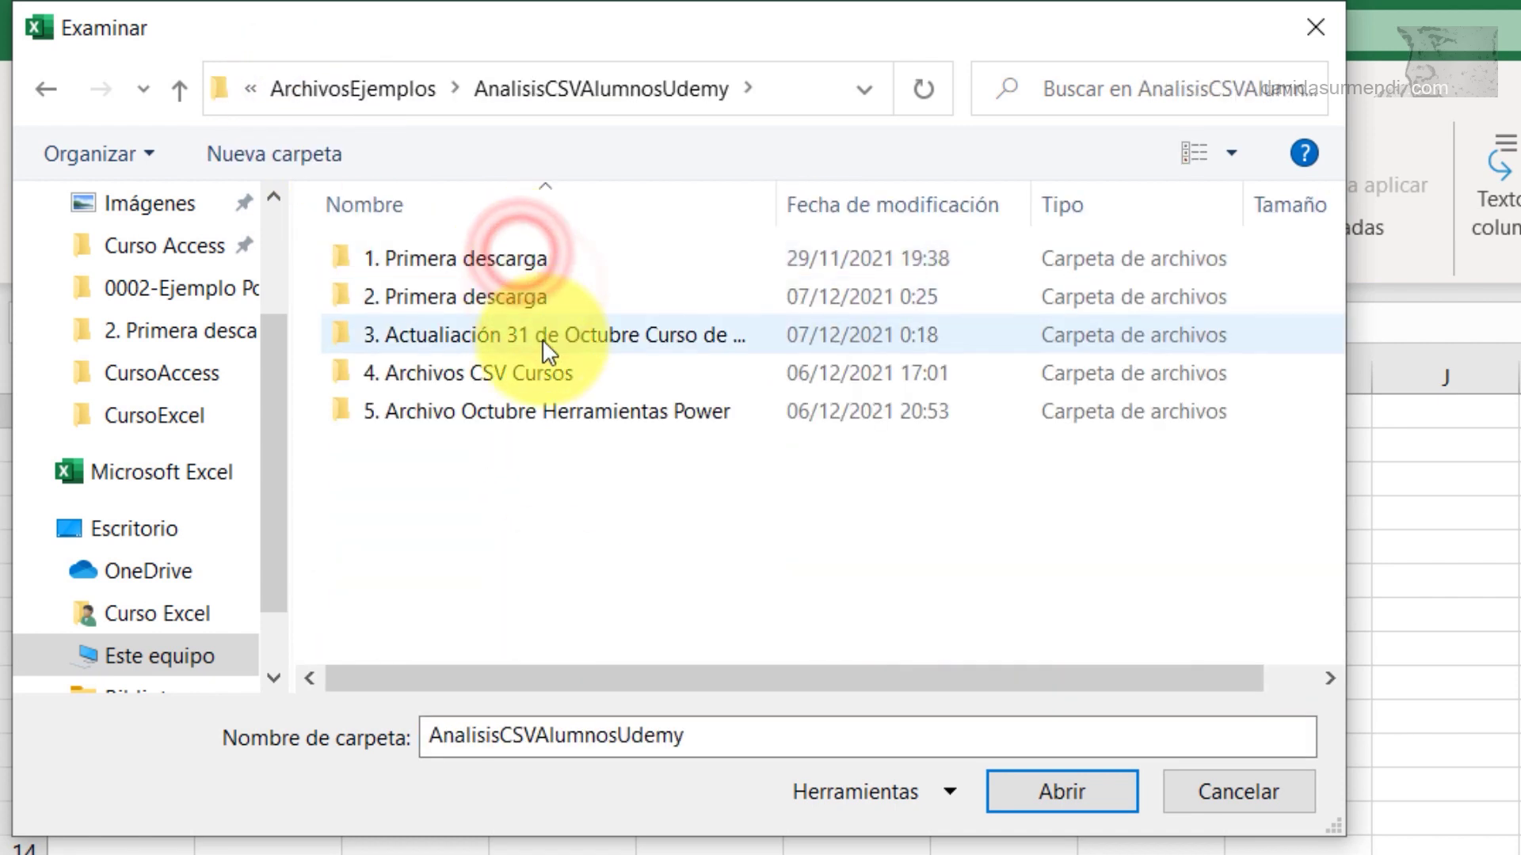
pyautogui.doubleClick(541, 374)
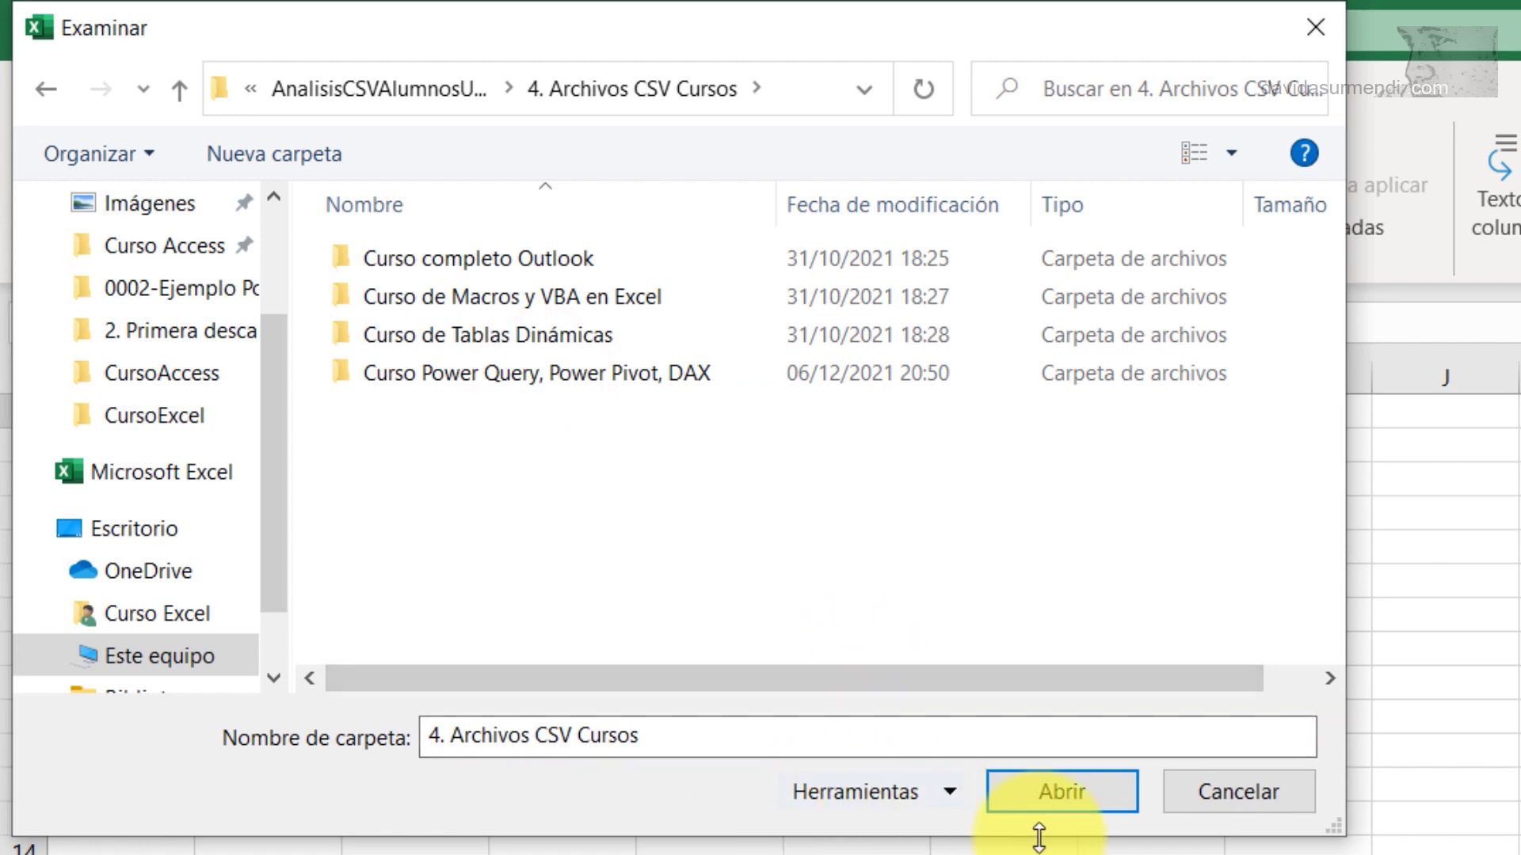
pyautogui.click(1049, 789)
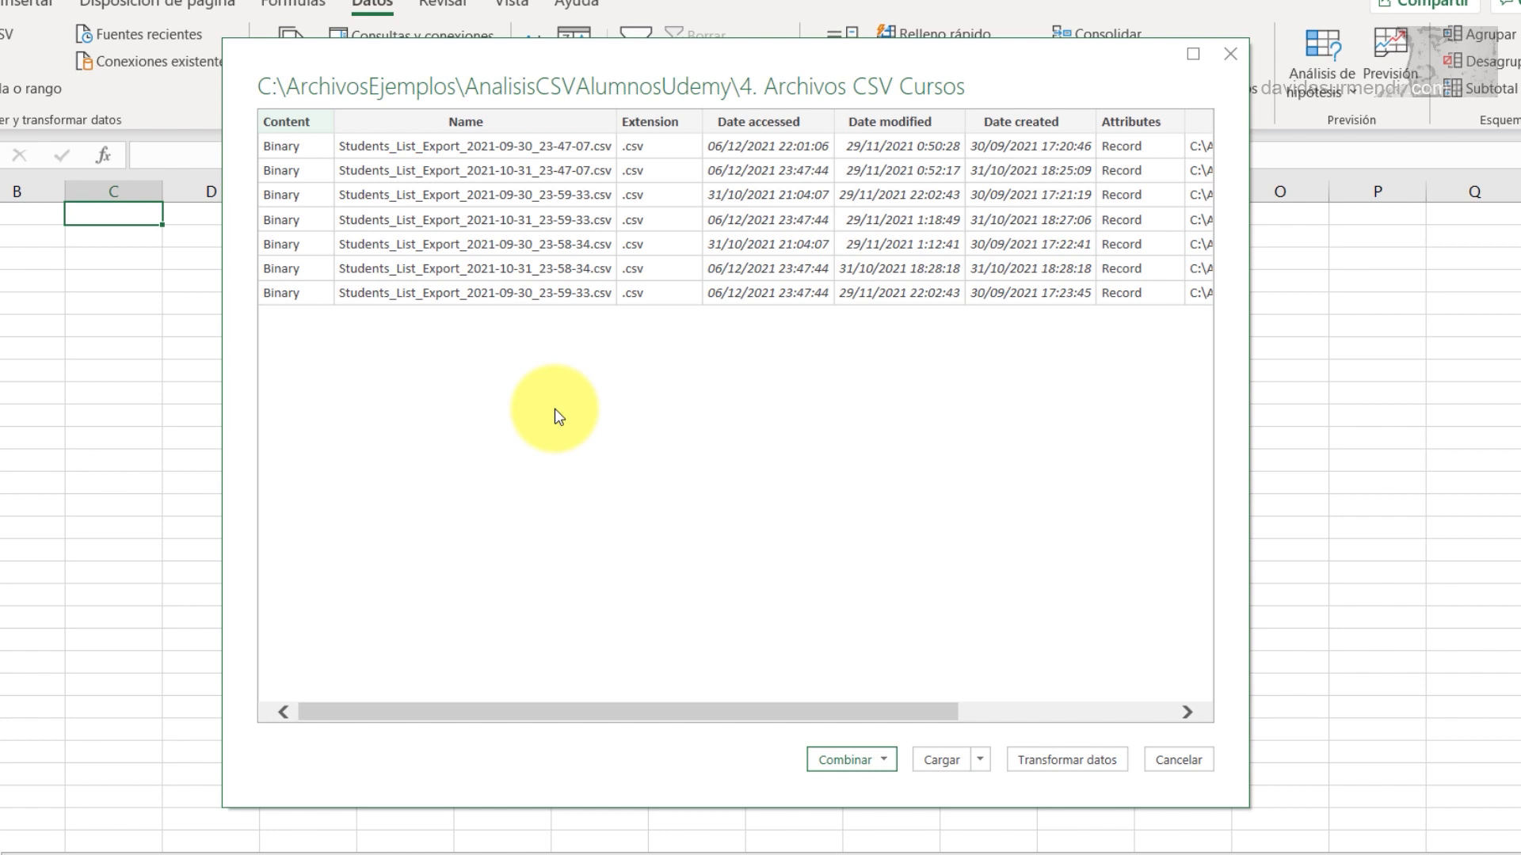
# Step: Transform the folder data, then use Choose Columns to keep Content, Name, Date created and Folder Path
pyautogui.click(1041, 764)
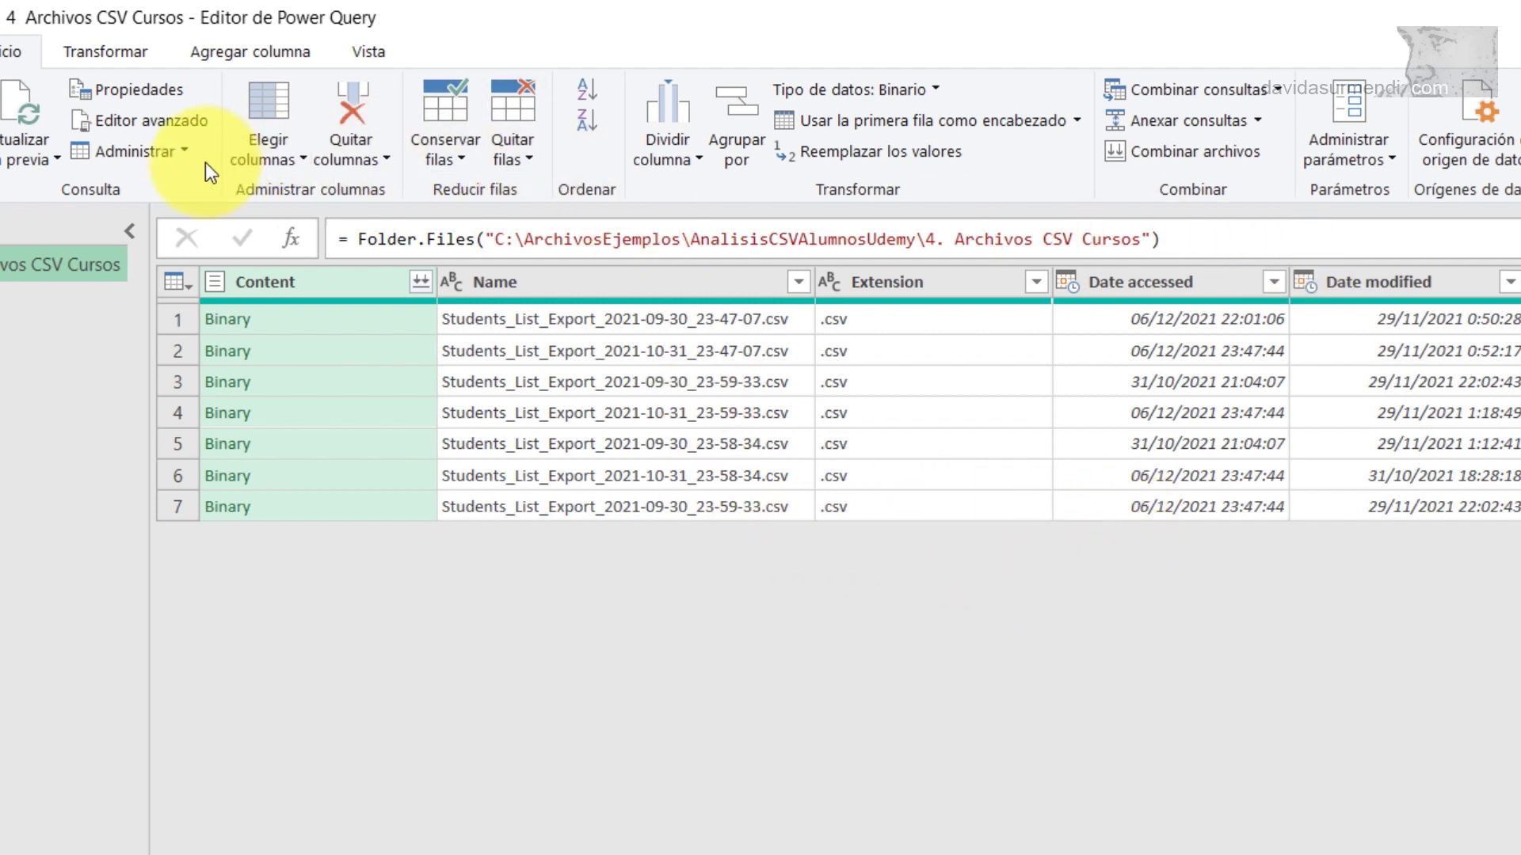
pyautogui.click(260, 101)
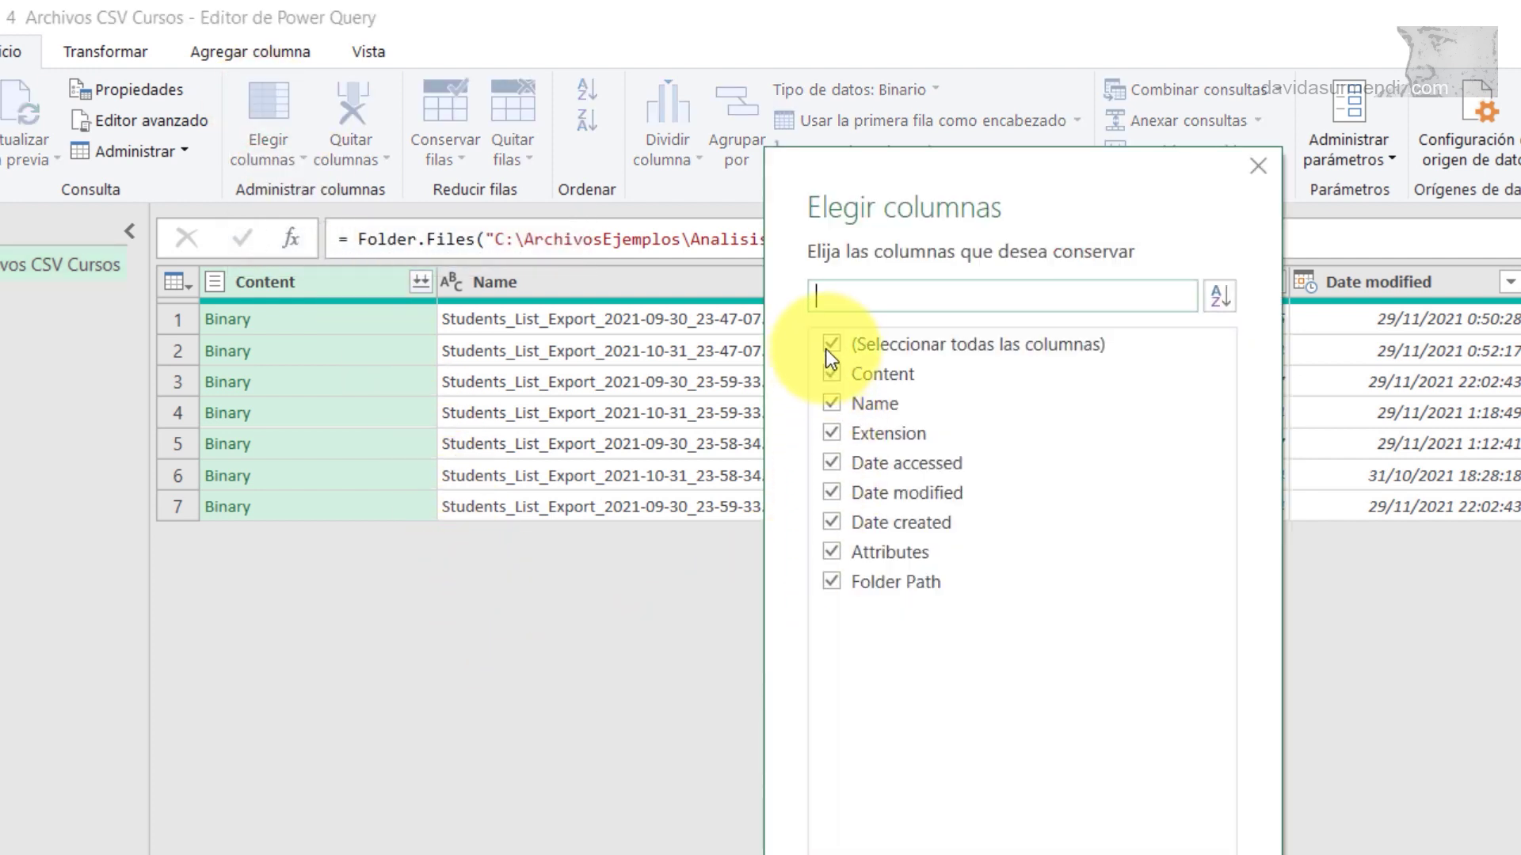
pyautogui.click(832, 344)
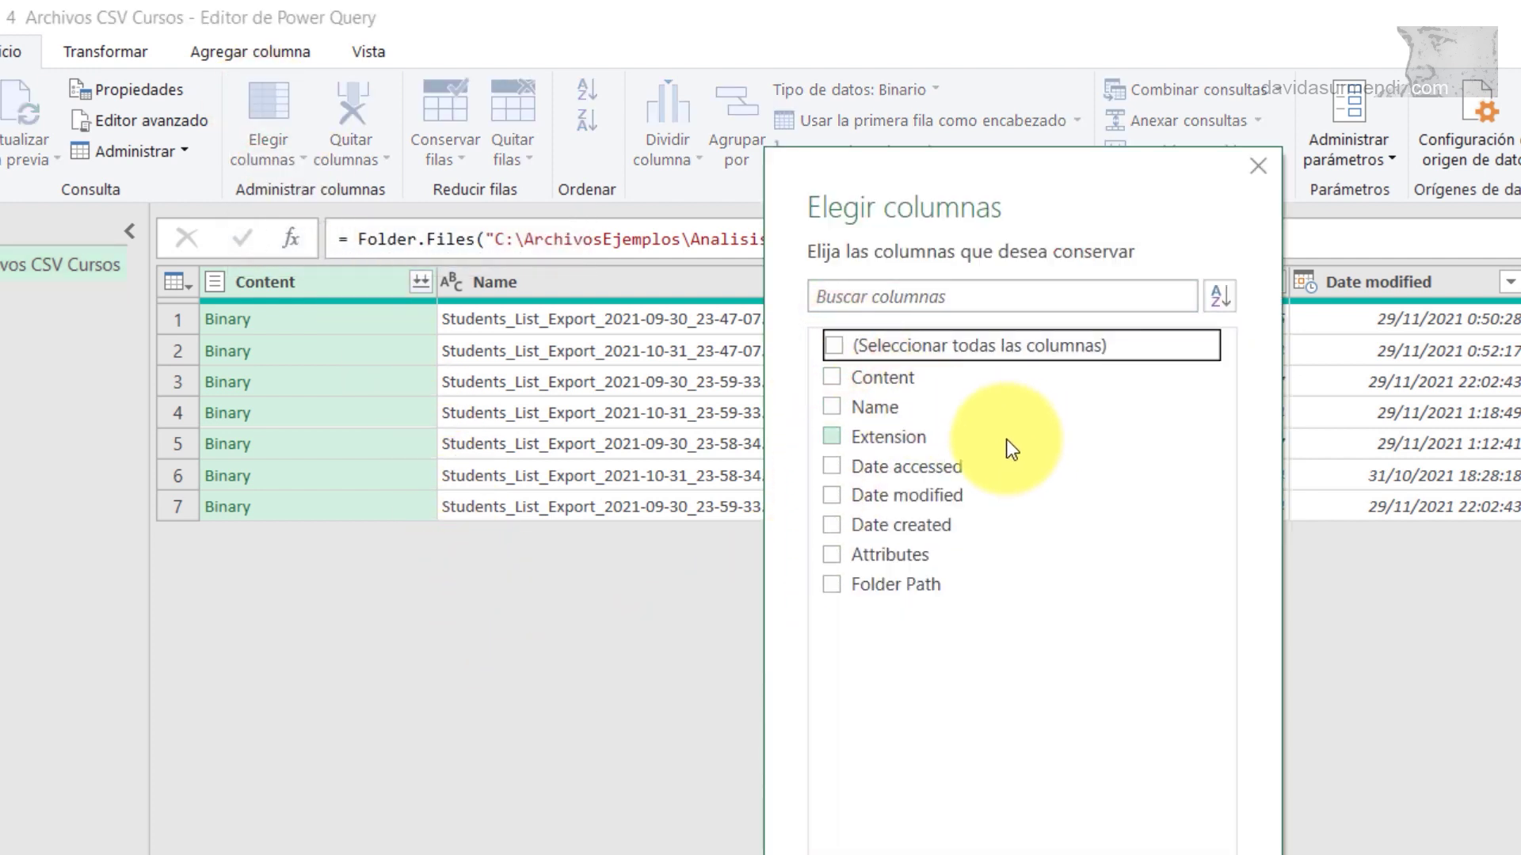
pyautogui.click(832, 375)
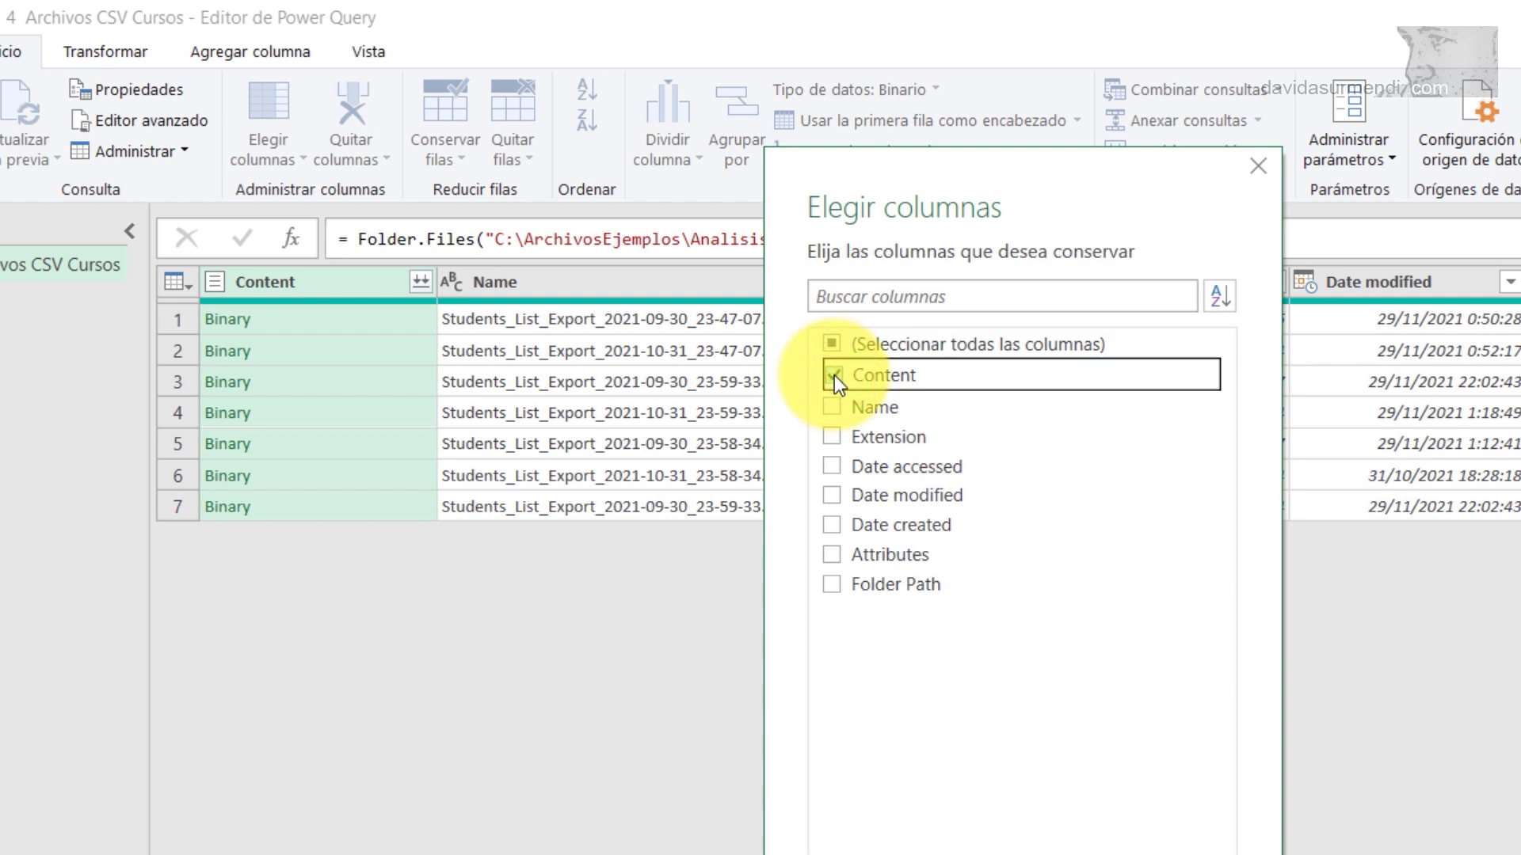
pyautogui.click(832, 405)
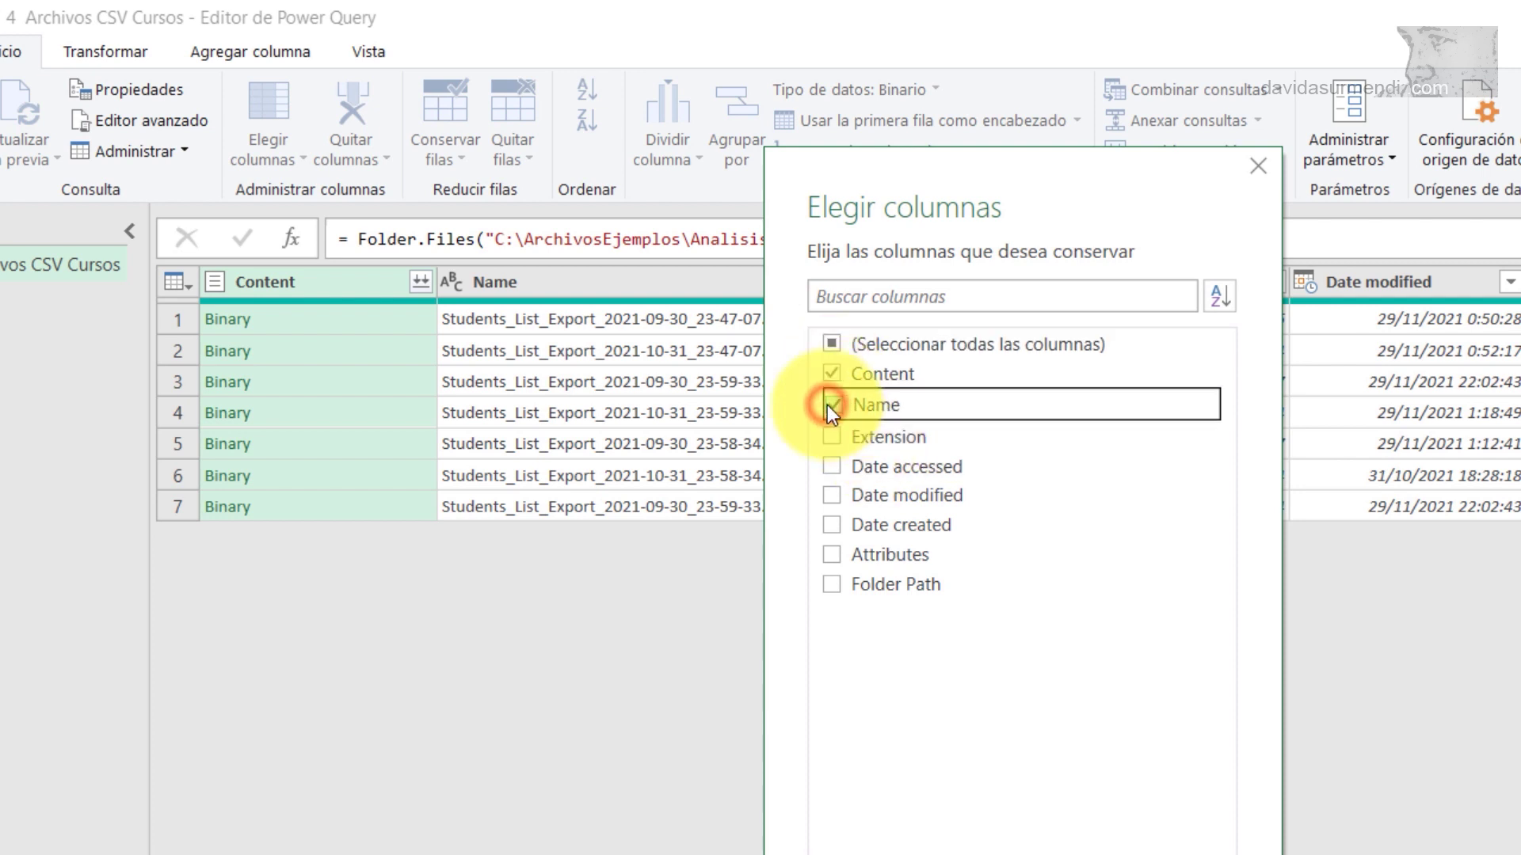
pyautogui.click(834, 522)
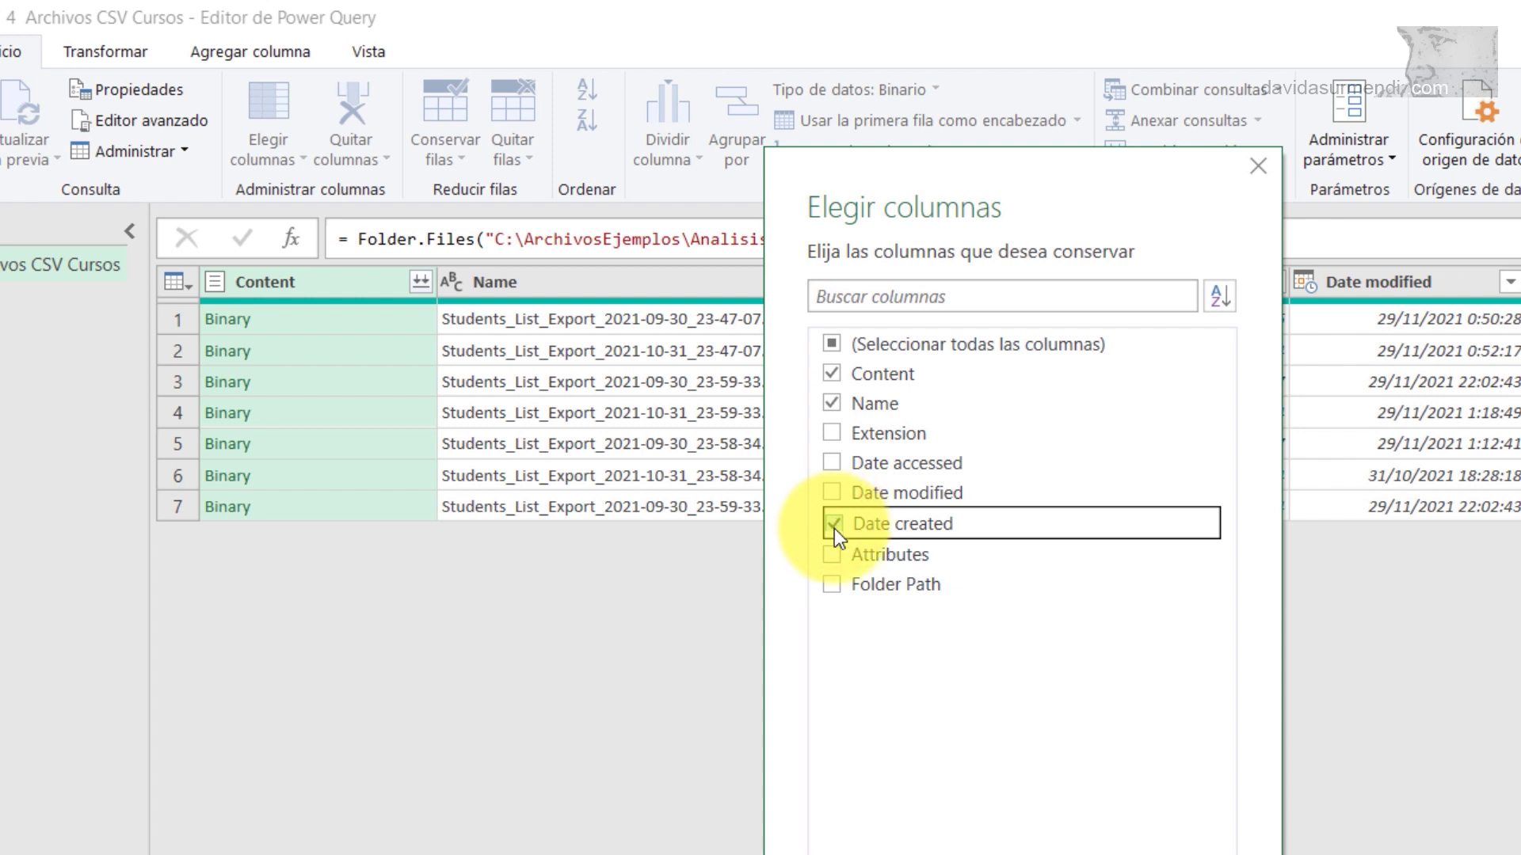
pyautogui.click(834, 585)
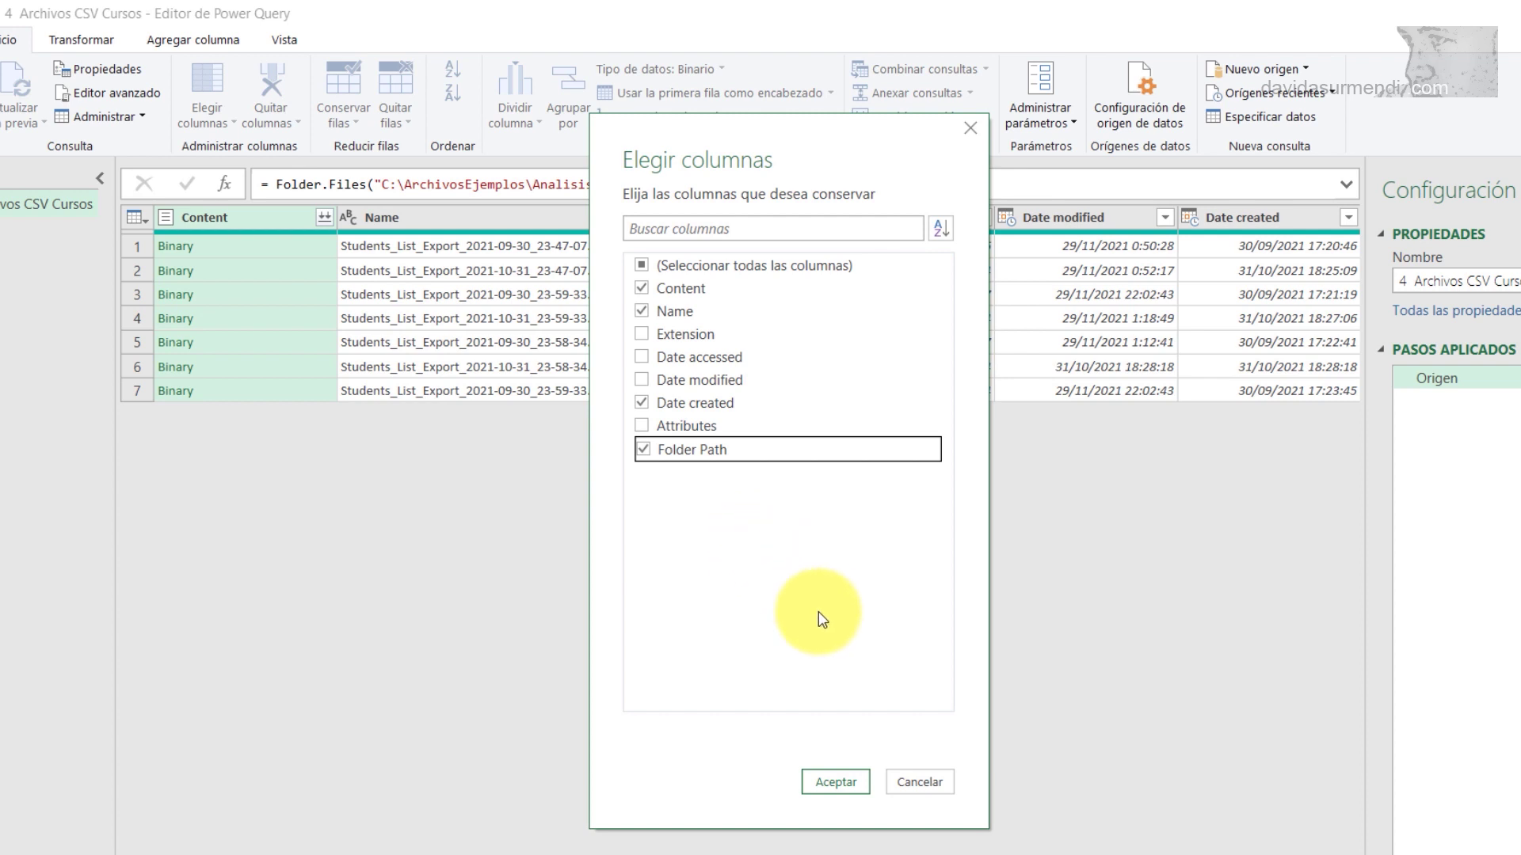
pyautogui.click(824, 784)
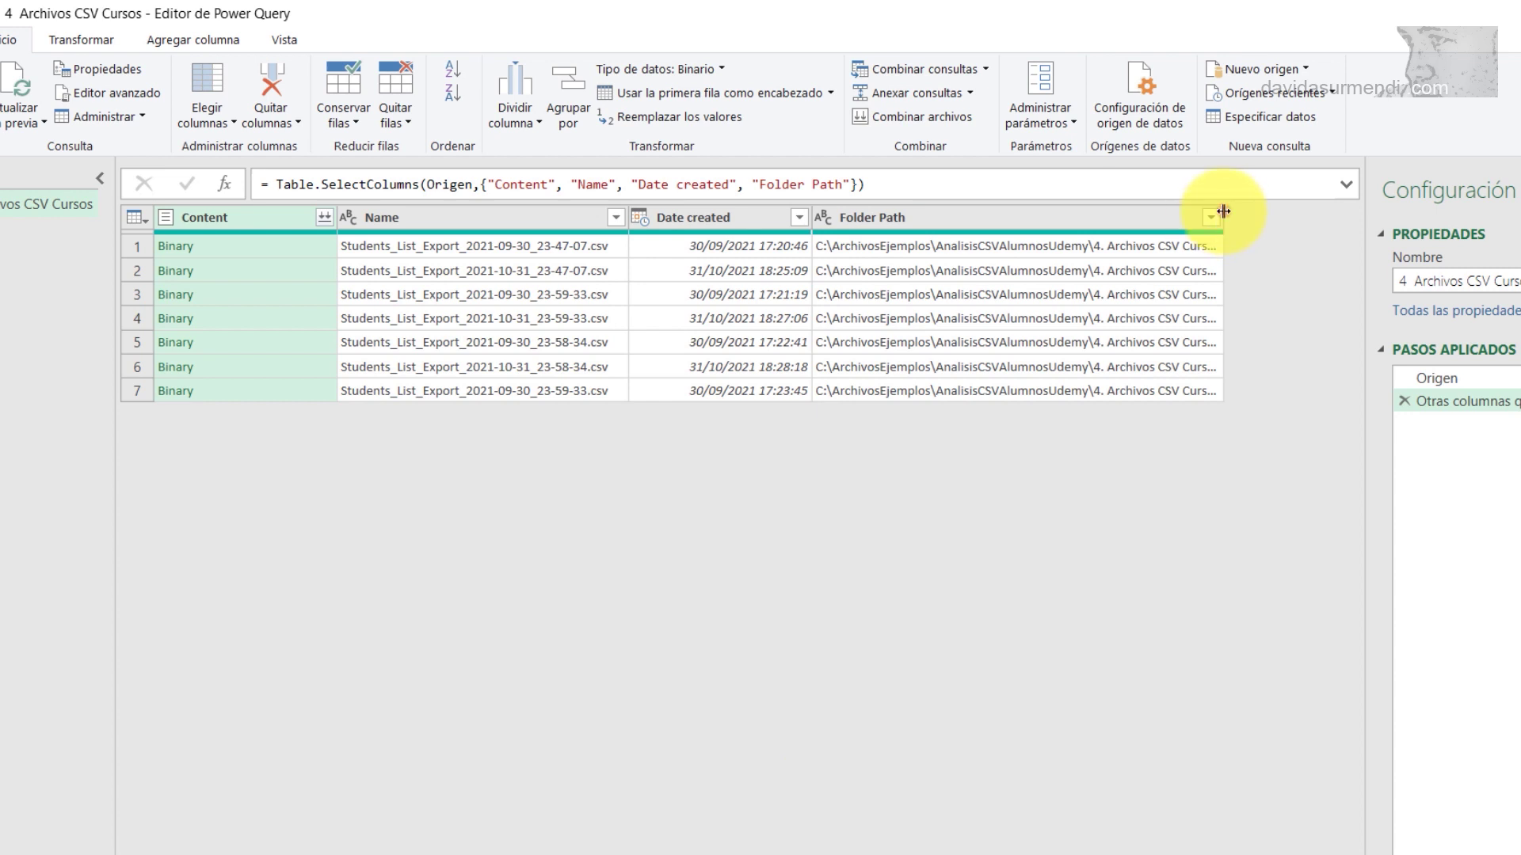
# Step: Widen the Folder Path column until full course subfolder paths show, and close the Query Settings pane
pyautogui.moveTo(1223, 211); pyautogui.dragTo(1344, 214)
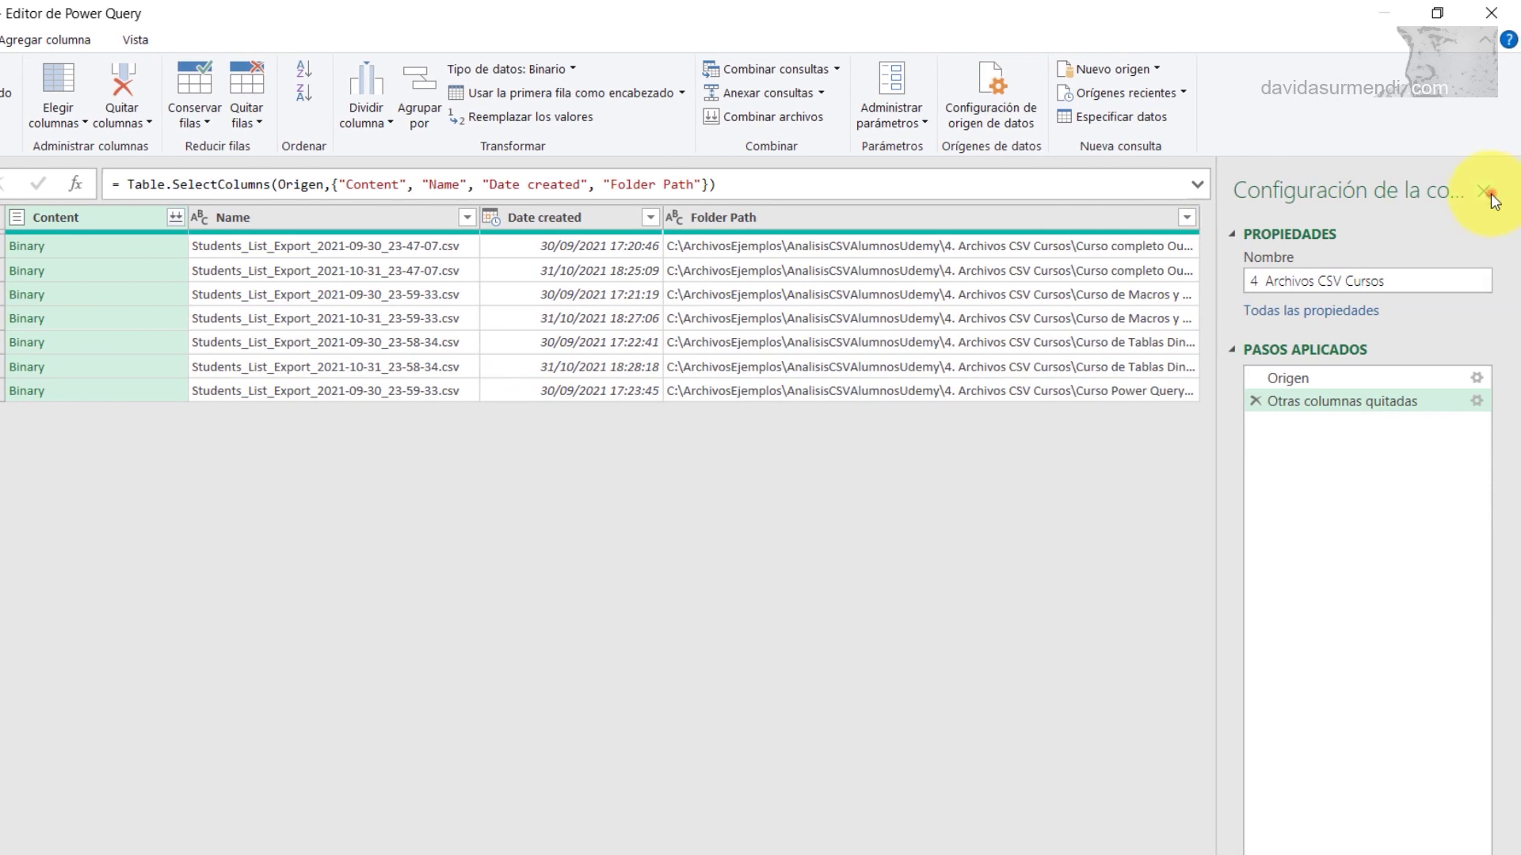
pyautogui.click(1490, 198)
pyautogui.moveTo(1200, 216); pyautogui.dragTo(1347, 217)
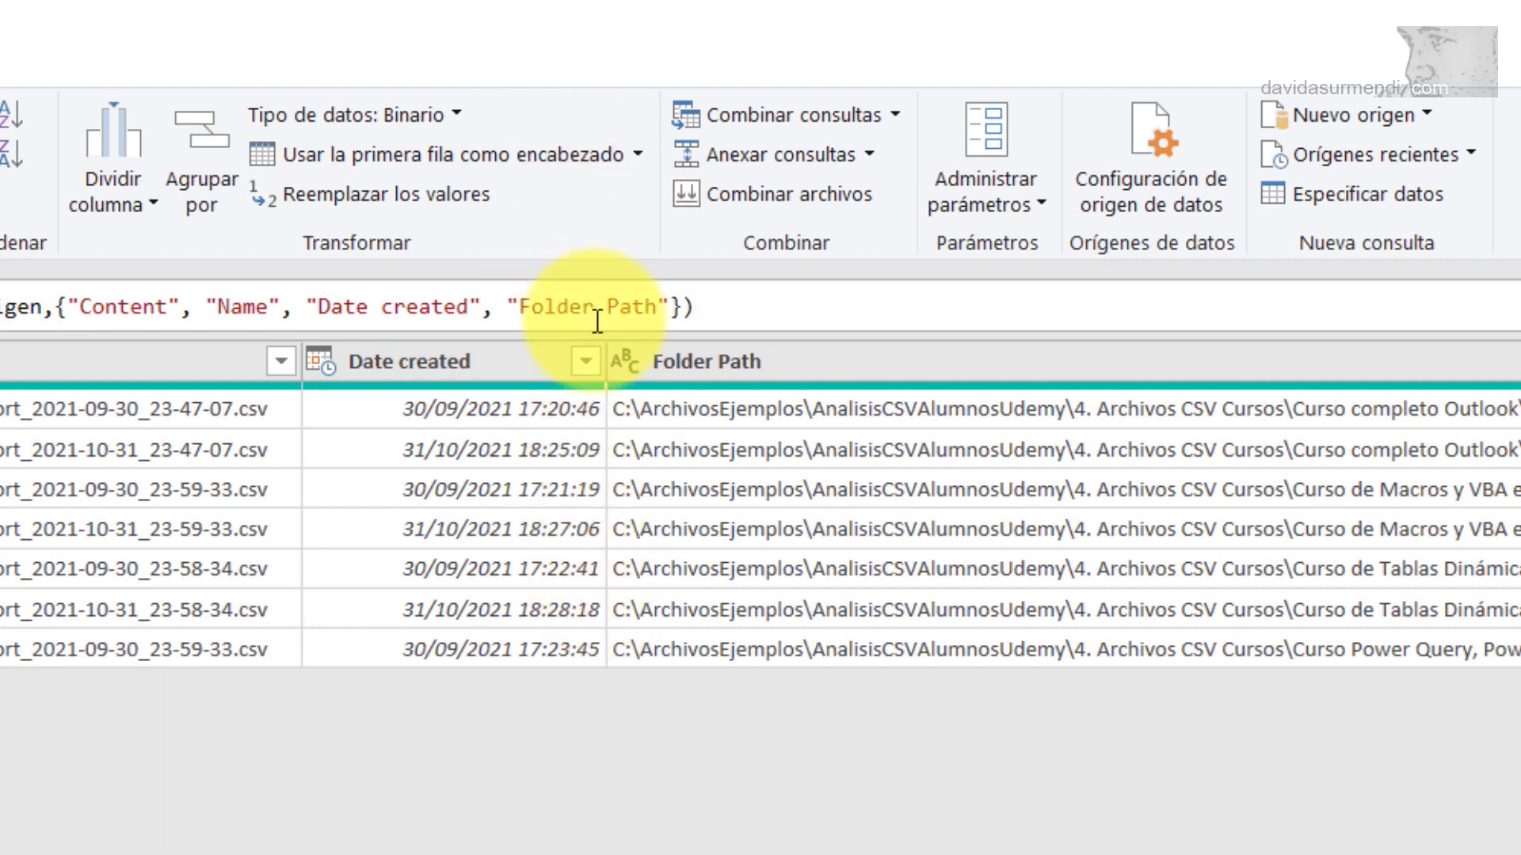
# Step: Filter Date created with Is Latest, leaving only the 31/10/2021 Tablas Dinámicas export row
pyautogui.click(582, 365)
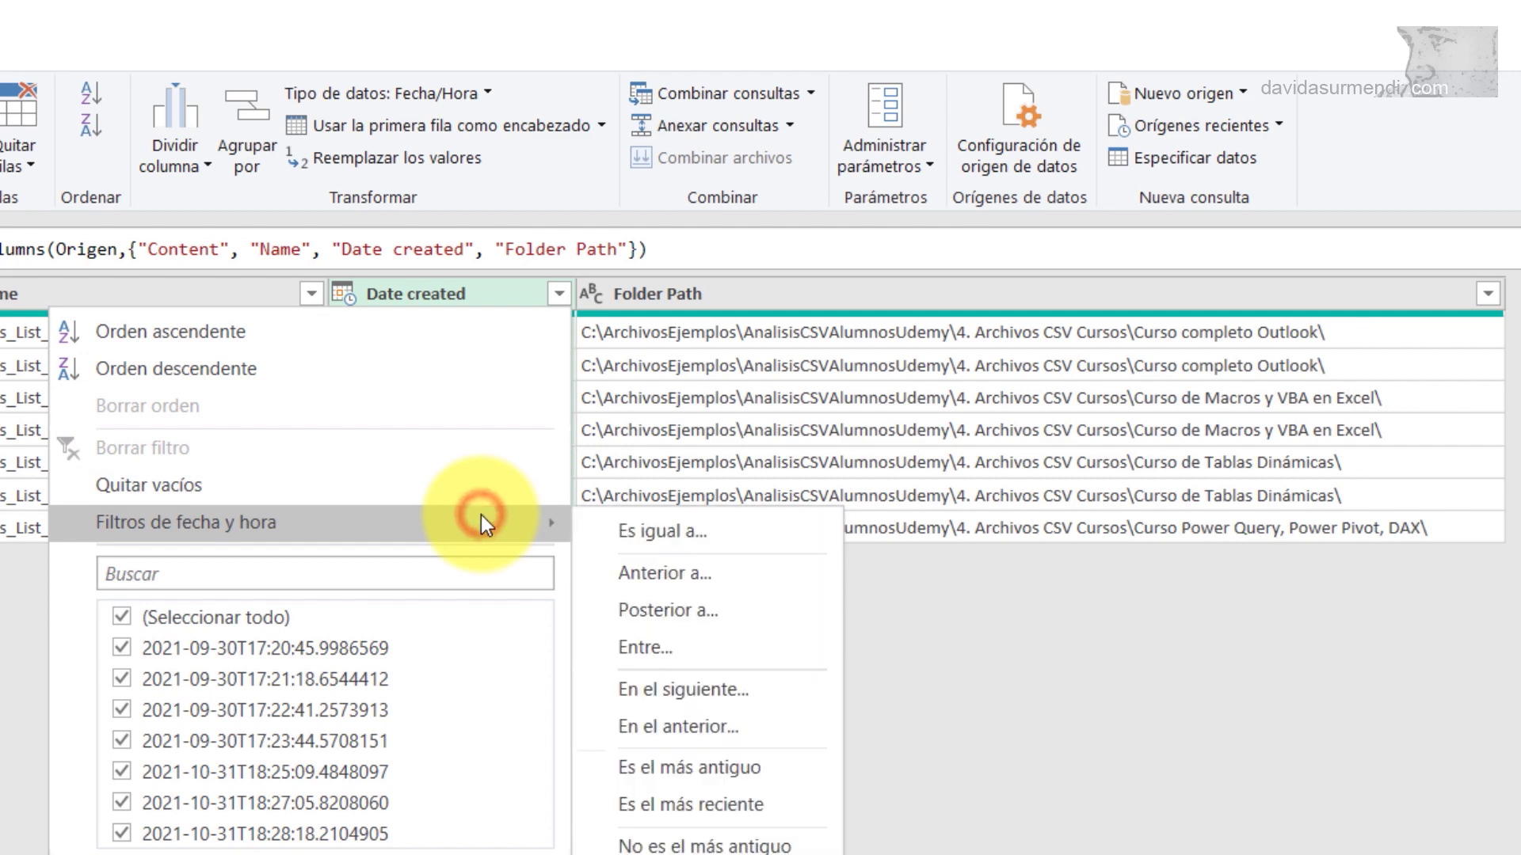
pyautogui.moveTo(386, 444)
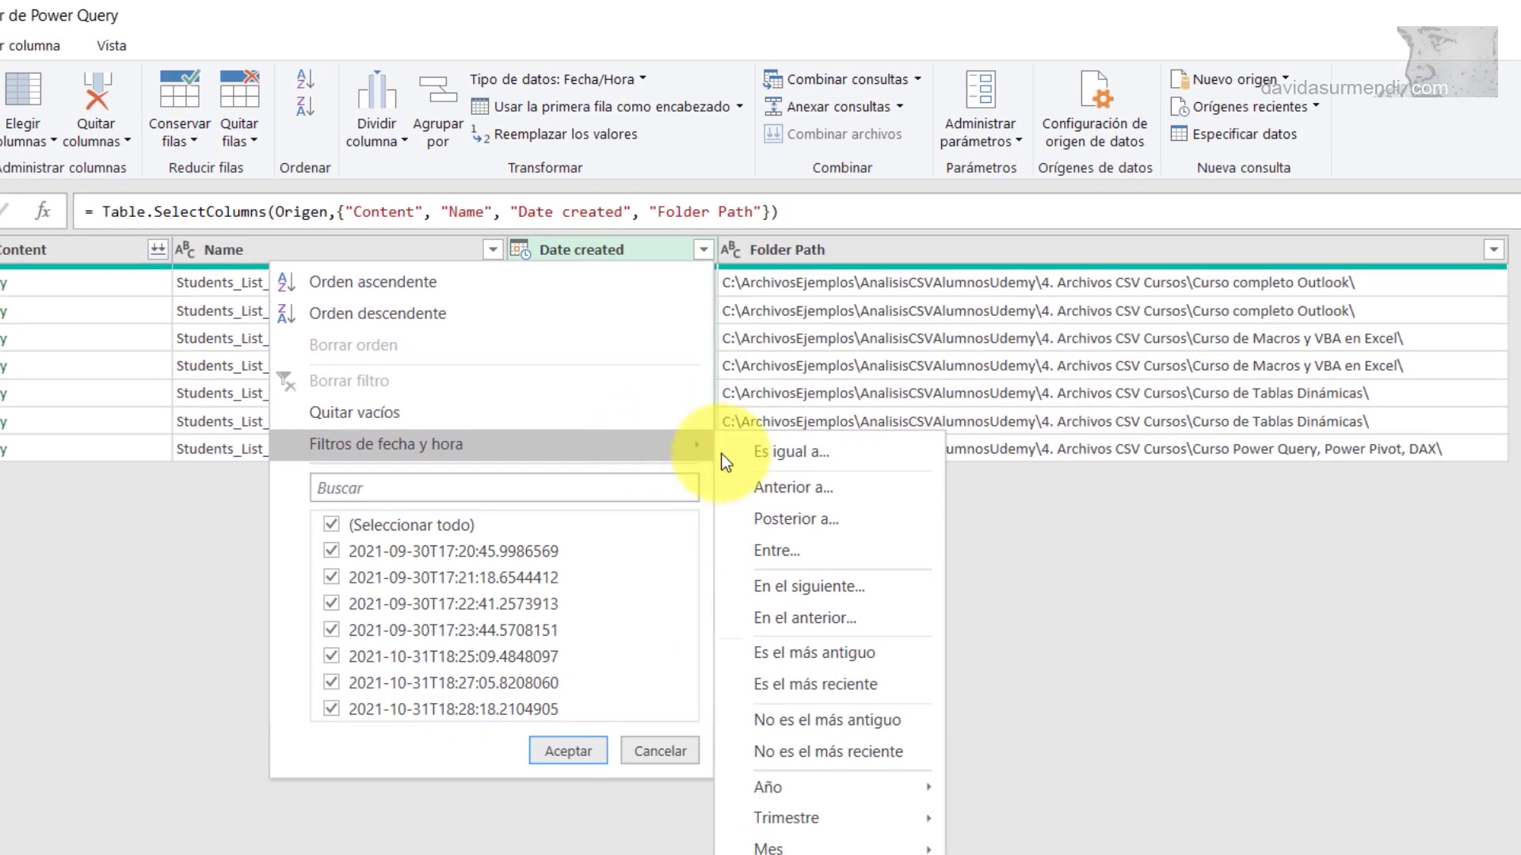
pyautogui.click(864, 684)
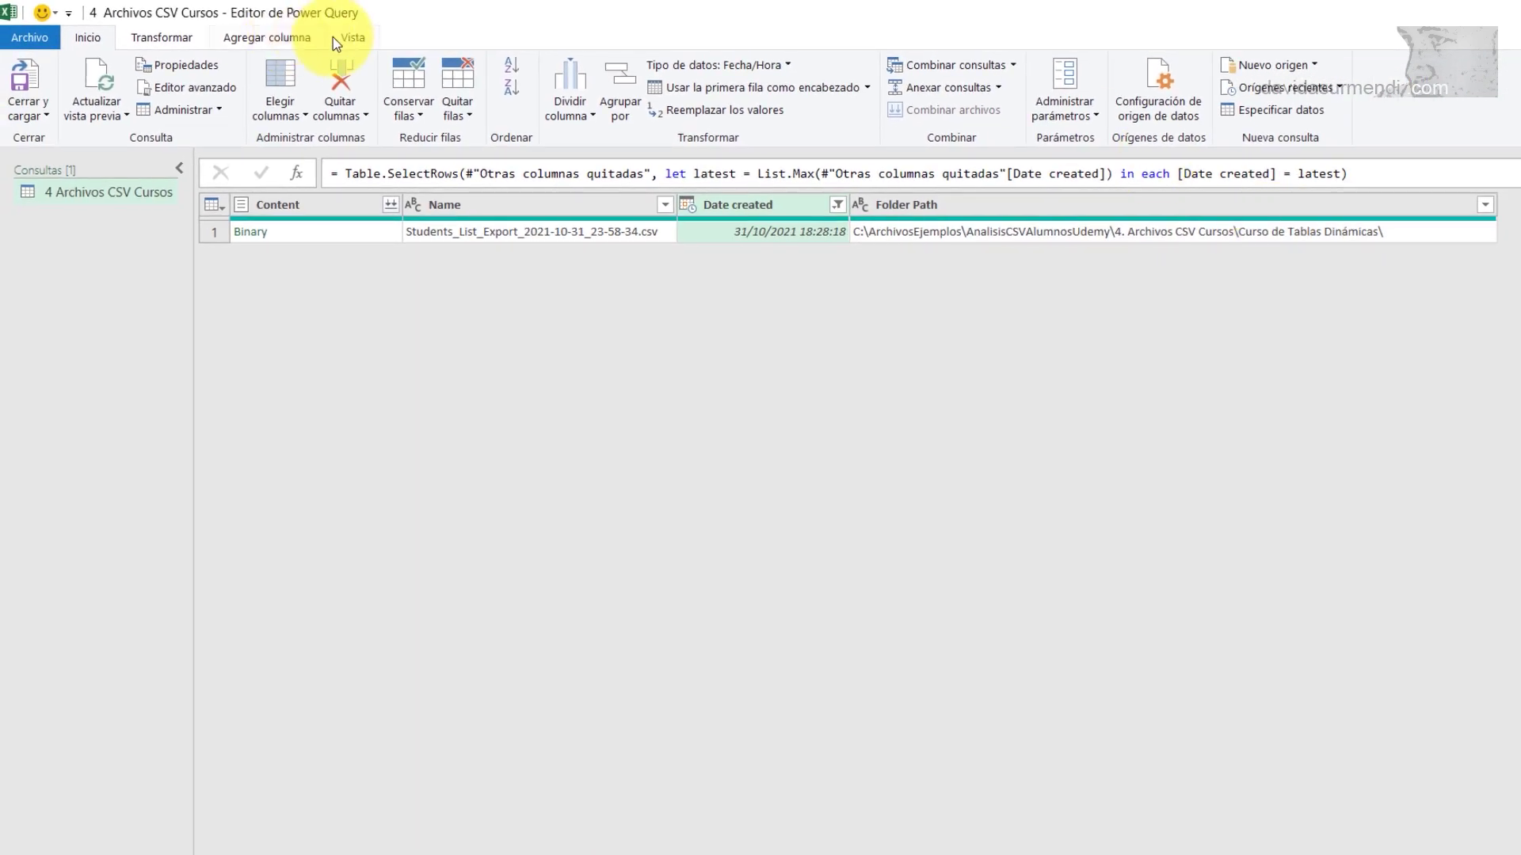
pyautogui.click(336, 37)
# Step: Delete the Filtered Rows step and retype Date created as Date, showing all seven exports
pyautogui.click(73, 84)
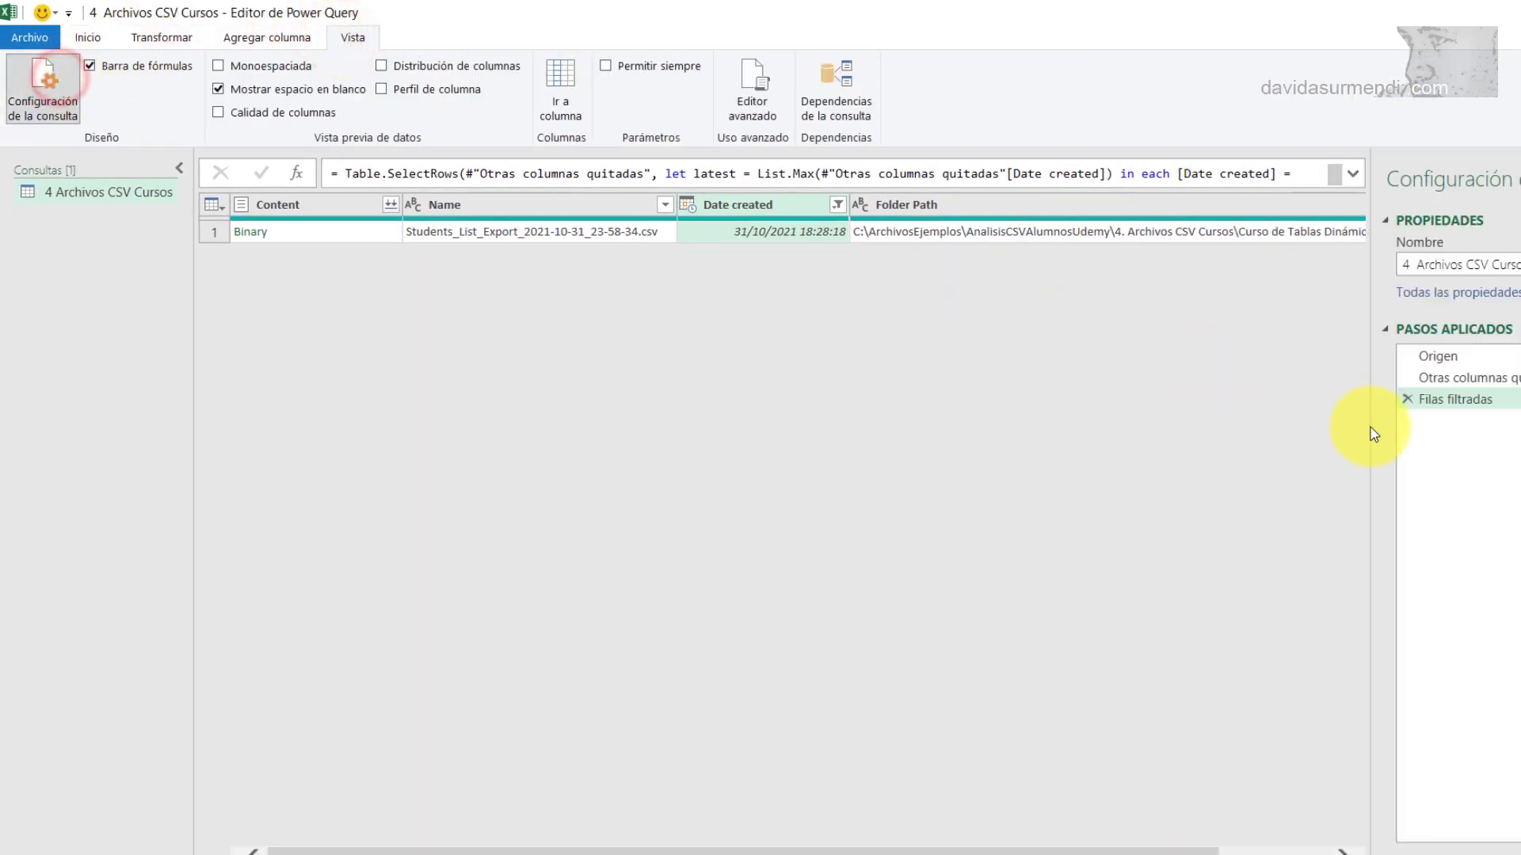
pyautogui.click(1407, 400)
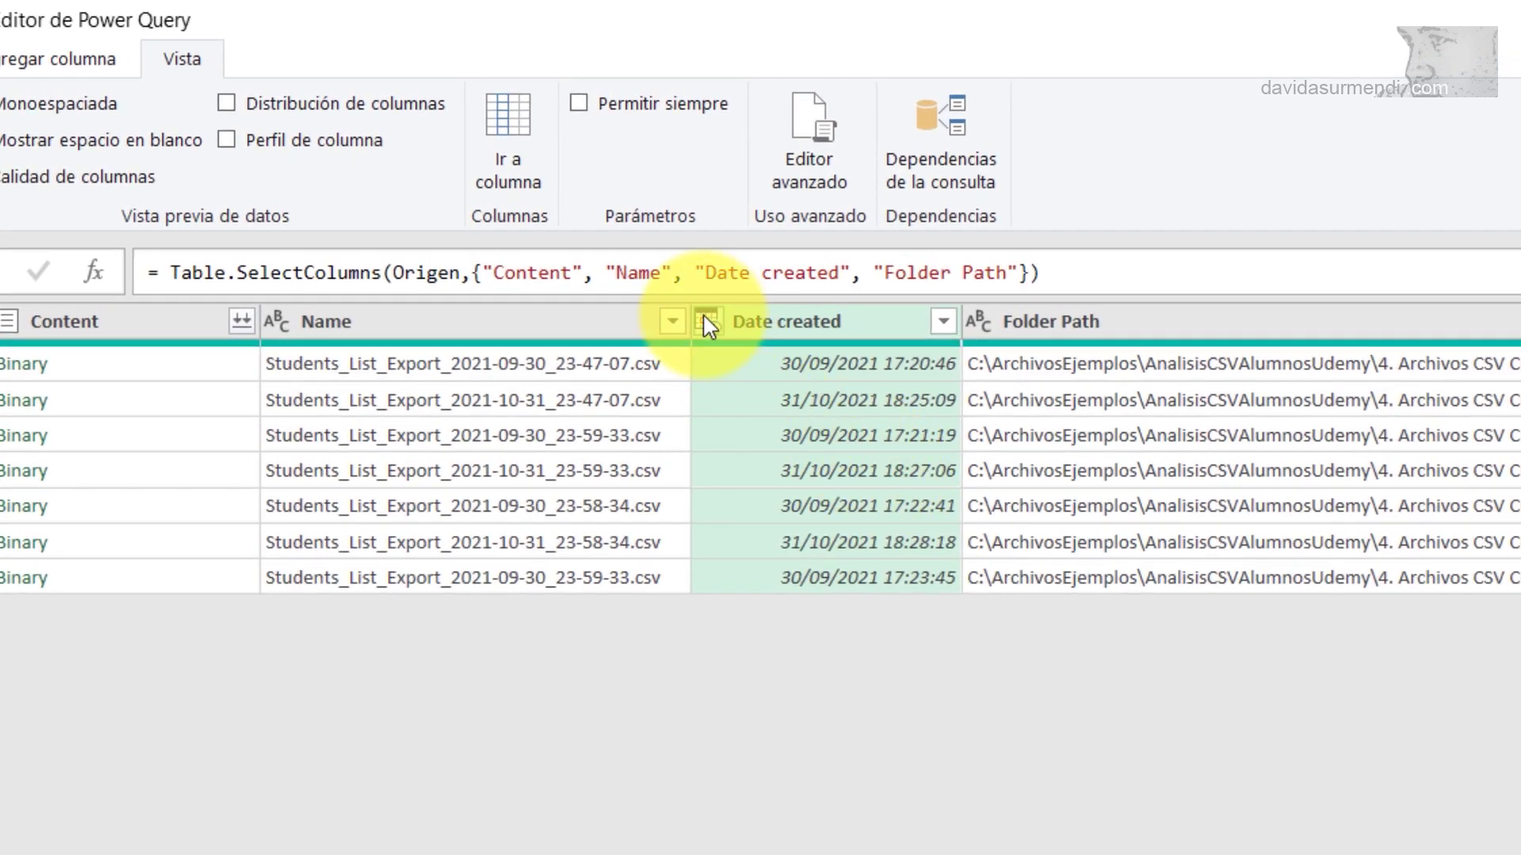
pyautogui.click(705, 323)
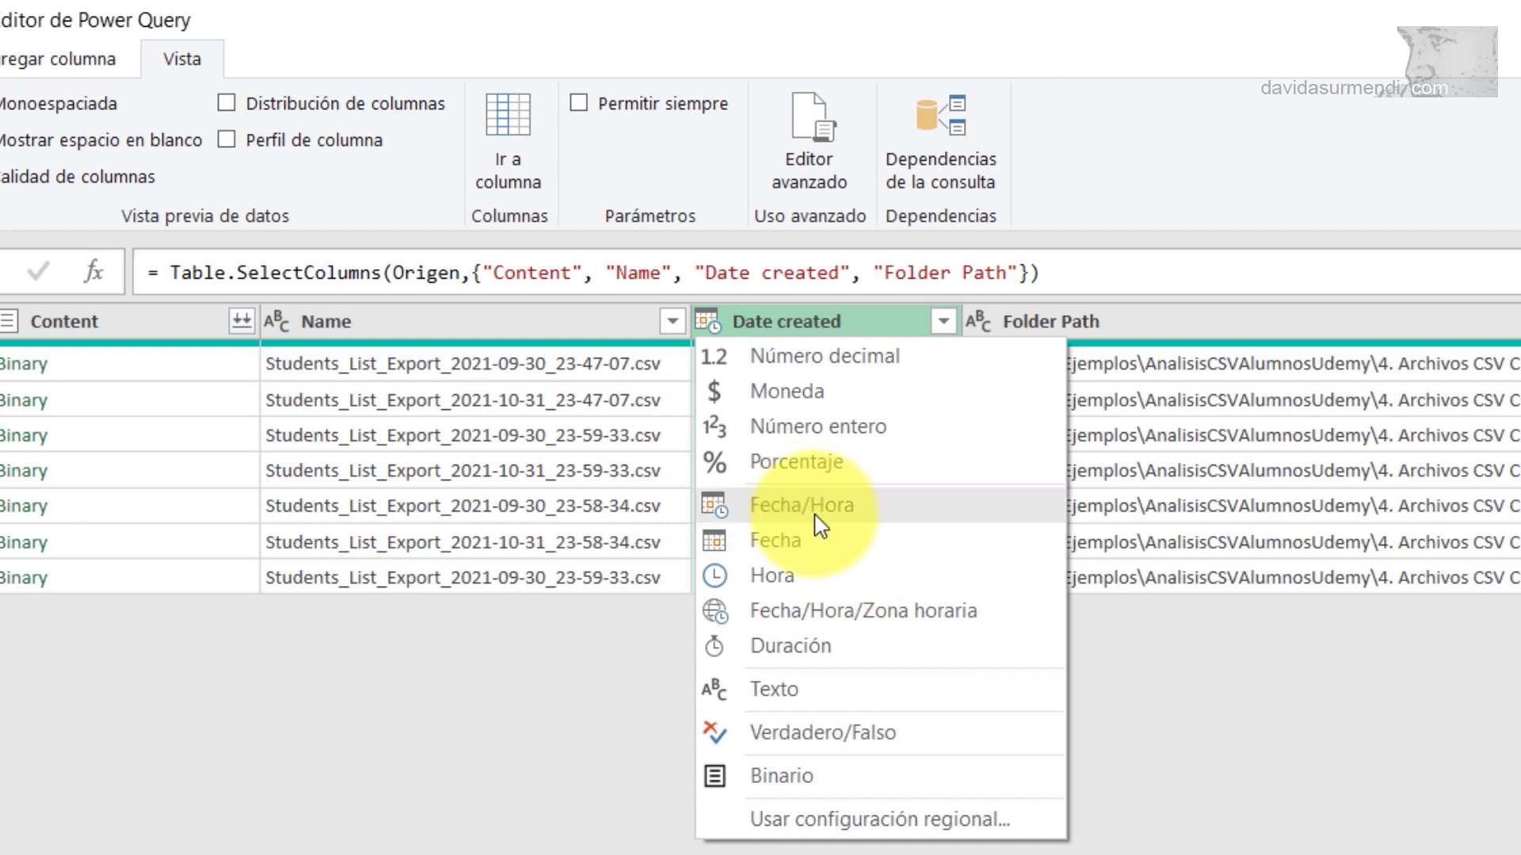
pyautogui.click(833, 542)
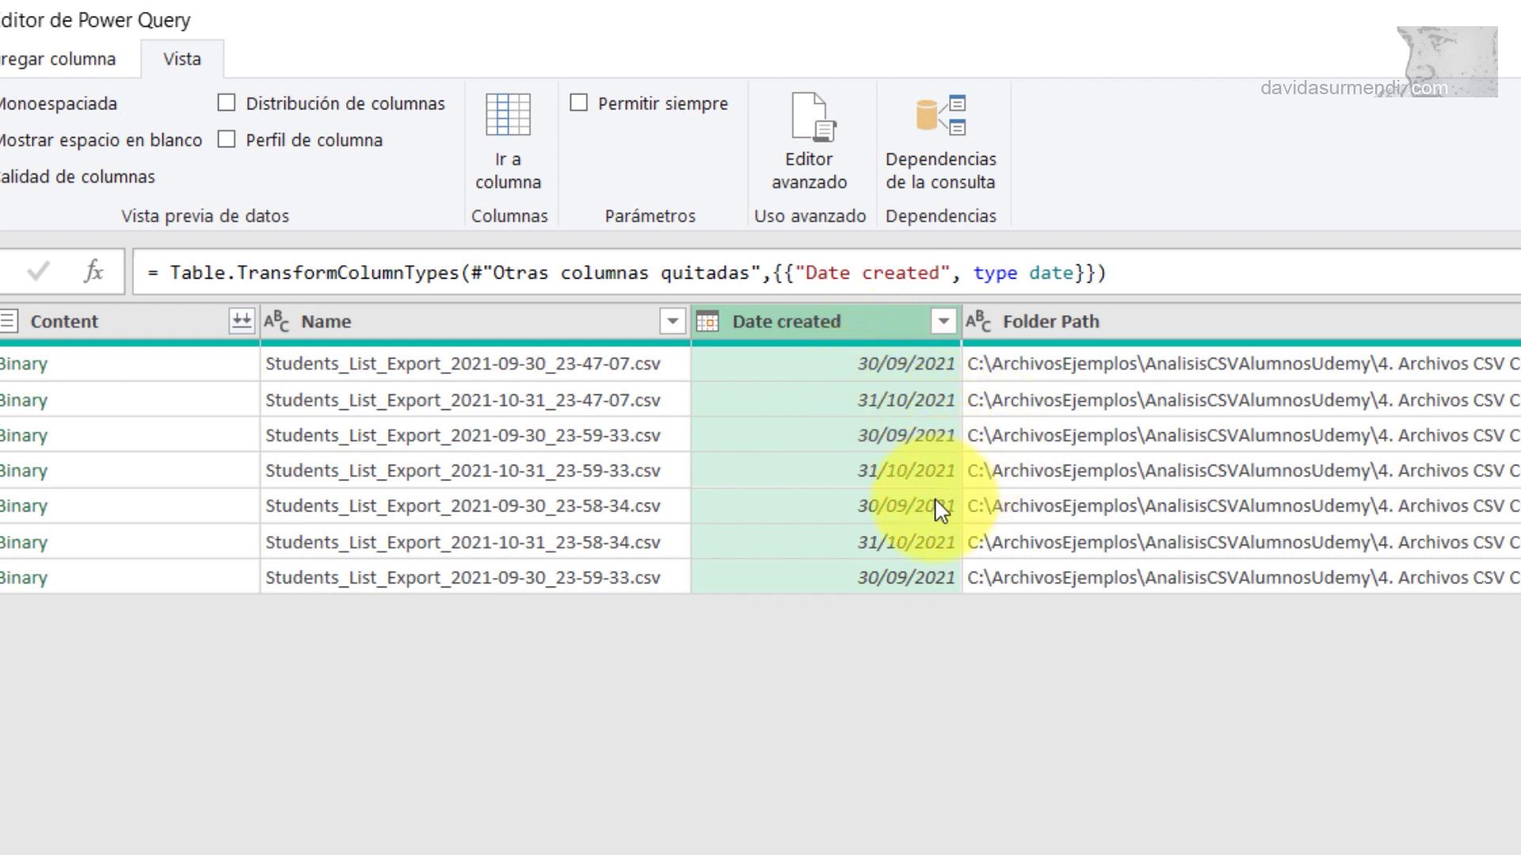
# Step: Filter Date created to the latest date, keeping the Outlook, Macros y VBA en Excel and Tablas Dinámicas exports
pyautogui.click(943, 321)
pyautogui.moveTo(570, 486)
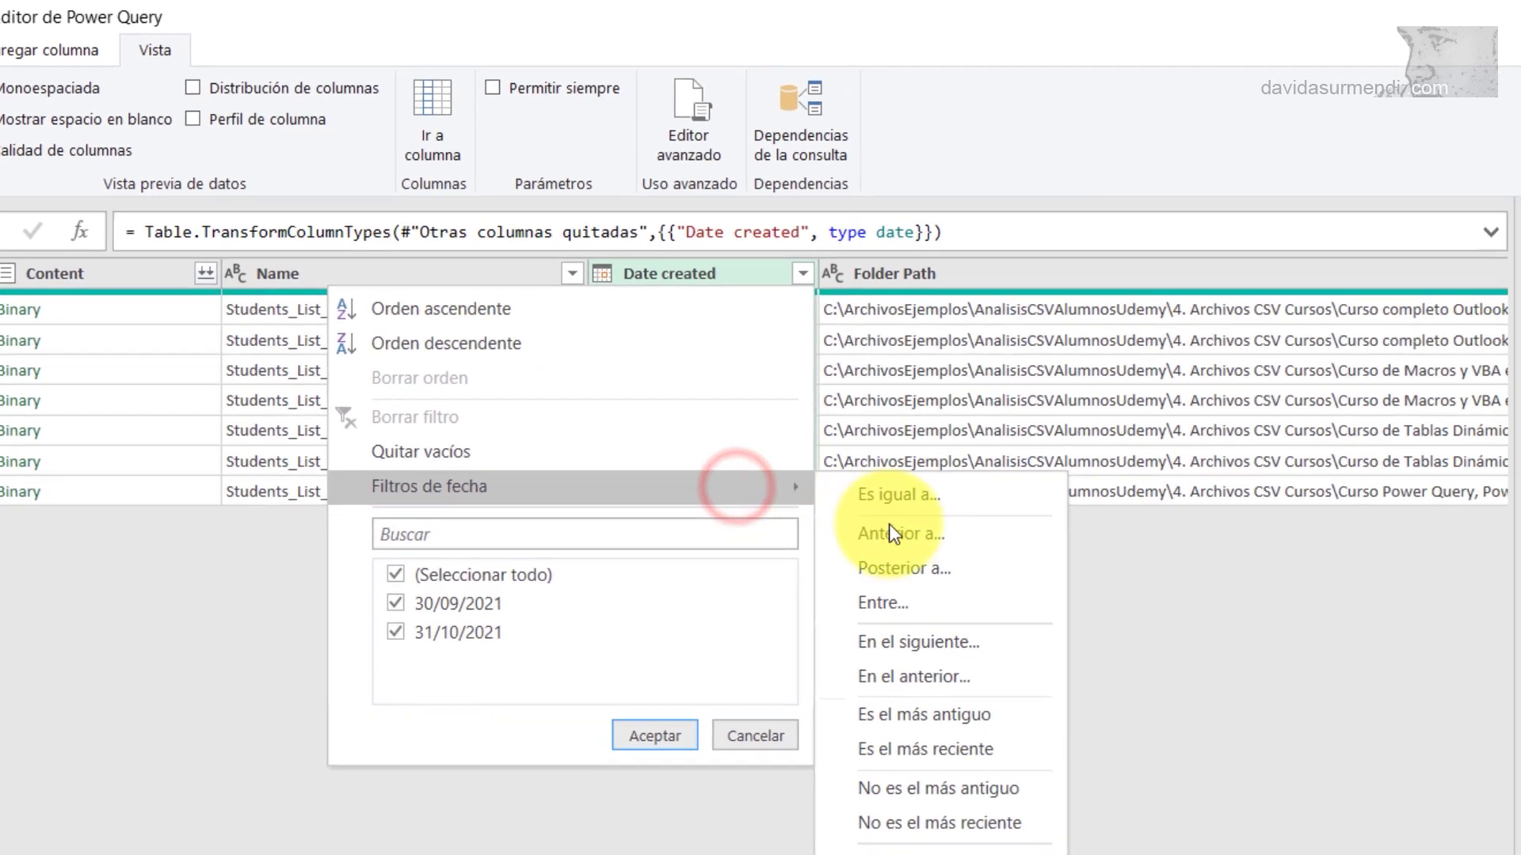
pyautogui.click(967, 741)
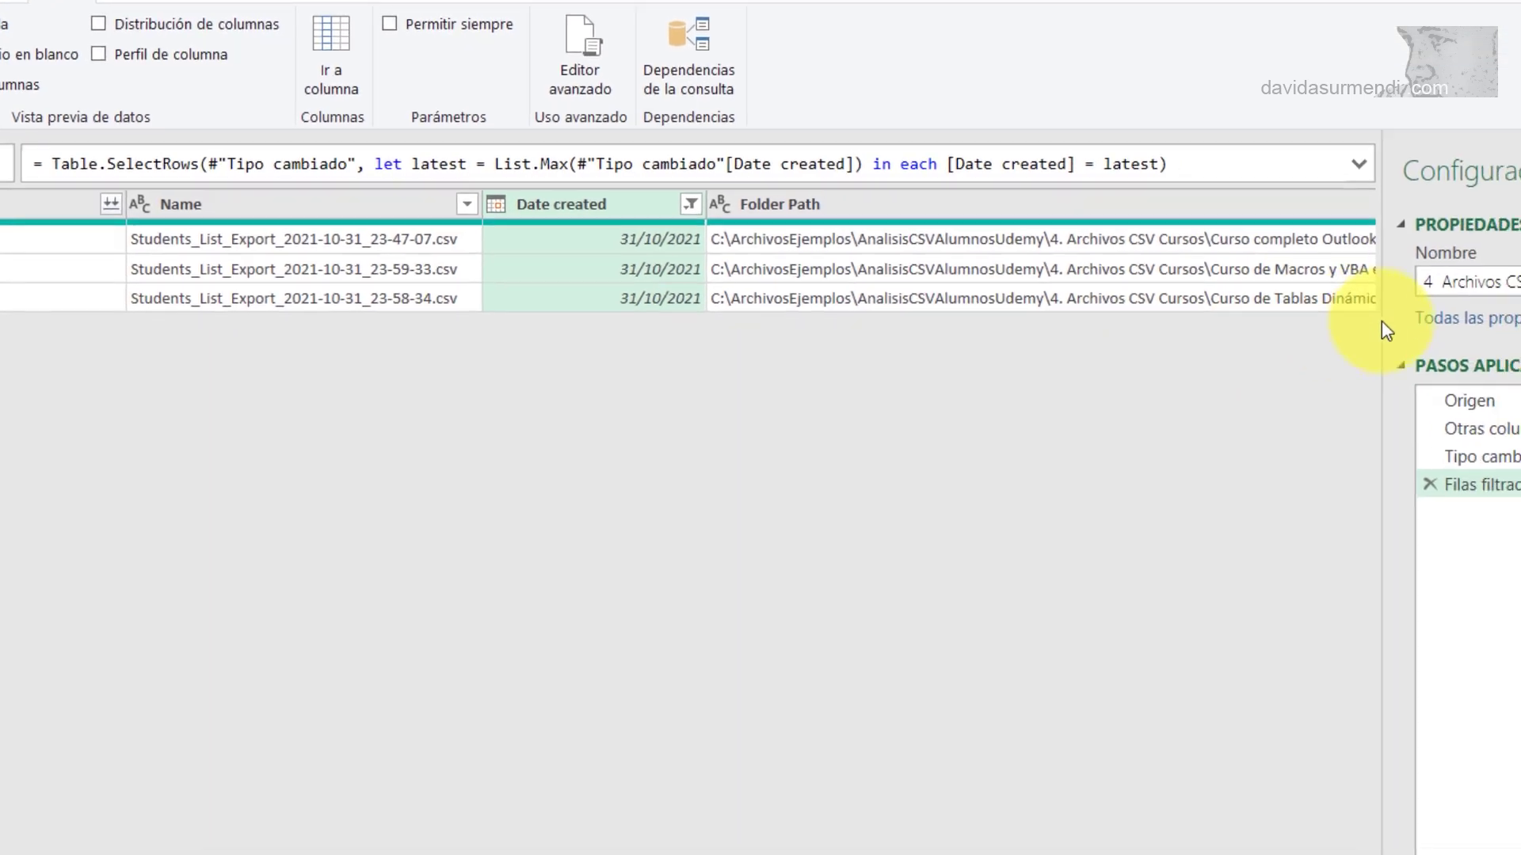
pyautogui.click(1479, 152)
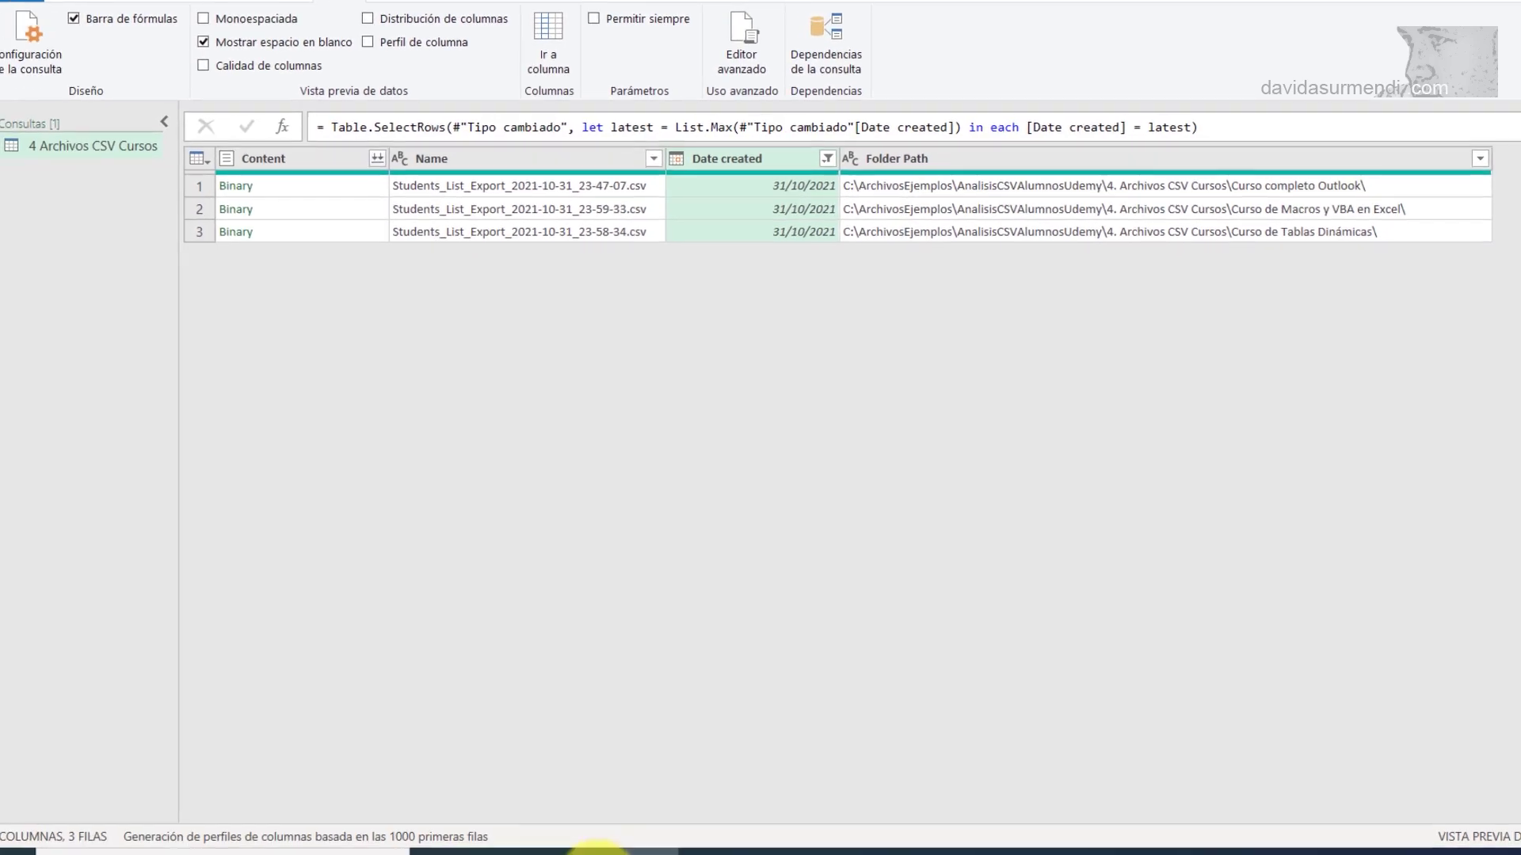
# Step: Bring File Explorer back to 4. Archivos CSV Cursos with no subfolder selected
pyautogui.click(598, 851)
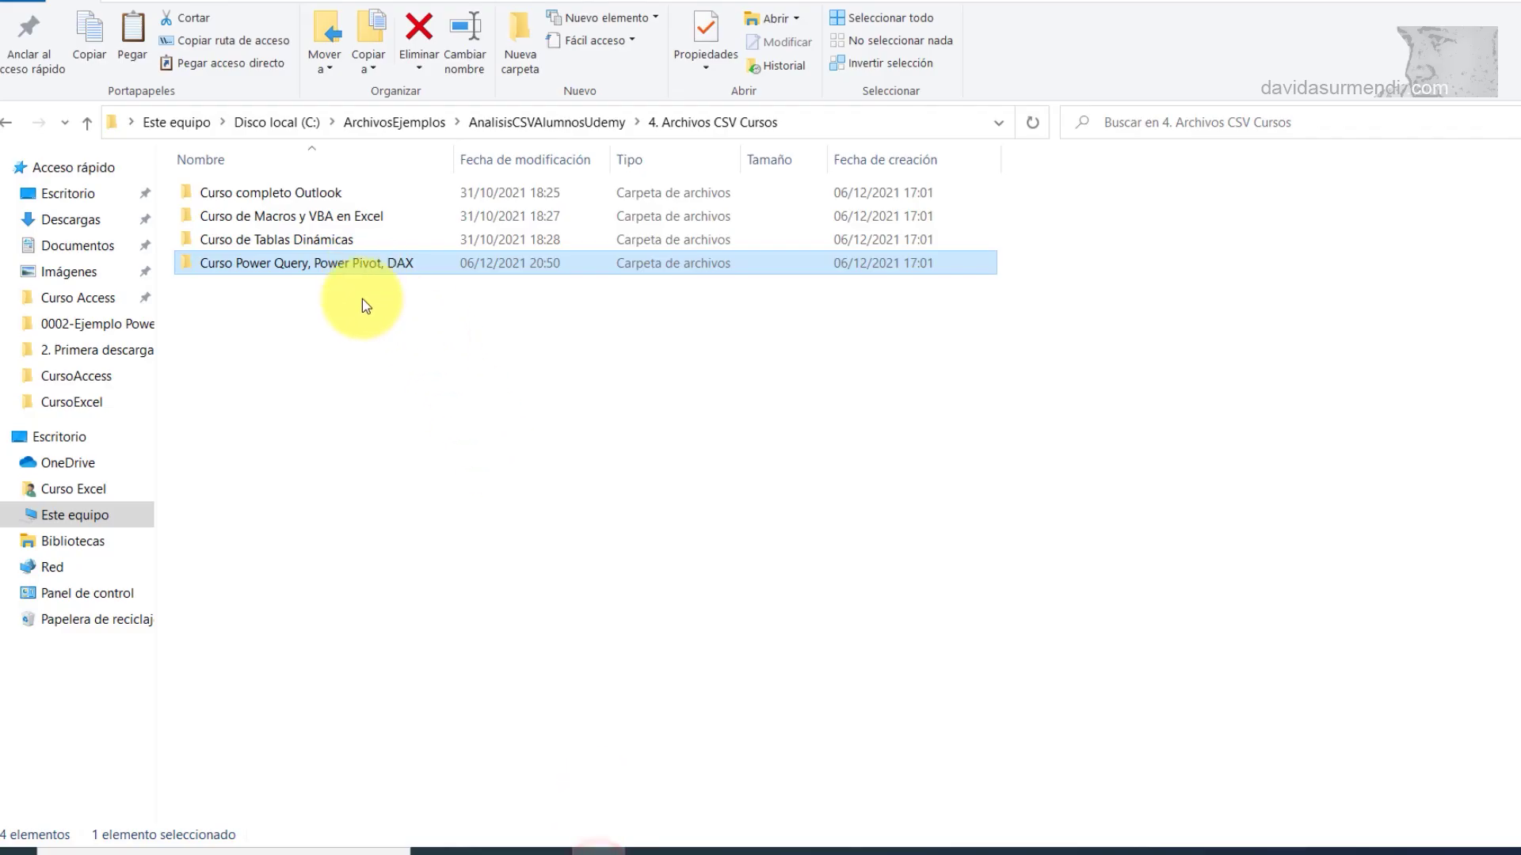
pyautogui.click(425, 464)
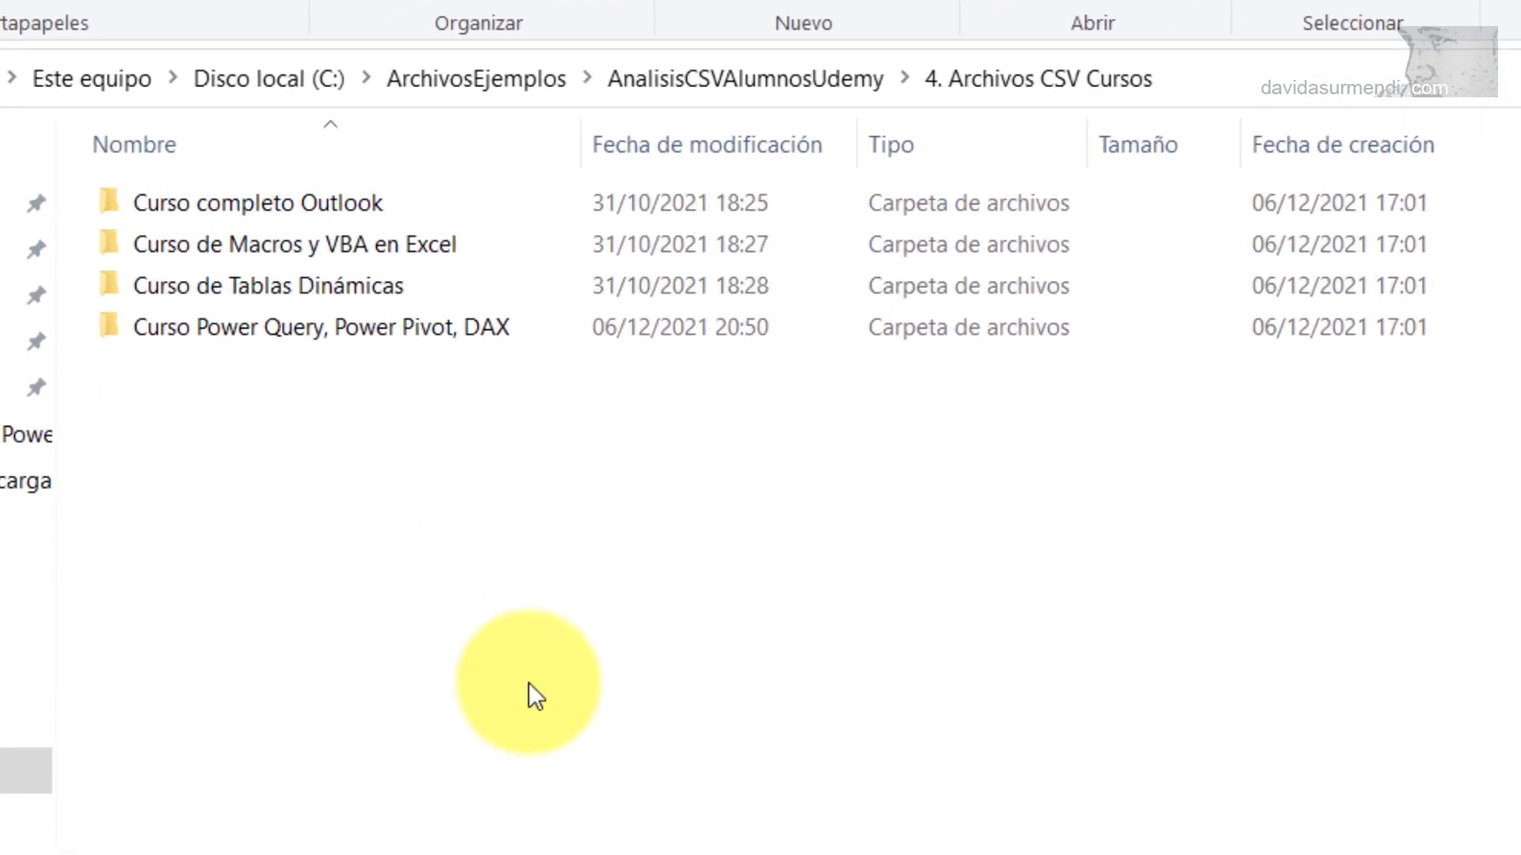